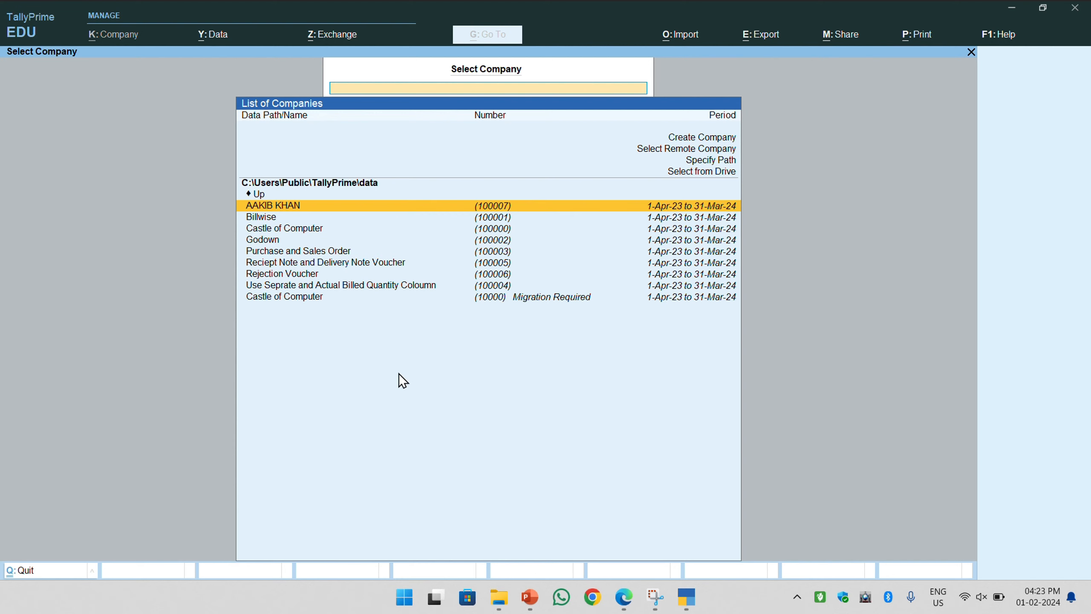
Start creating a new company and name it Debit Note.
{"action": "key", "text": "Up"}
{"action": "key", "text": "Up"}
{"action": "key", "text": "Up"}
{"action": "key", "text": "Up"}
{"action": "key", "text": "Up"}
{"action": "key", "text": "Up"}
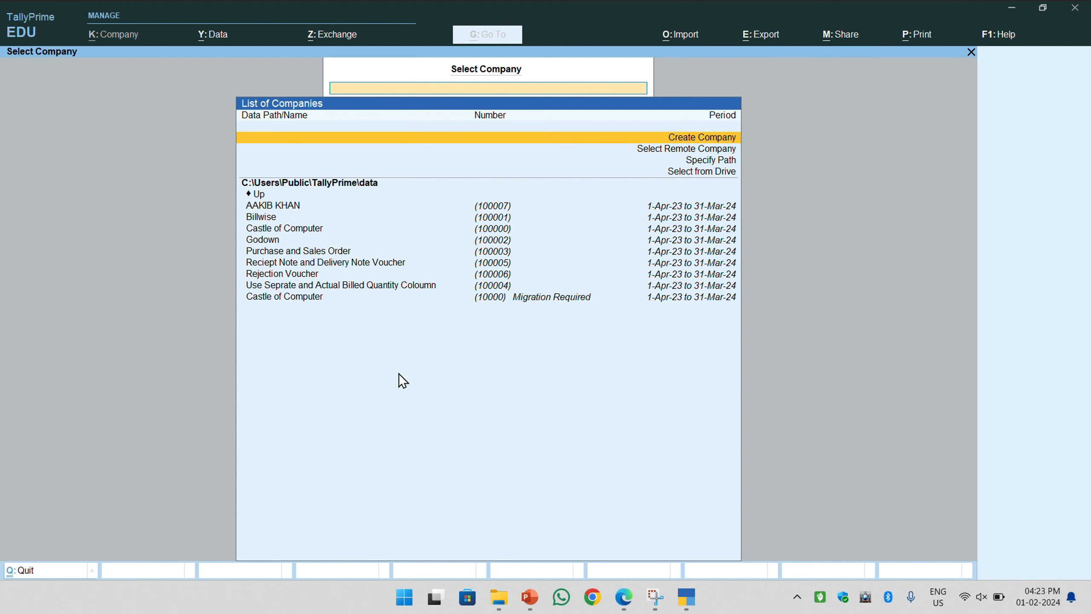
{"action": "key", "text": "Return"}
{"action": "type", "text": "Debit Nore a"}
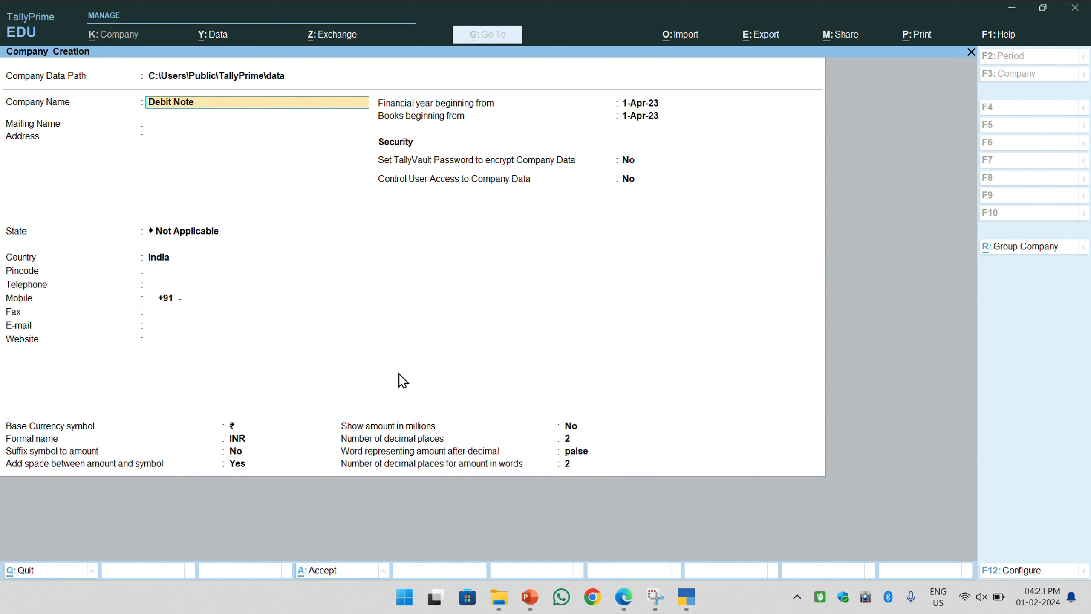
Keep Debit Note as the mailing name, set the state to Uttar Pradesh and save the company.
{"action": "key", "text": "Return"}
{"action": "key", "text": "Return"}
{"action": "key", "text": "Return"}
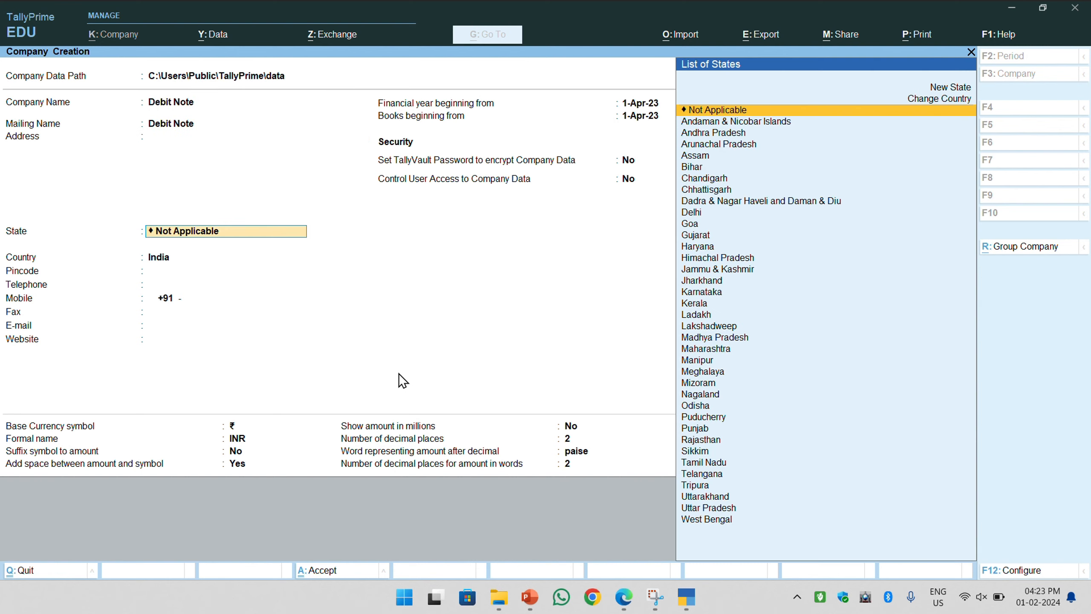
{"action": "type", "text": "Uttar"}
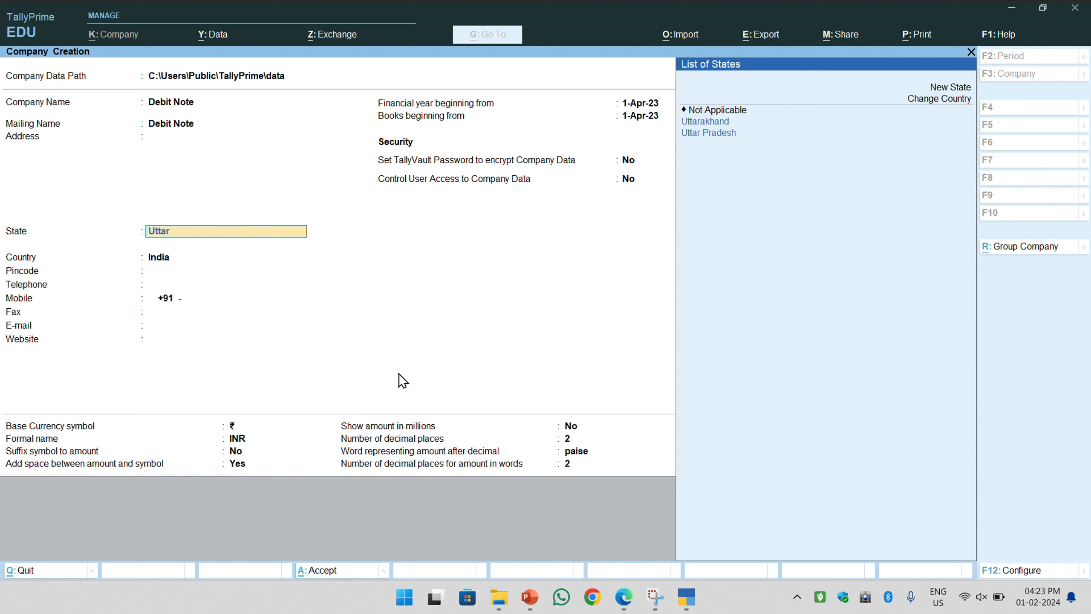
{"action": "key", "text": "Down"}
{"action": "key", "text": "Down"}
{"action": "key", "text": "Return"}
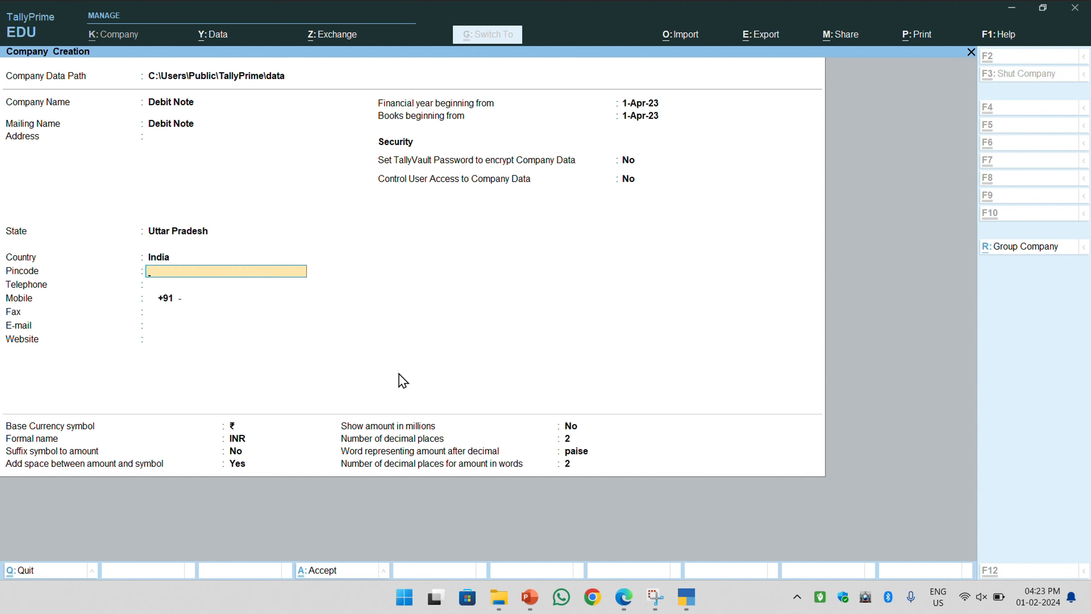
{"action": "key", "text": "ctrl+a"}
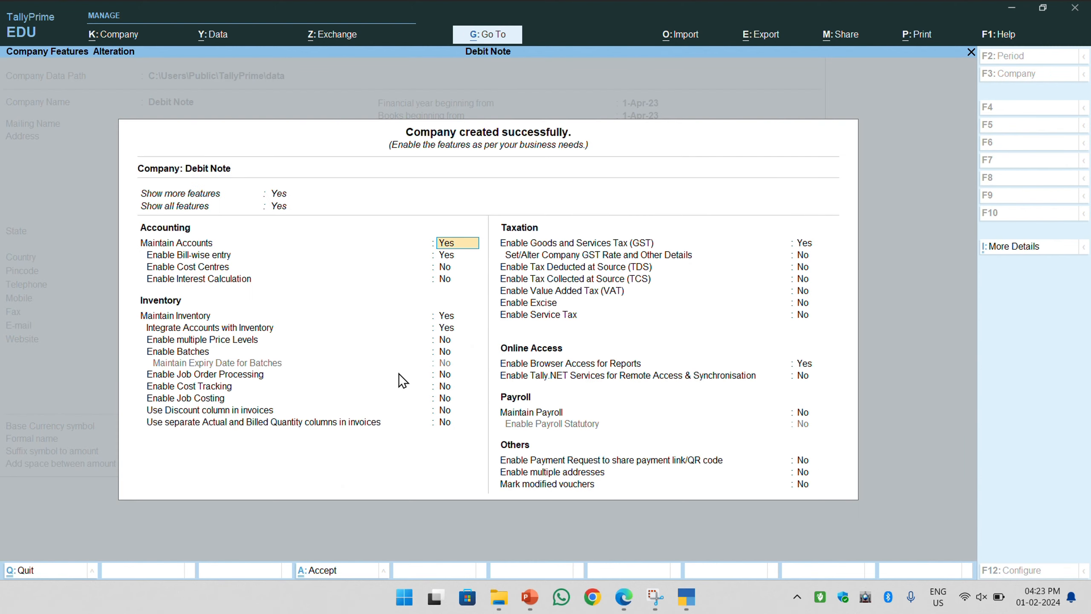
Turn off Goods and Services Tax (GST) in the new company's features and save the settings.
{"action": "key", "text": "Return"}
{"action": "key", "text": "Return"}
{"action": "key", "text": "Return"}
{"action": "key", "text": "Return"}
{"action": "key", "text": "Return"}
{"action": "key", "text": "Return"}
{"action": "key", "text": "Return"}
{"action": "key", "text": "Return"}
{"action": "key", "text": "Return"}
{"action": "key", "text": "Return"}
{"action": "key", "text": "Return"}
{"action": "key", "text": "Return"}
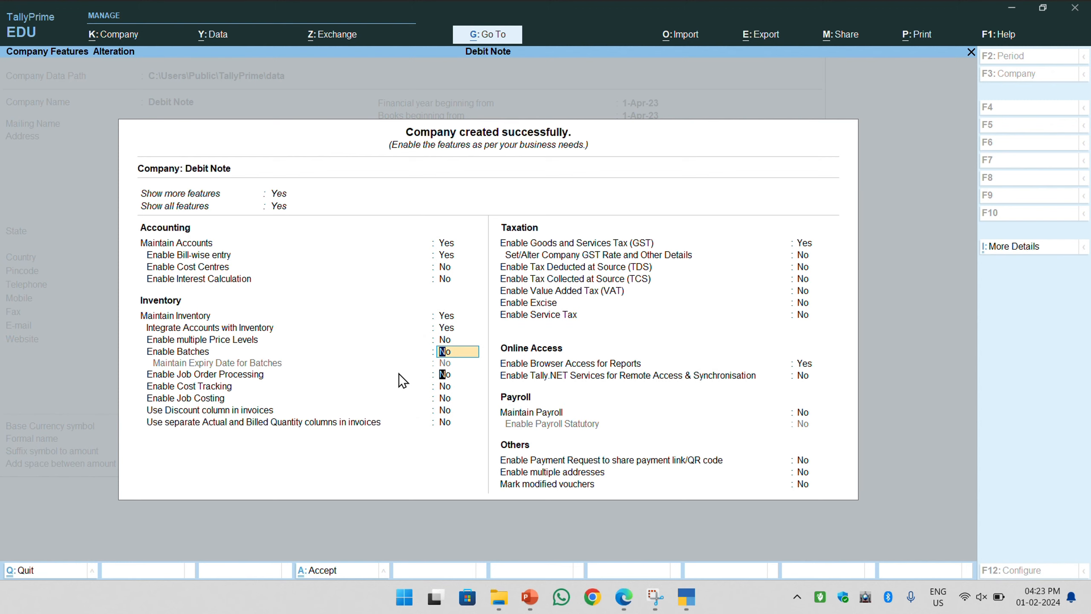
{"action": "key", "text": "Return"}
{"action": "key", "text": "n"}
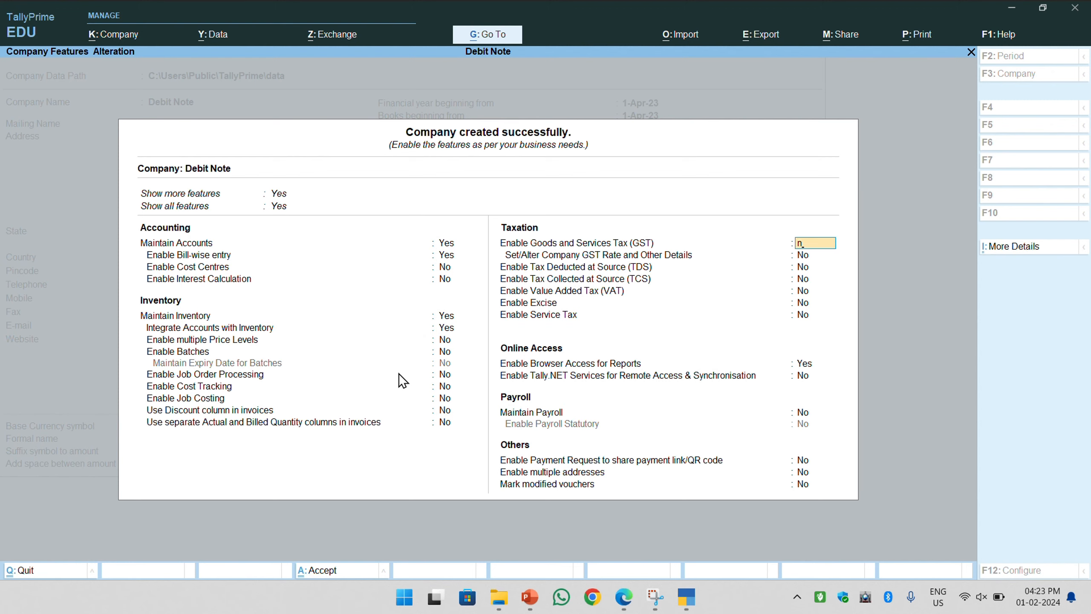
{"action": "key", "text": "Return"}
{"action": "key", "text": "ctrl+a"}
{"action": "key", "text": "Return"}
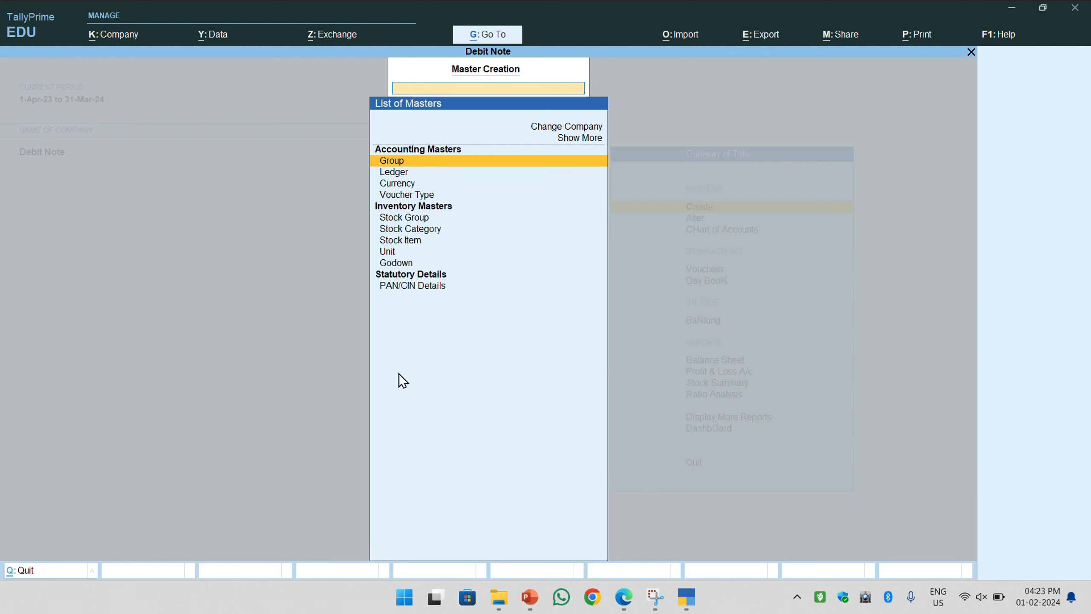
Leave the master creation list and open voucher entry from the Gateway of Tally.
{"action": "key", "text": "Escape"}
{"action": "key", "text": "Escape"}
{"action": "key", "text": "Escape"}
{"action": "key", "text": "Up"}
{"action": "key", "text": "Up"}
{"action": "key", "text": "Down"}
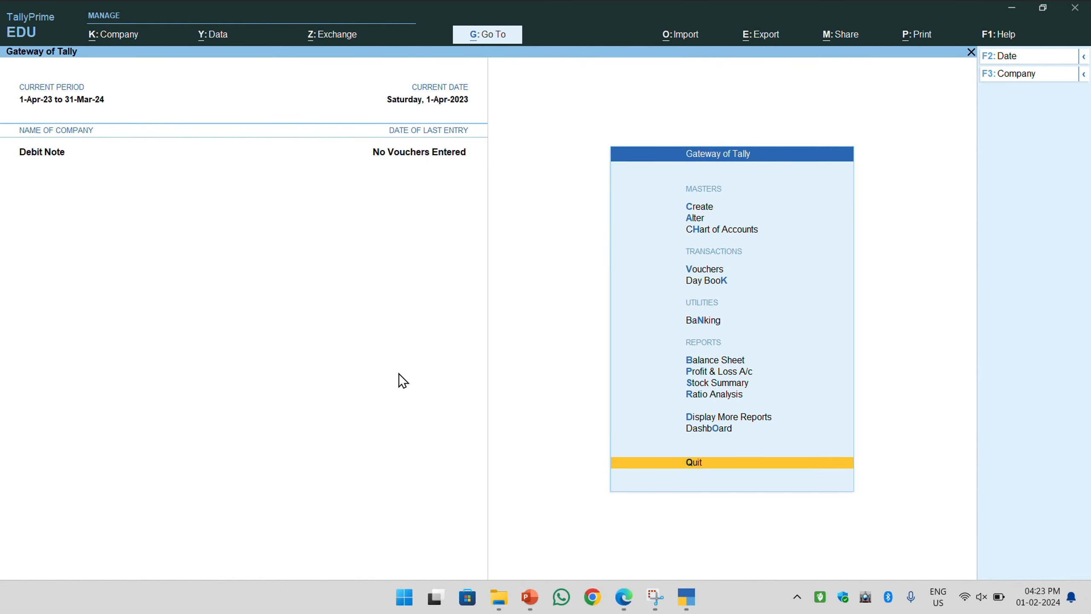
{"action": "key", "text": "Down"}
{"action": "key", "text": "Down"}
{"action": "key", "text": "Down"}
{"action": "key", "text": "Down"}
{"action": "key", "text": "Return"}
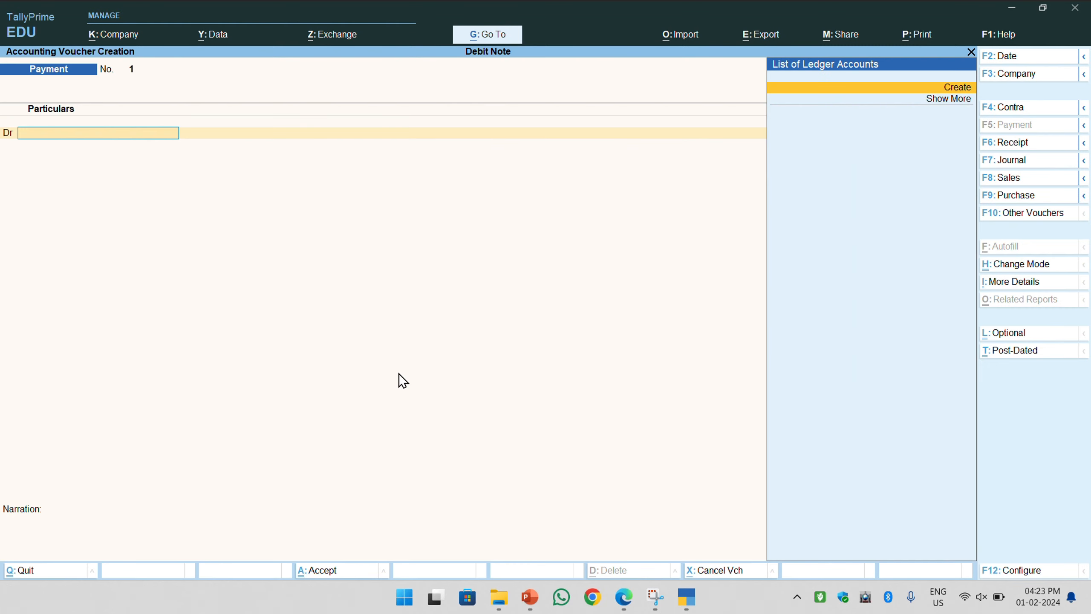
Change the voucher type from the list of accounting vouchers to Debit Note.
{"action": "key", "text": "F10"}
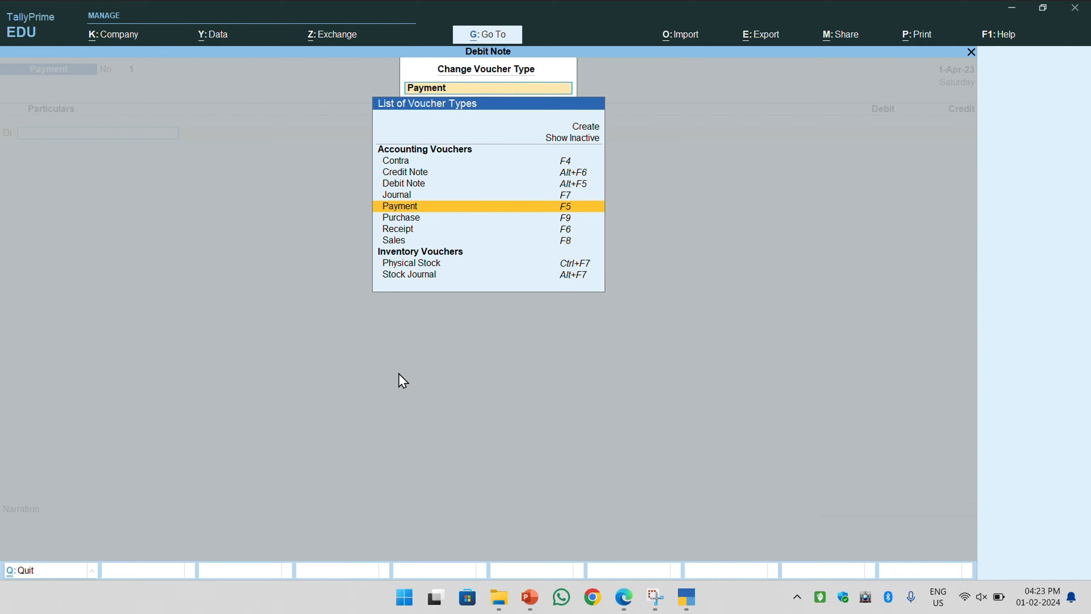
{"action": "key", "text": "Down"}
{"action": "key", "text": "Down"}
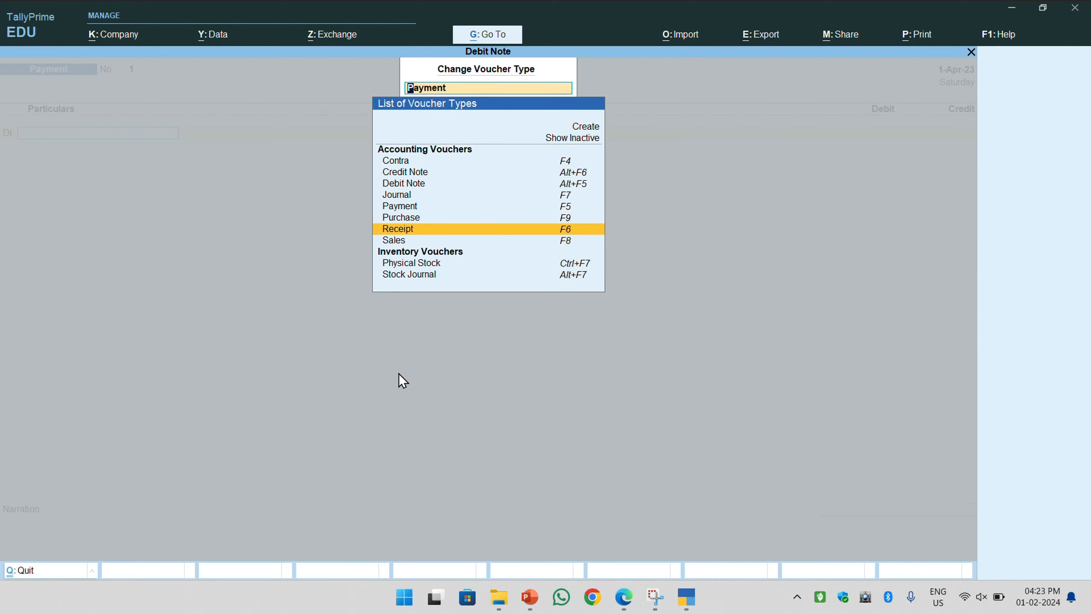
{"action": "key", "text": "Up"}
{"action": "key", "text": "Up"}
{"action": "key", "text": "Up"}
{"action": "key", "text": "Up"}
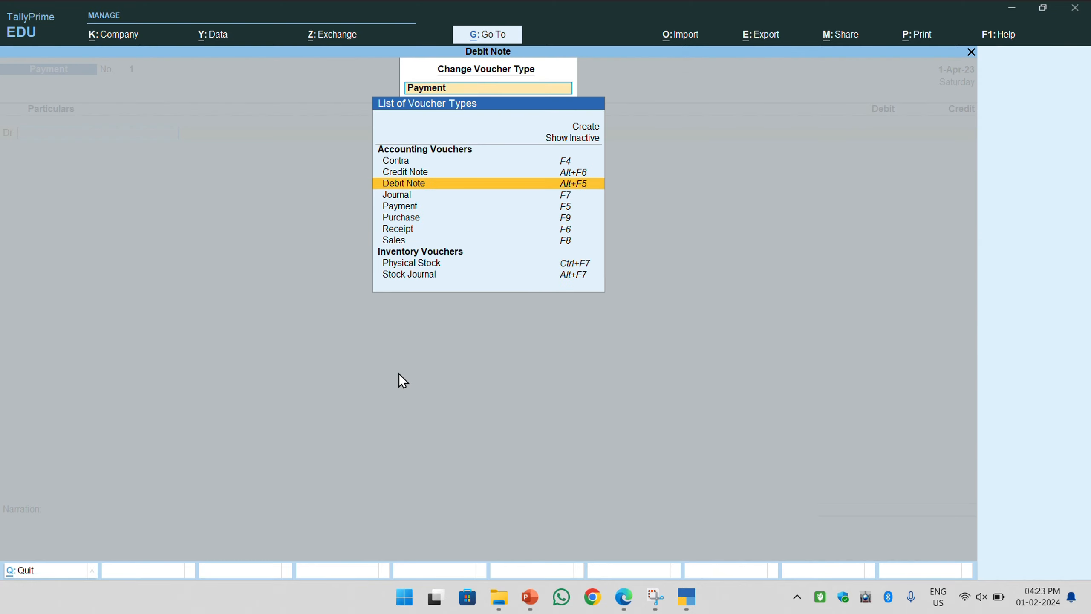
{"action": "key", "text": "Return"}
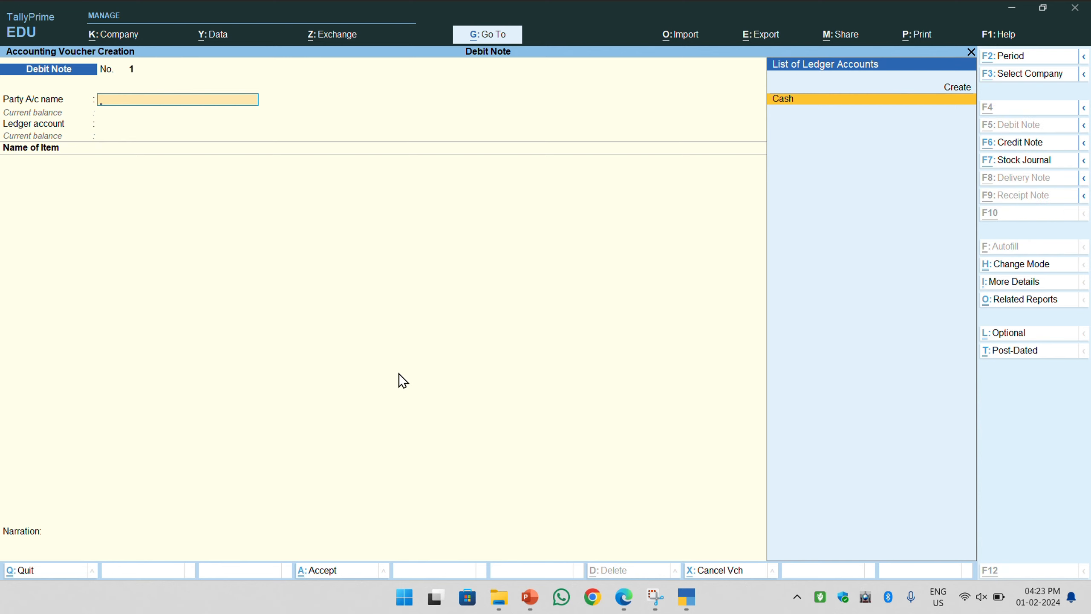
Switch to the assignment PDF in Edge, highlight the first transaction for reading and return to TallyPrime.
{"action": "key", "text": "alt+Tab"}
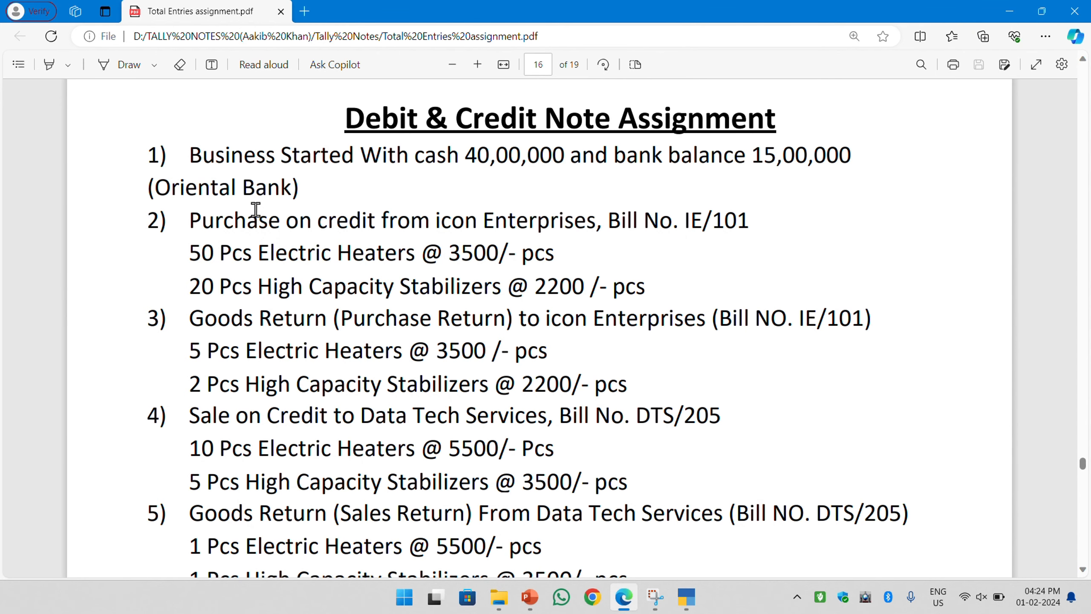
{"action": "left_click_drag", "start_coordinate": [192, 155], "coordinate": [301, 186]}
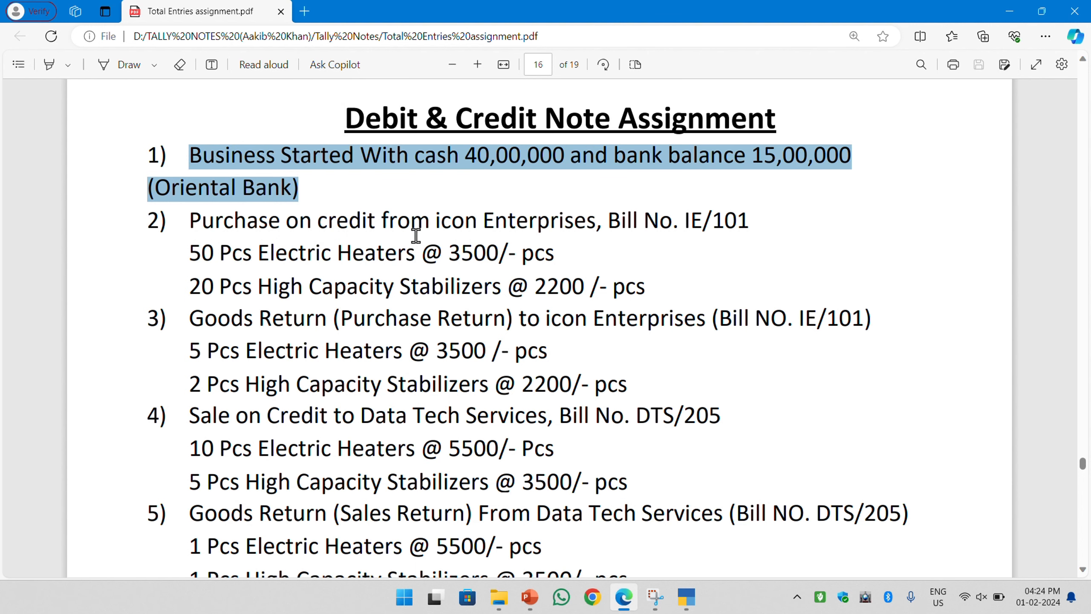
{"action": "key", "text": "alt+Tab"}
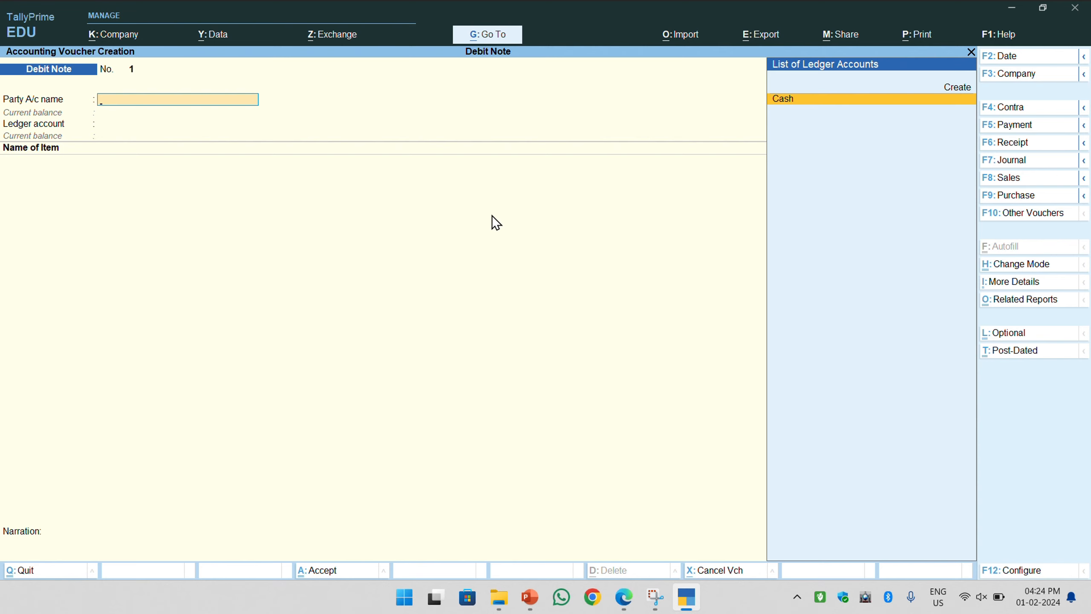
Switch to a Receipt voucher and create a Capital ledger under Capital Account for its credit line.
{"action": "key", "text": "F6"}
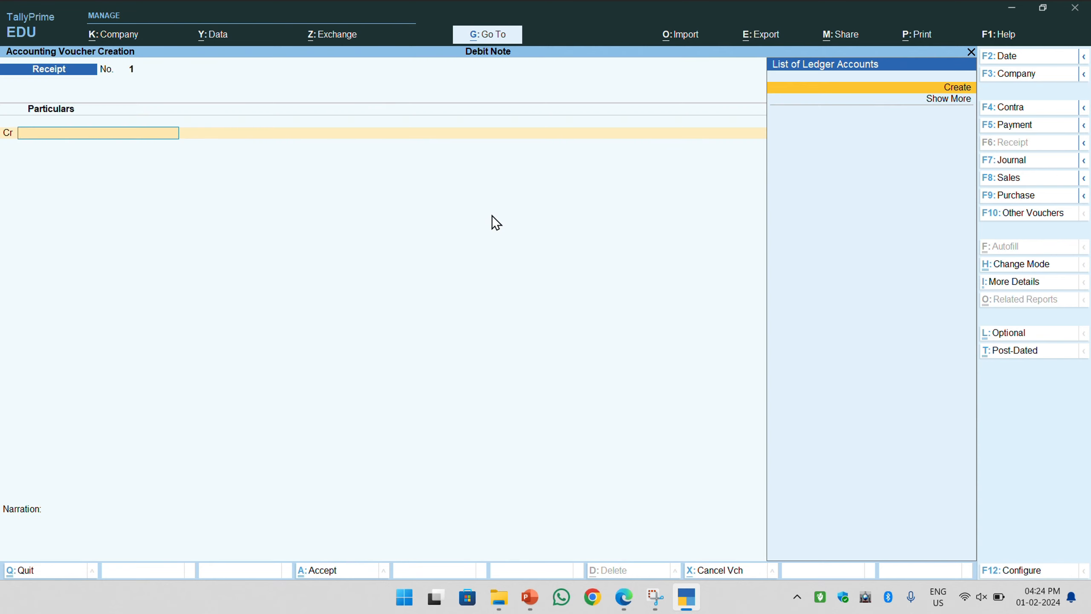
{"action": "key", "text": "Return"}
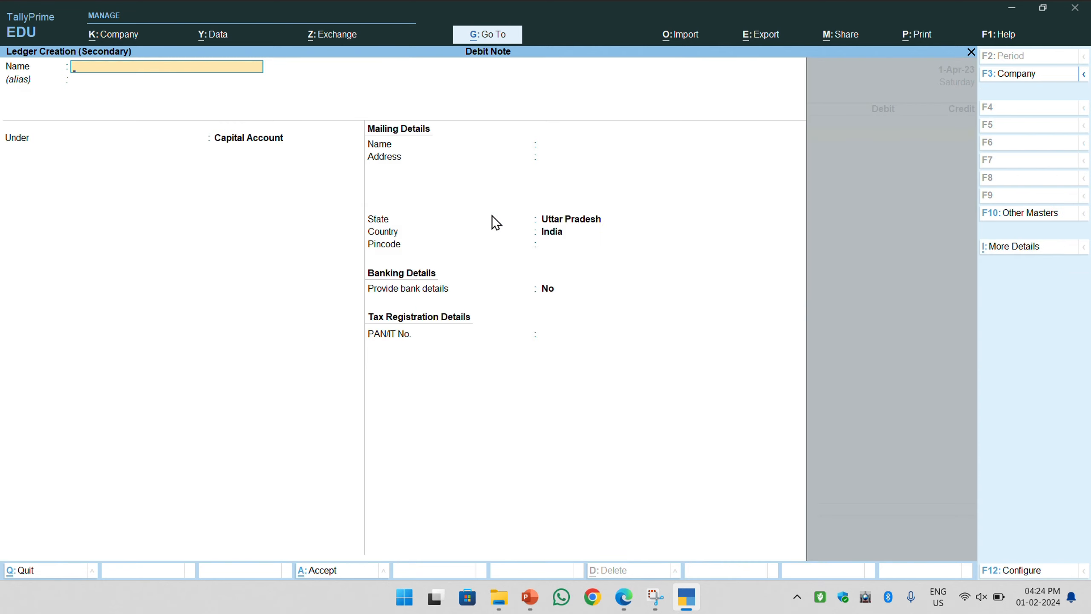
{"action": "type", "text": "Capita;l"}
{"action": "key", "text": "Return"}
{"action": "key", "text": "Return"}
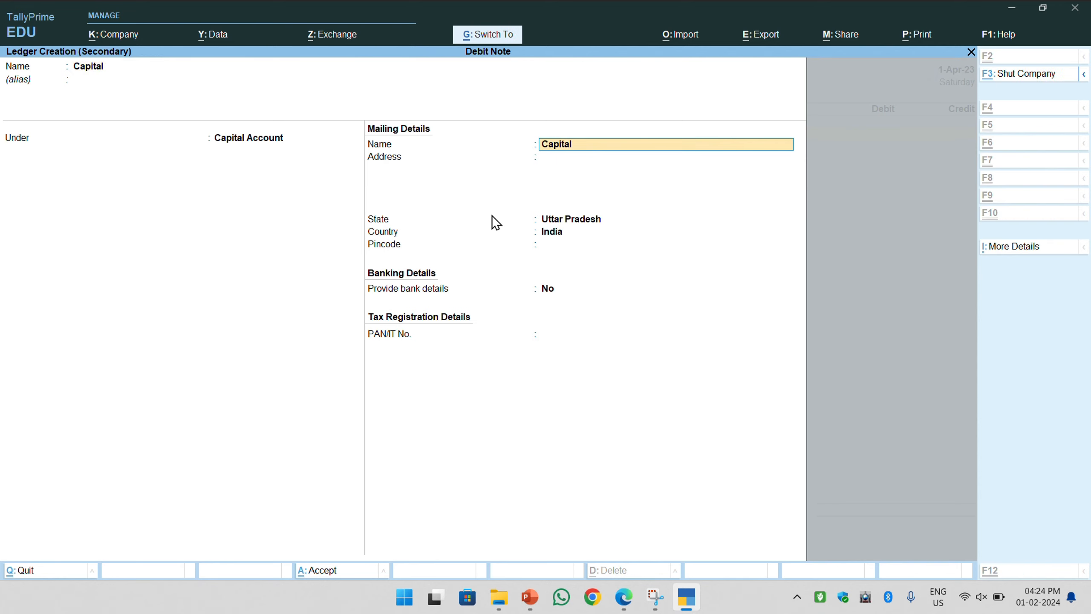
{"action": "key", "text": "ctrl+a"}
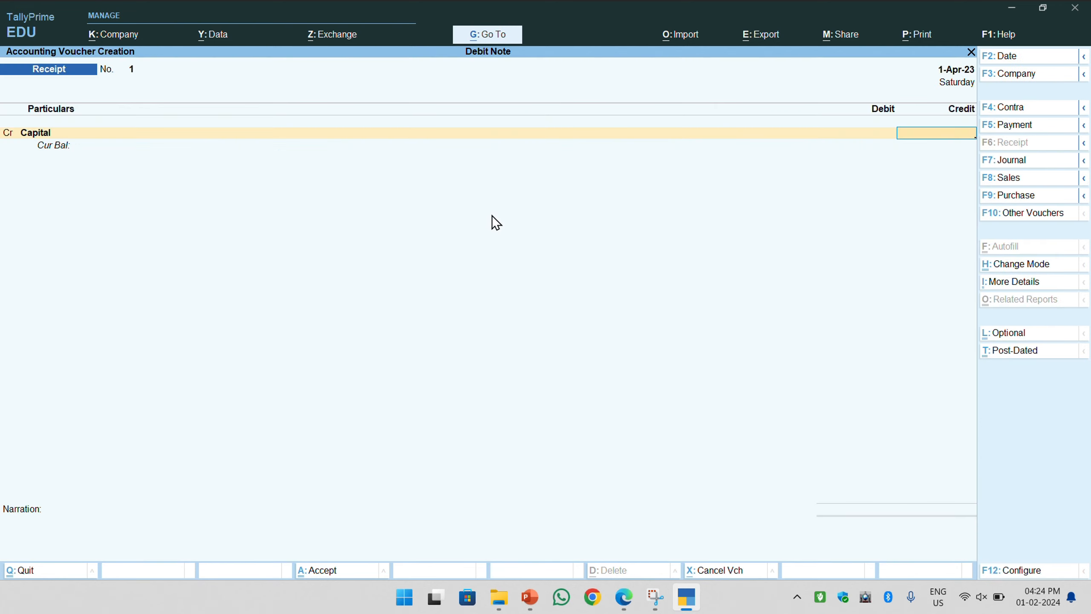
Credit Capital with 55,00,000 and debit Cash with 40,00,000, checking the cash amount in the assignment PDF.
{"action": "type", "text": "5000000"}
{"action": "key", "text": "Return"}
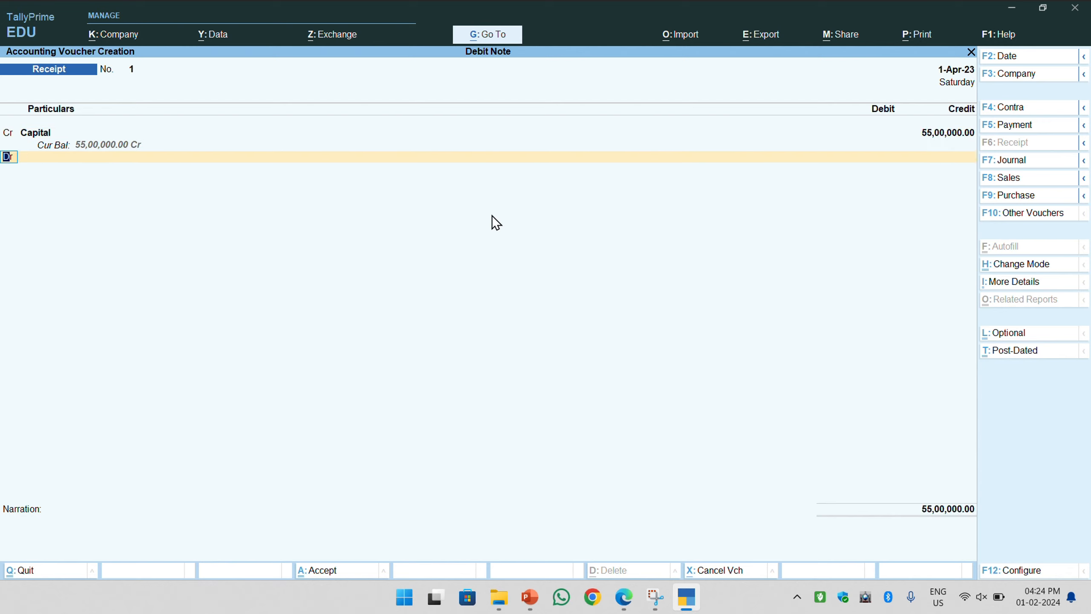
{"action": "key", "text": "Down"}
{"action": "key", "text": "Return"}
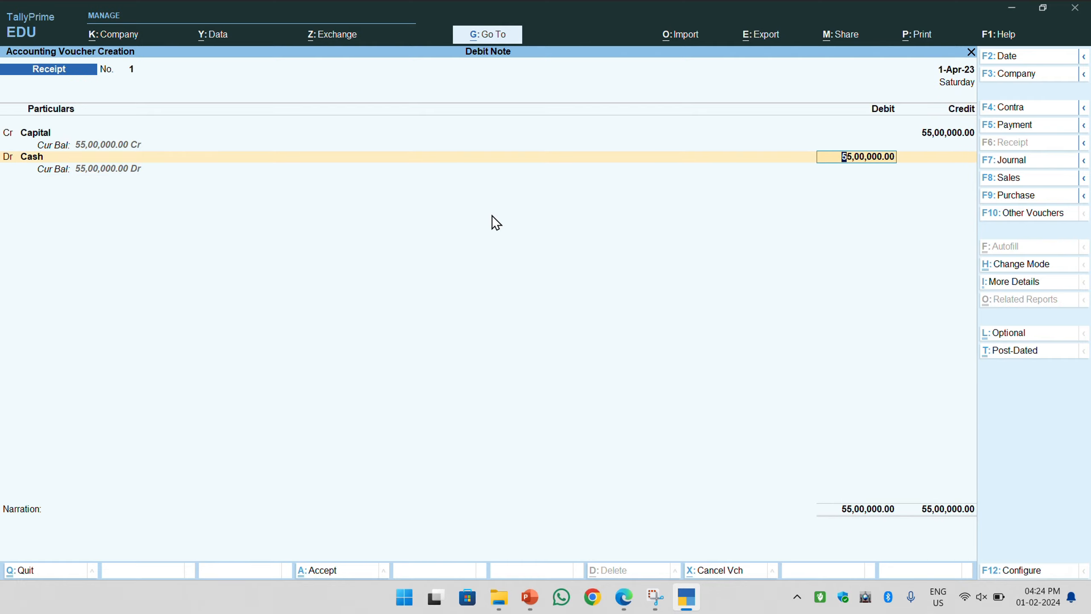
{"action": "key", "text": "alt+Tab"}
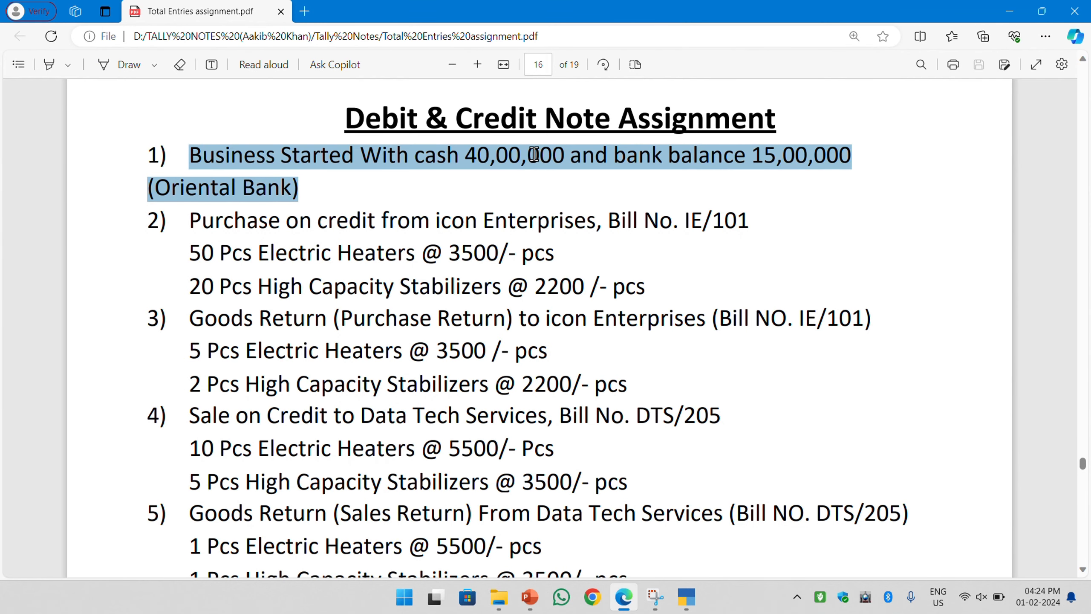
{"action": "key", "text": "alt+Tab"}
{"action": "type", "text": "4000000"}
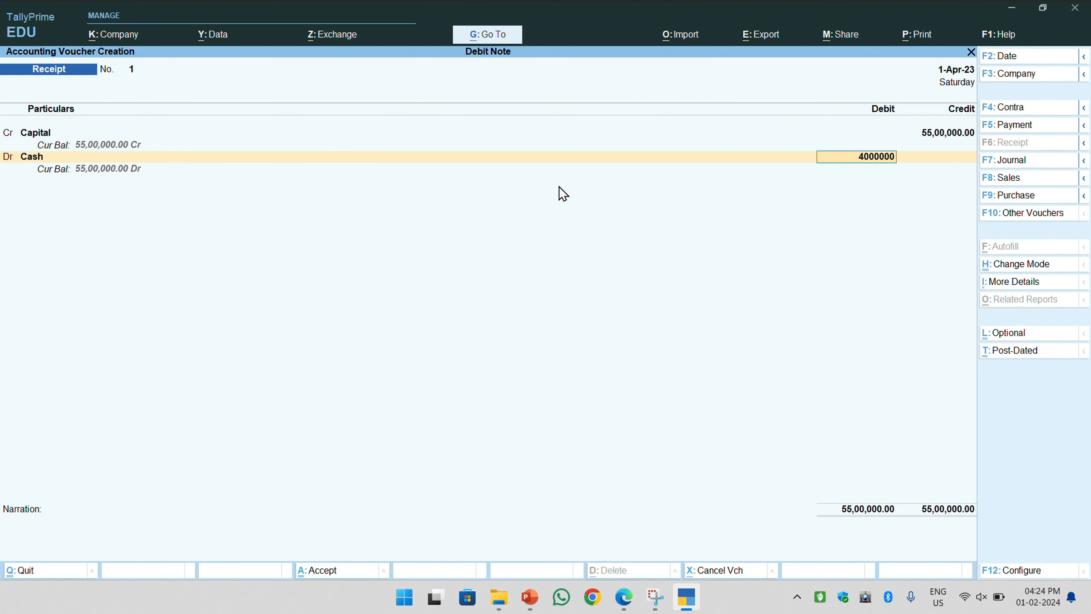
{"action": "key", "text": "Return"}
Add a second debit line with a new Oriental Bank ledger grouped under Bank Accounts.
{"action": "key", "text": "Return"}
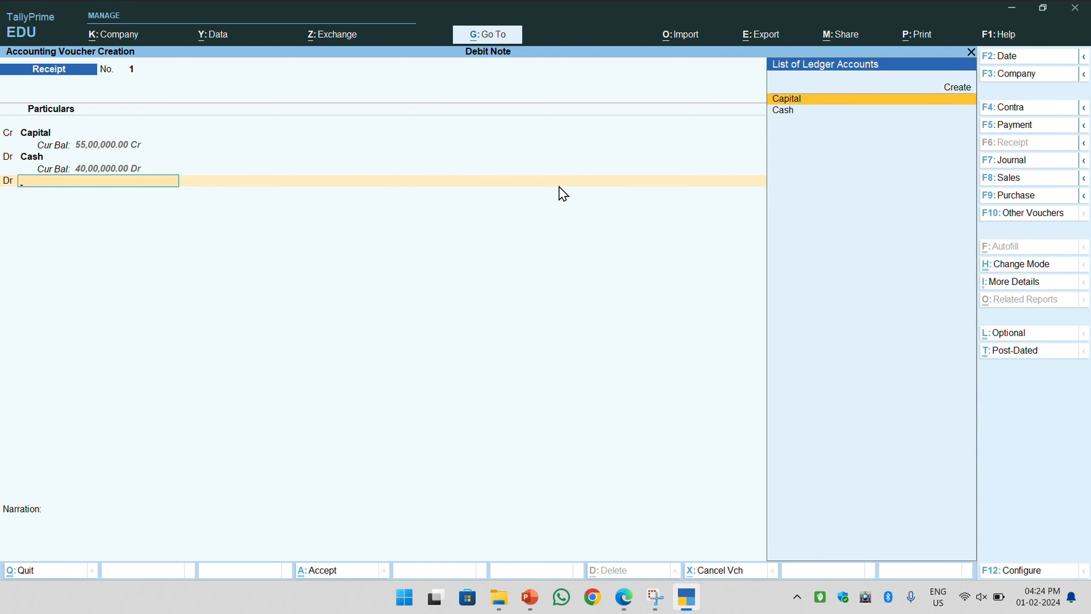
{"action": "key", "text": "Up"}
{"action": "key", "text": "Return"}
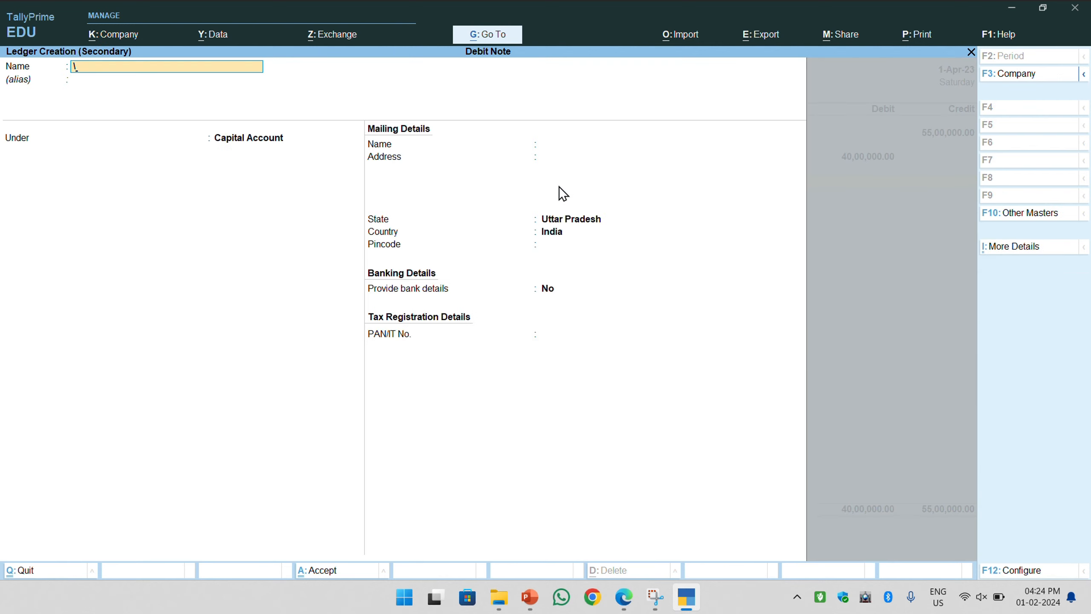
{"action": "type", "text": "Oriental Bank"}
{"action": "key", "text": "Return"}
{"action": "type", "text": "Bank"}
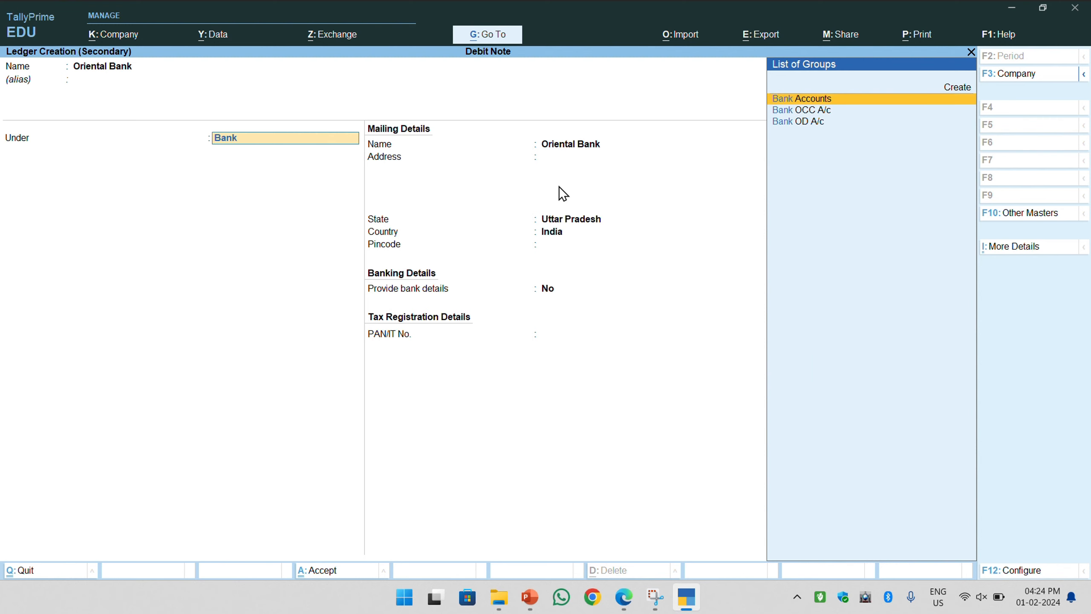
{"action": "key", "text": "Return"}
{"action": "key", "text": "ctrl+a"}
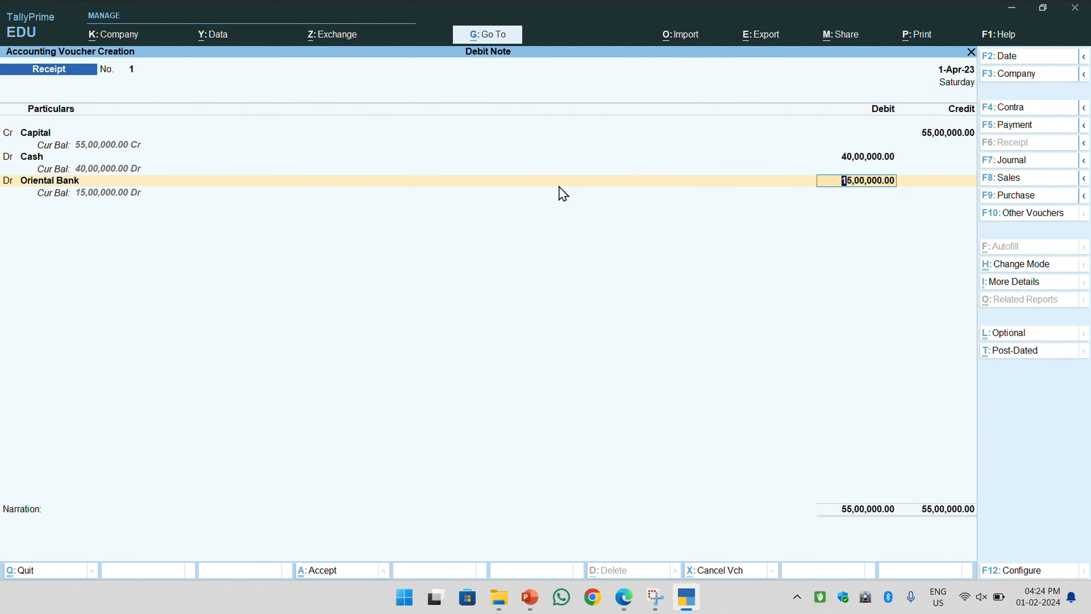
Debit Oriental Bank with 15,00,000 and save the receipt voucher without a narration.
{"action": "key", "text": "Return"}
{"action": "key", "text": "Return"}
{"action": "key", "text": "Return"}
{"action": "key", "text": "Return"}
{"action": "key", "text": "Return"}
{"action": "key", "text": "Return"}
{"action": "key", "text": "Return"}
{"action": "key", "text": "Return"}
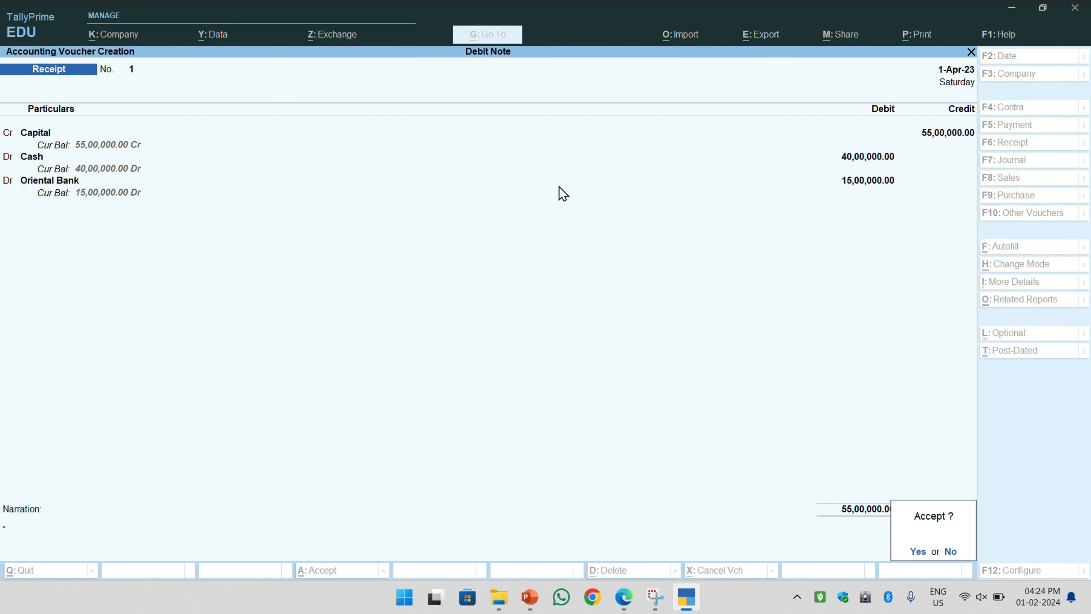
Switch to the assignment PDF in Edge, review the credit purchase from icon Enterprises and return to TallyPrime.
{"action": "key", "text": "alt+Tab"}
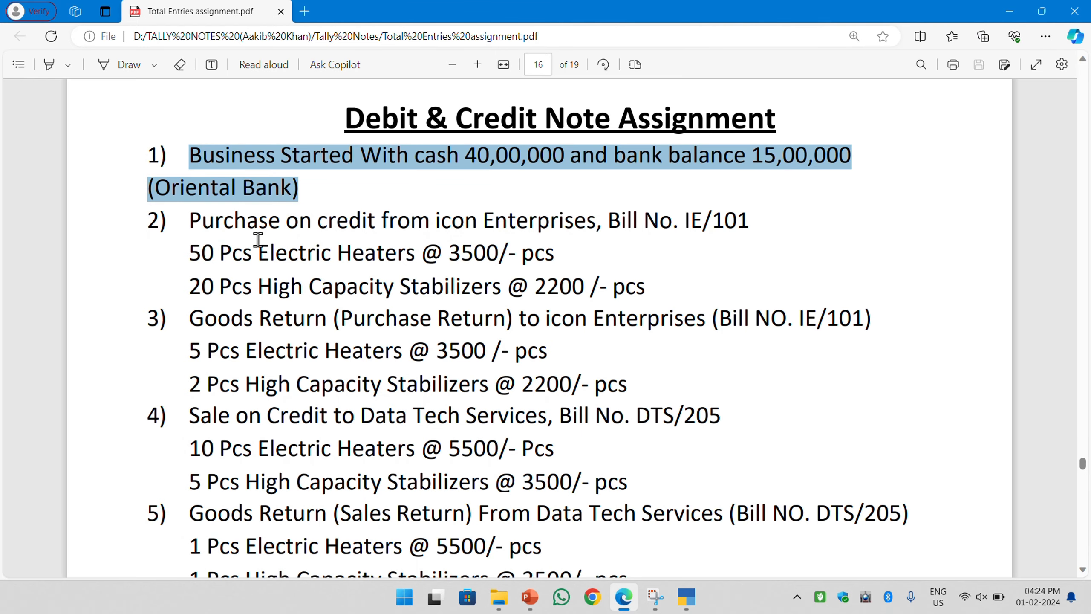
{"action": "left_click_drag", "start_coordinate": [189, 217], "coordinate": [567, 279]}
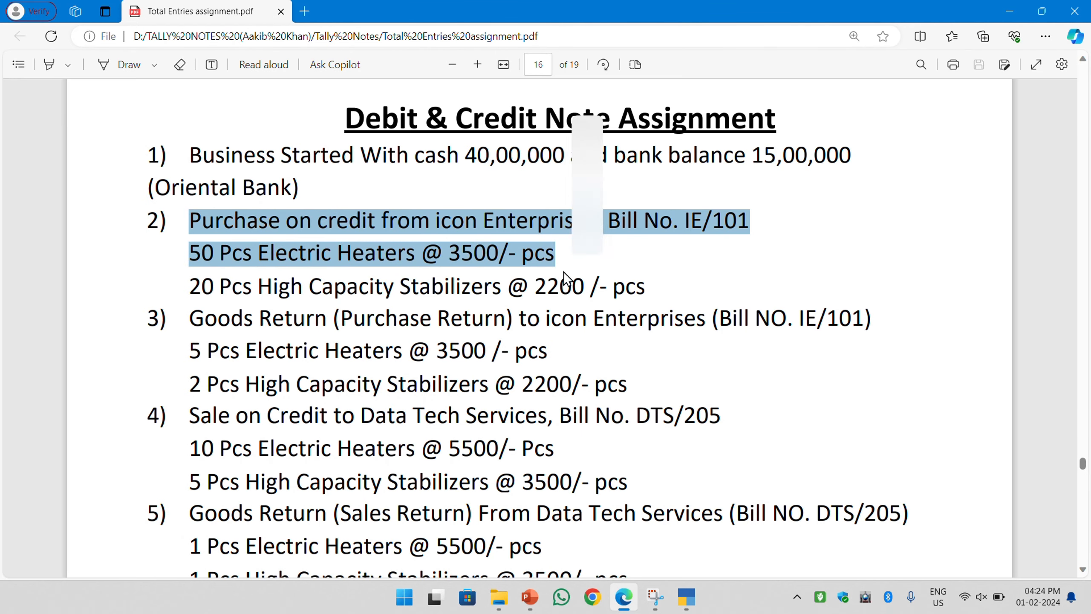
{"action": "left_click", "coordinate": [441, 300]}
{"action": "scroll", "coordinate": [245, 243], "scroll_direction": "down", "scroll_amount": 2}
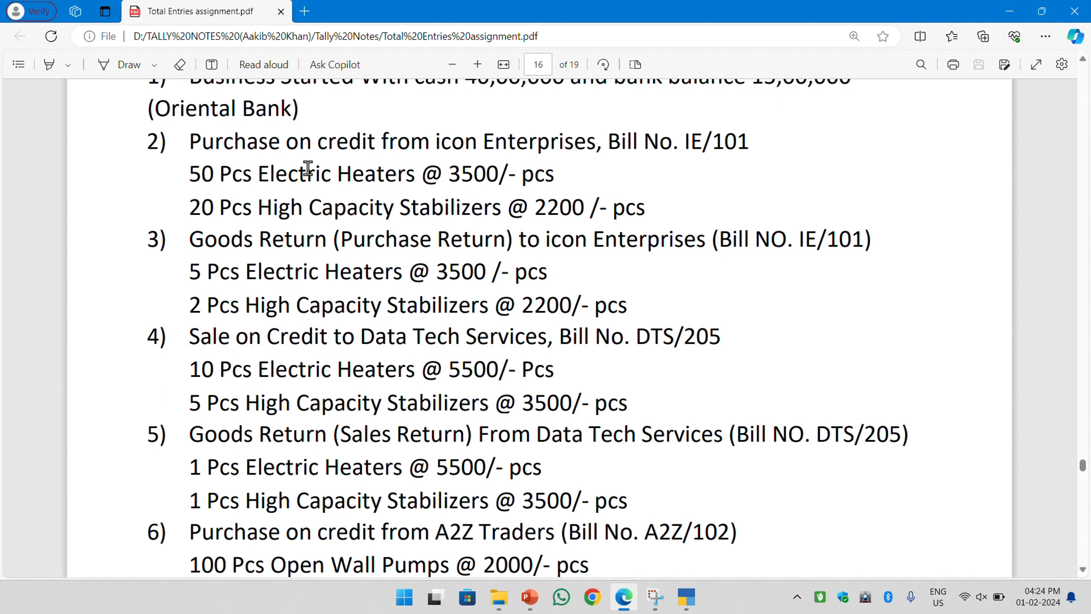
{"action": "key", "text": "alt+Tab"}
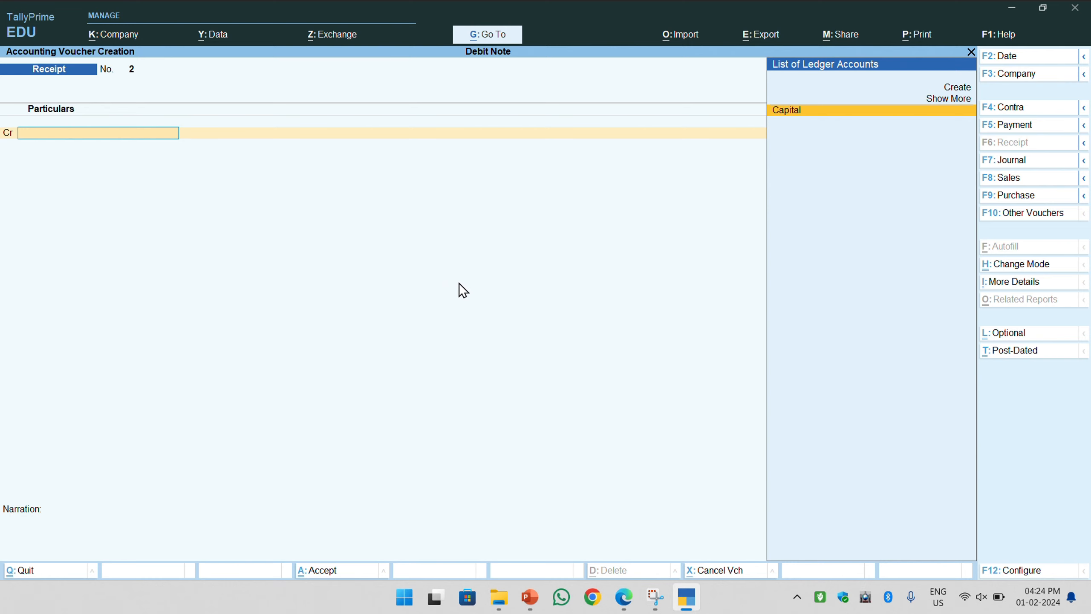
Start a purchase voucher with supplier invoice number ie/101 dated 1-Apr-23, checking the bill number in the assignment PDF in Edge.
{"action": "key", "text": "F10"}
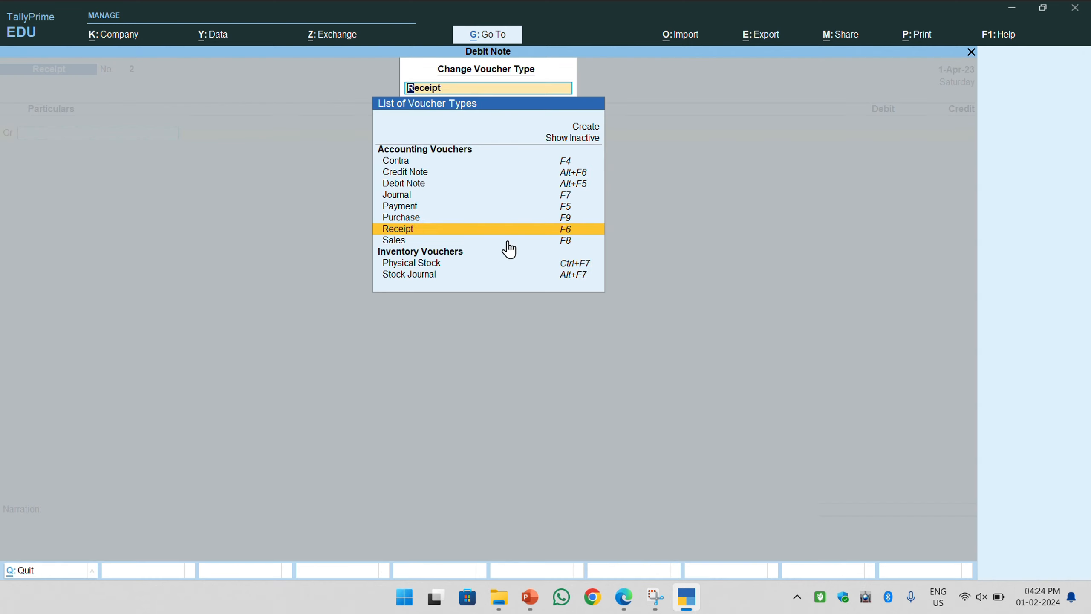
{"action": "left_click", "coordinate": [414, 186]}
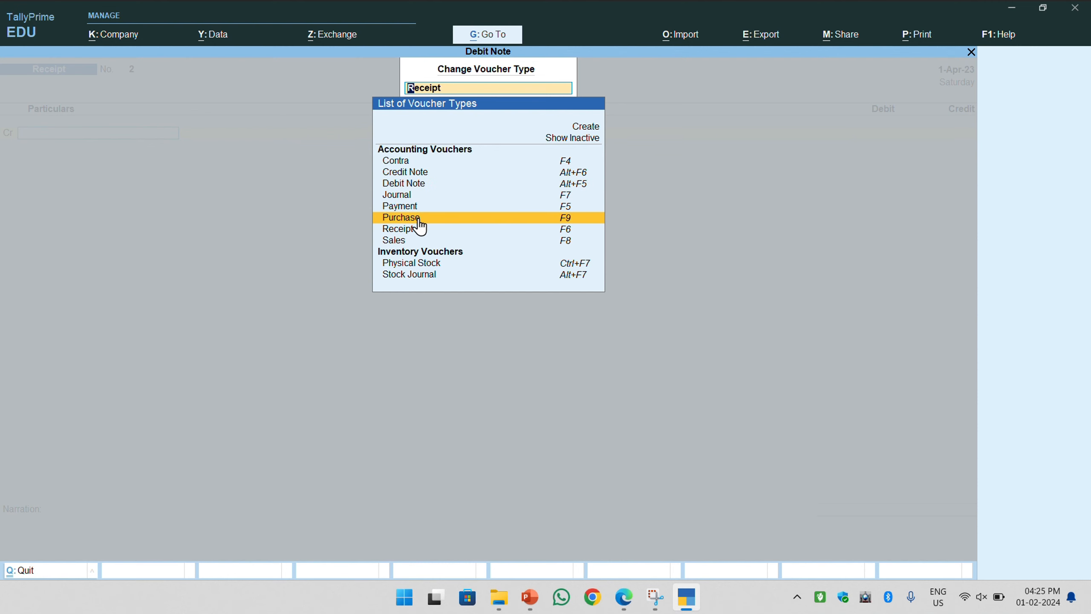
{"action": "left_click", "coordinate": [419, 218]}
{"action": "key", "text": "alt+Tab"}
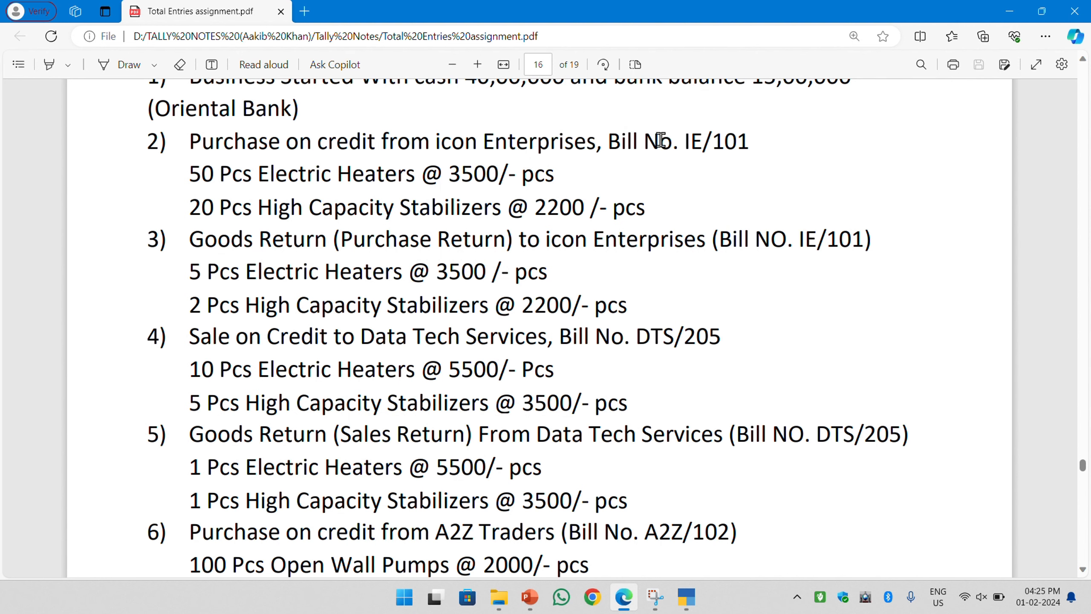
{"action": "key", "text": "alt+Tab"}
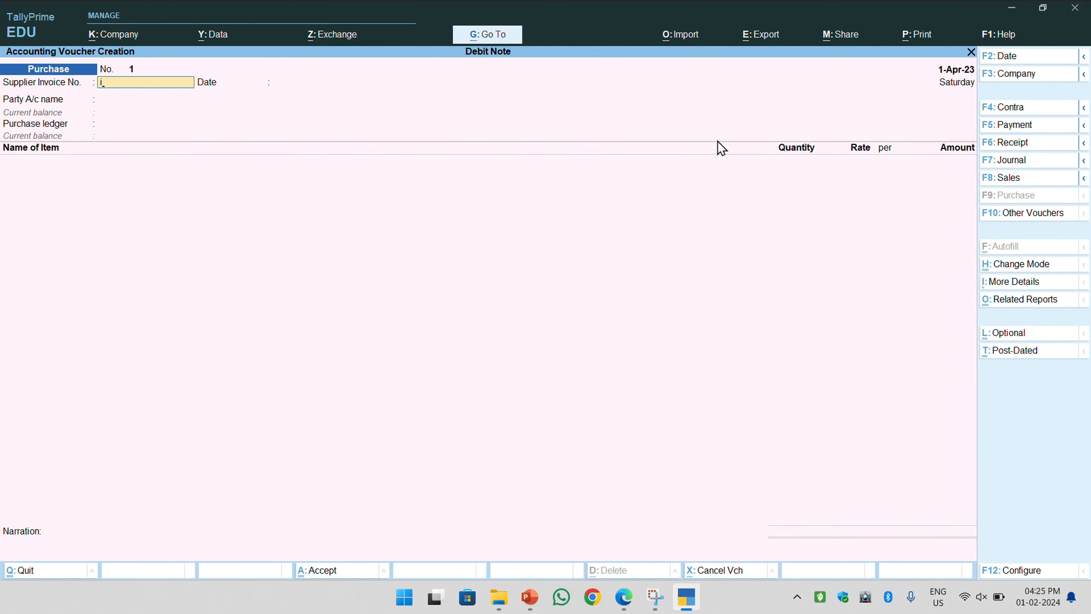
{"action": "type", "text": "ie/101"}
{"action": "key", "text": "Return"}
{"action": "key", "text": "Return"}
Check the supplier in the assignment PDF and create the party ledger Icon Enterprises under Sundry Creditors.
{"action": "key", "text": "alt+Tab"}
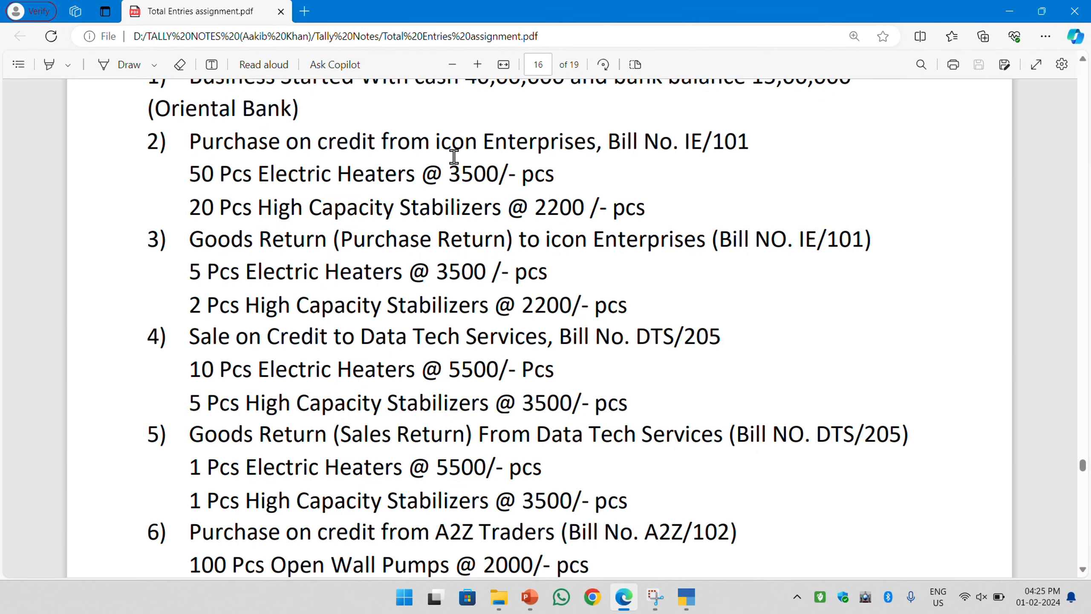
{"action": "key", "text": "alt+Tab"}
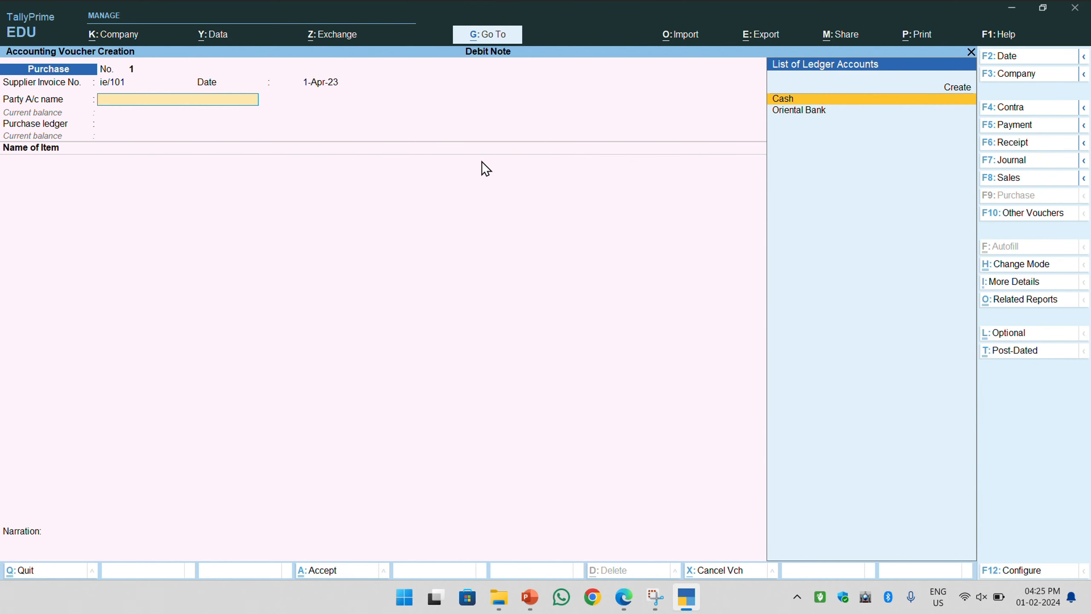
{"action": "key", "text": "alt+c"}
{"action": "type", "text": "Icon"}
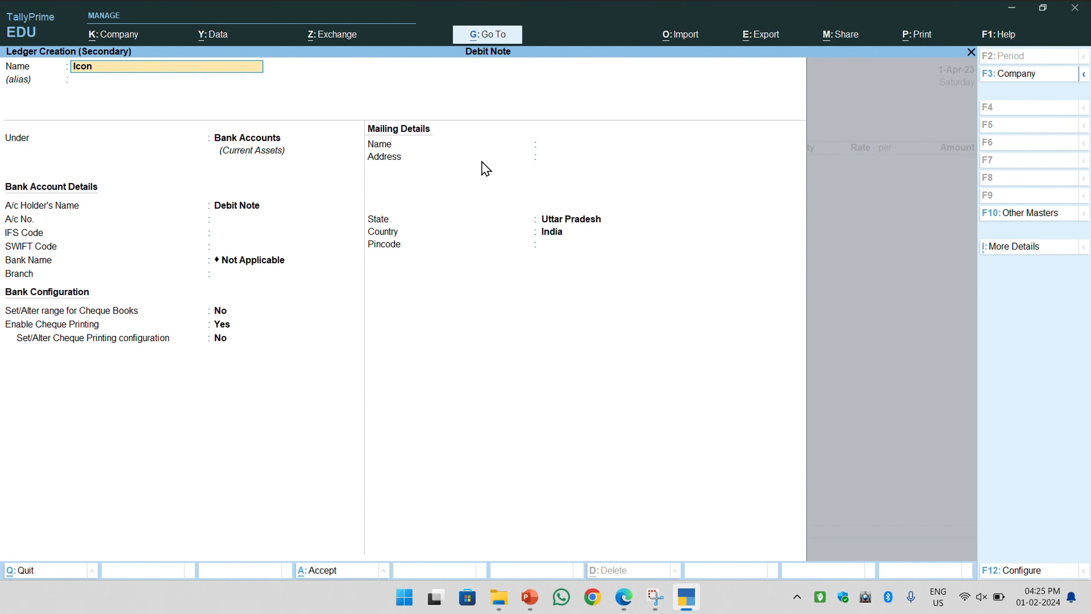
{"action": "type", "text": " Enterprises"}
{"action": "key", "text": "Return"}
{"action": "key", "text": "Return"}
{"action": "type", "text": "Sun"}
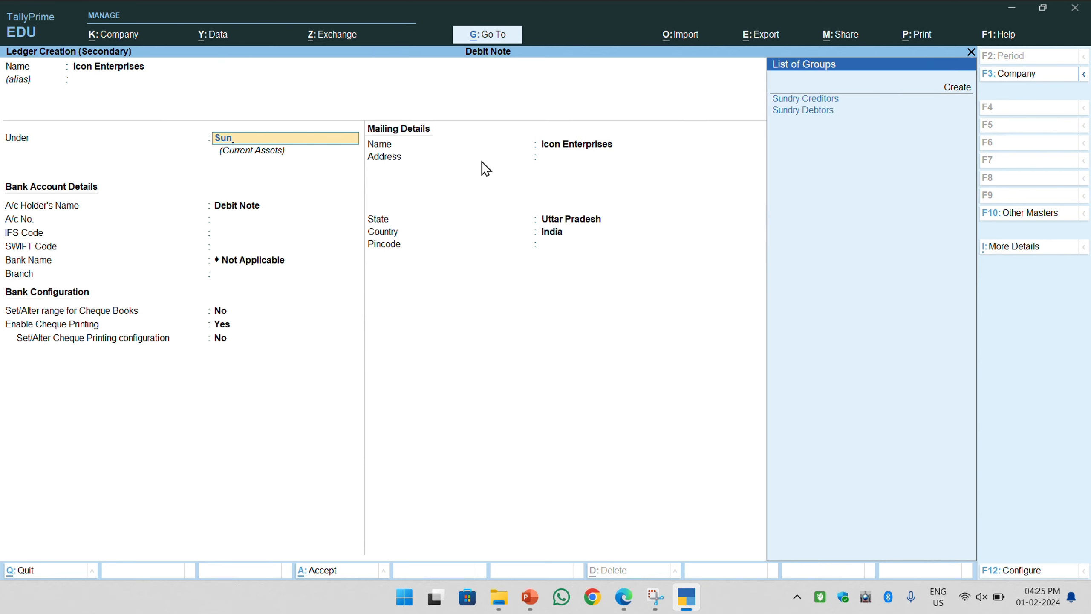
{"action": "key", "text": "Return"}
{"action": "key", "text": "ctrl+a"}
Accept the receipt and party details for Icon Enterprises without adding any entries.
{"action": "key", "text": "Return"}
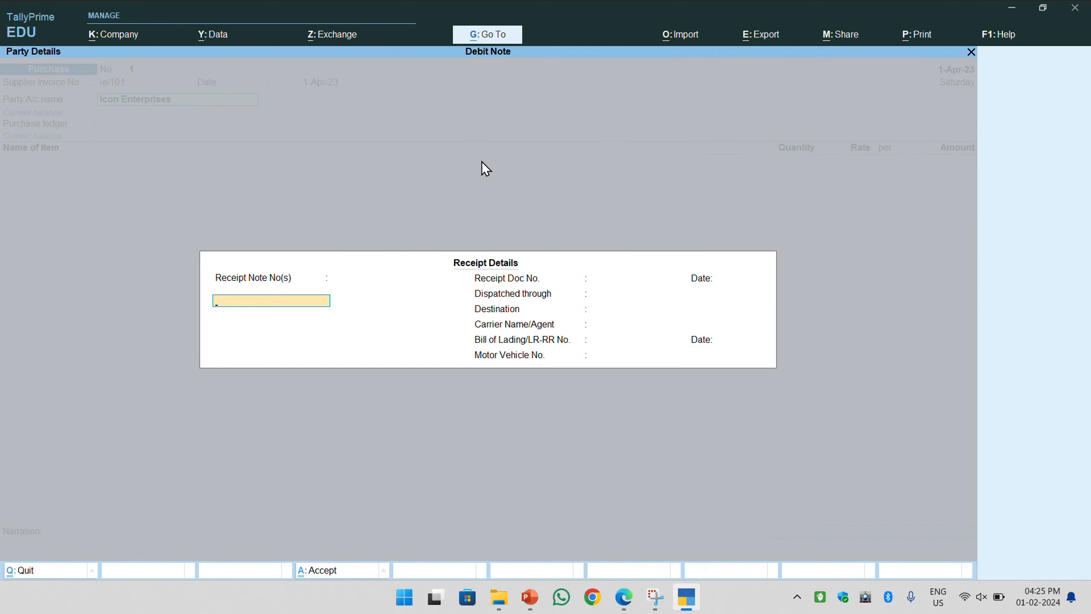
{"action": "key", "text": "Return"}
{"action": "key", "text": "ctrl+a"}
{"action": "key", "text": "ctrl+a"}
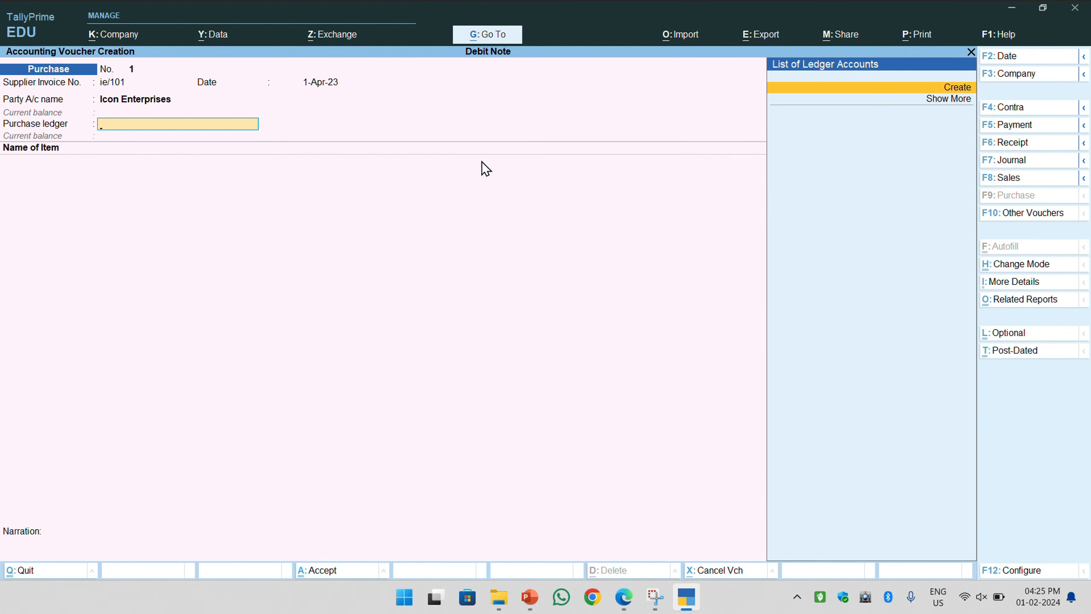
Create a Purchase ledger grouped under Purchase Accounts as the voucher's purchase ledger.
{"action": "key", "text": "Return"}
{"action": "type", "text": "Purchase"}
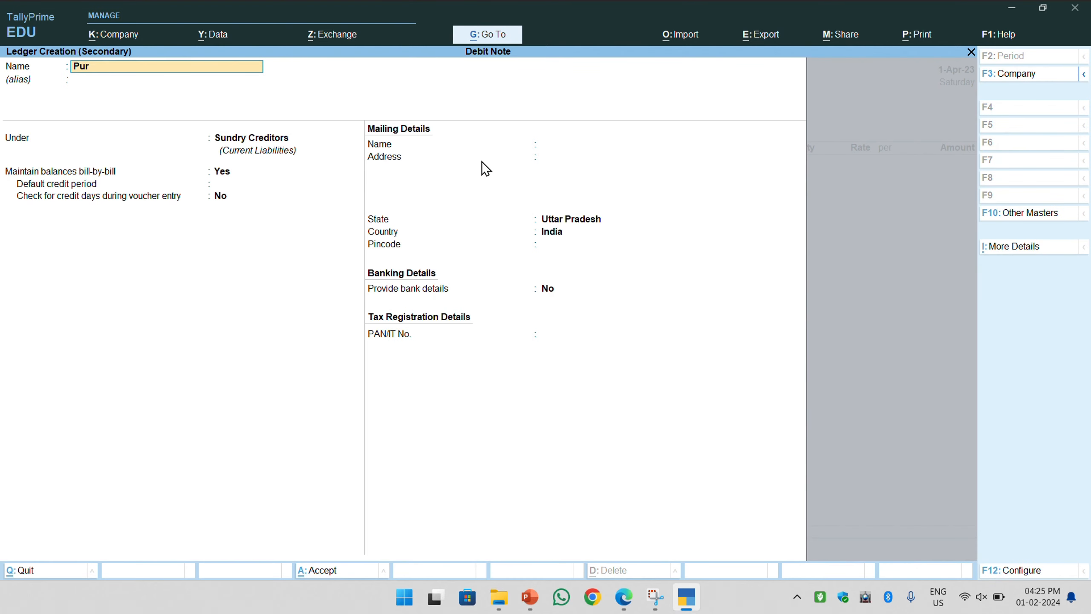
{"action": "key", "text": "Return"}
{"action": "type", "text": "Pur"}
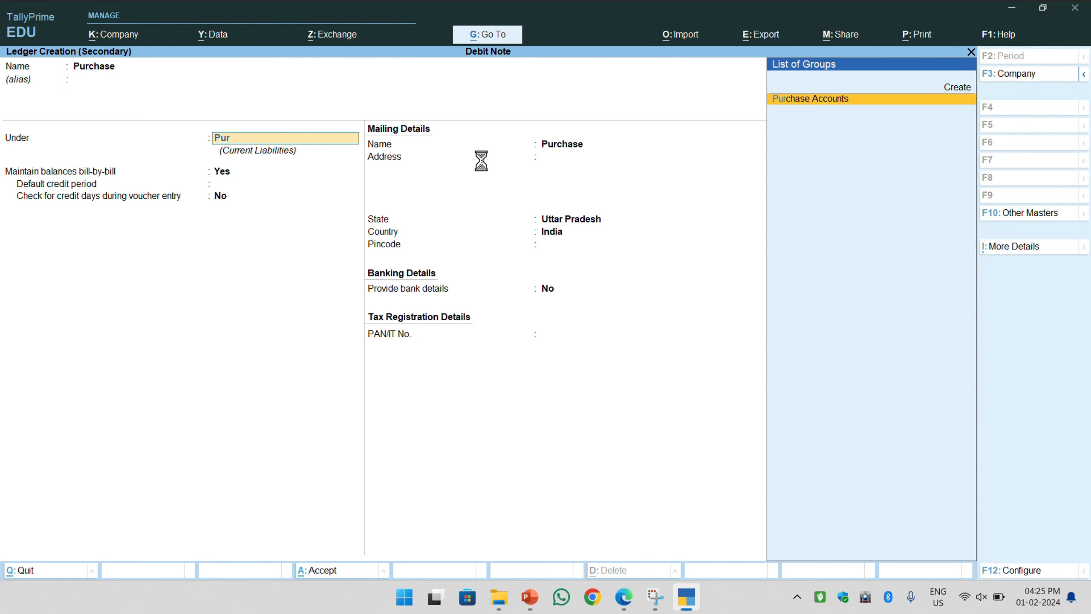
{"action": "key", "text": "Return"}
{"action": "key", "text": "ctrl+a"}
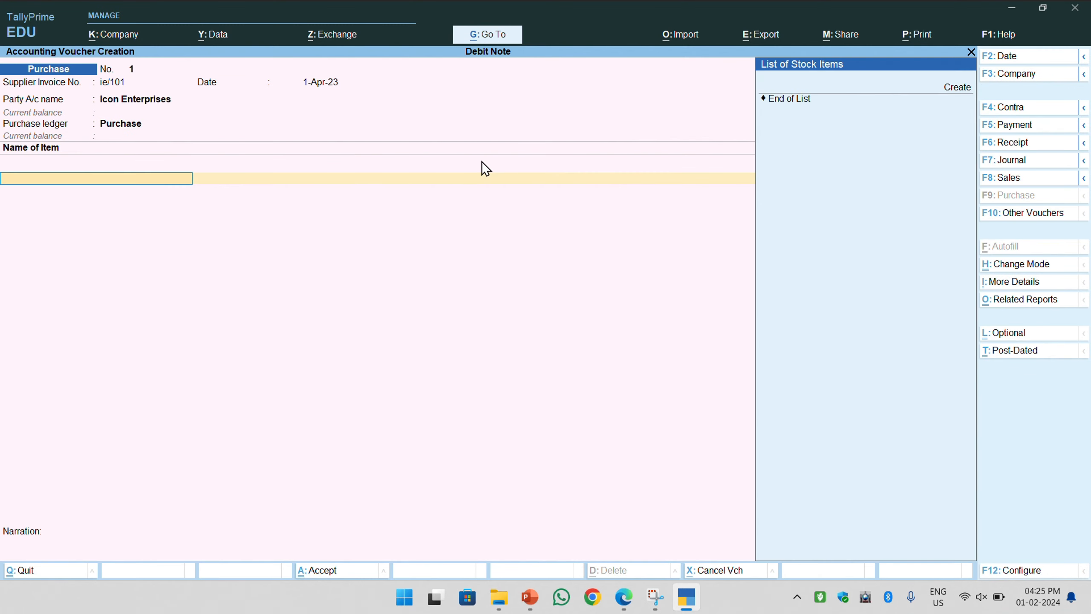
Check the first item in the assignment PDF and start a stock item named Electric Heaters under Primary, without a category.
{"action": "key", "text": "alt+Tab"}
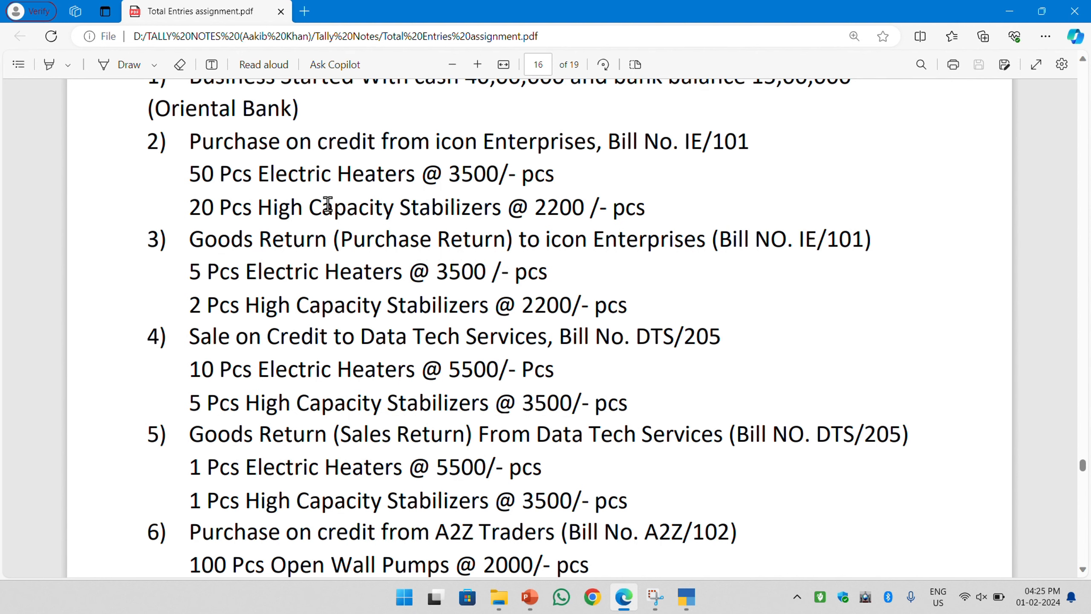
{"action": "key", "text": "alt+Tab"}
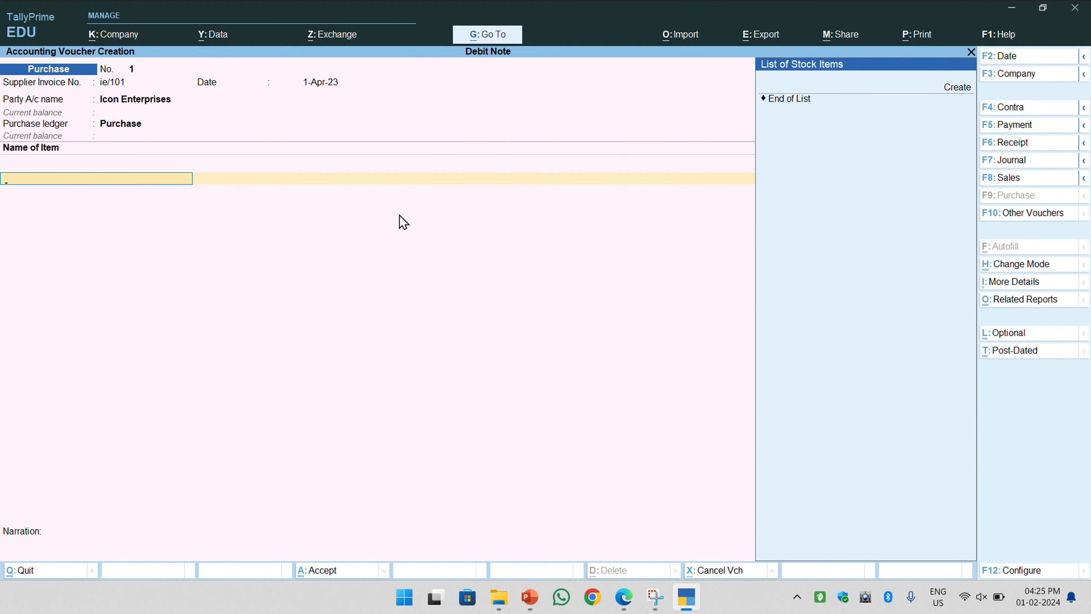
{"action": "type", "text": "e"}
{"action": "key", "text": "alt+c"}
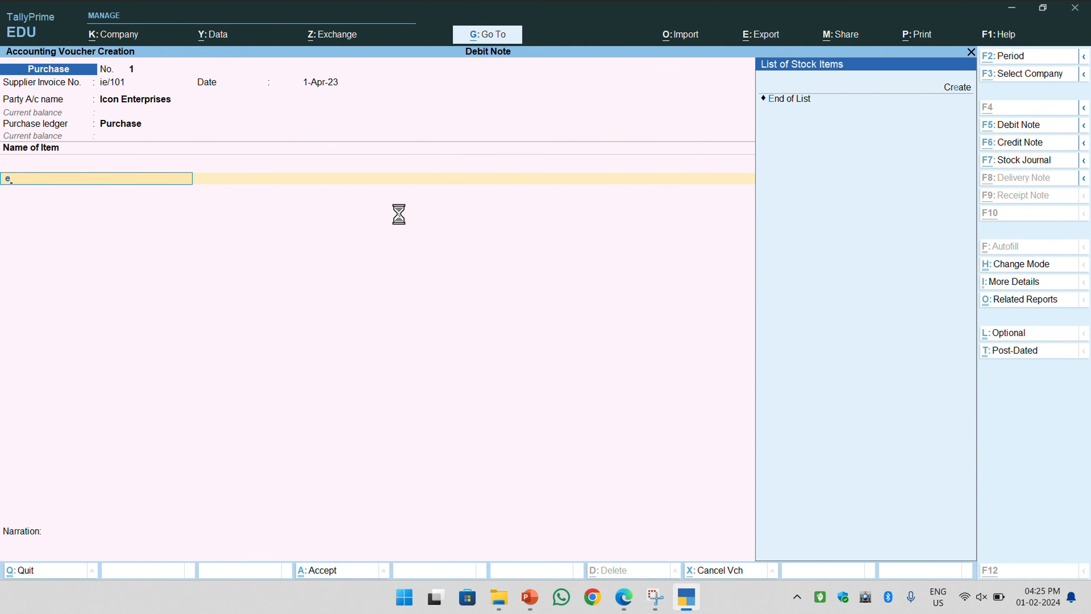
{"action": "type", "text": "Electric Heatear"}
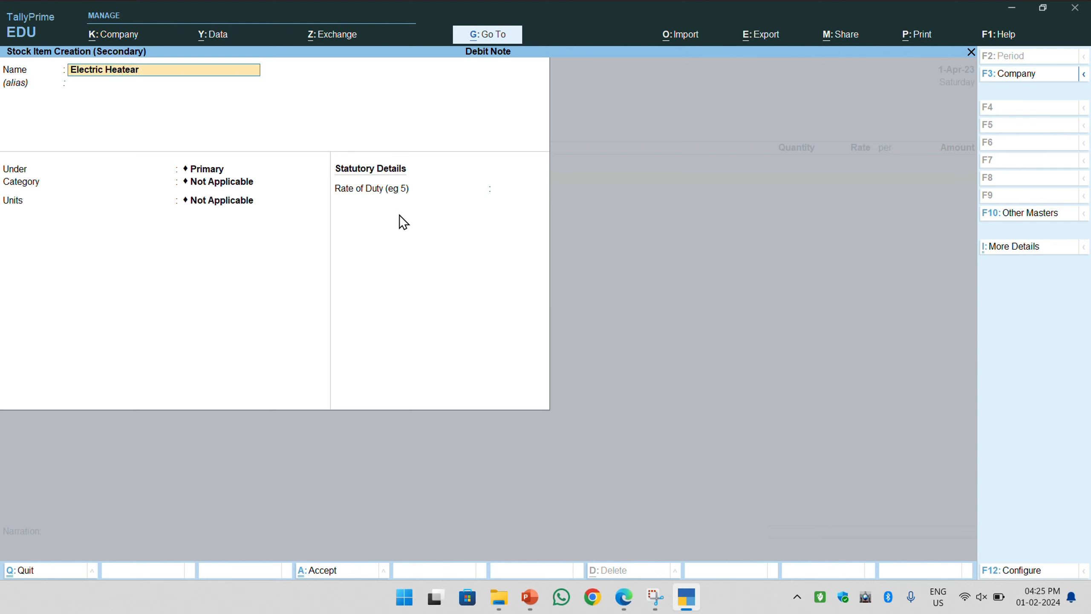
{"action": "type", "text": "a"}
{"action": "key", "text": "BackSpace"}
{"action": "key", "text": "Return"}
{"action": "key", "text": "Return"}
{"action": "key", "text": "Return"}
{"action": "key", "text": "BackSpace"}
{"action": "key", "text": "Return"}
{"action": "key", "text": "Return"}
{"action": "key", "text": "Return"}
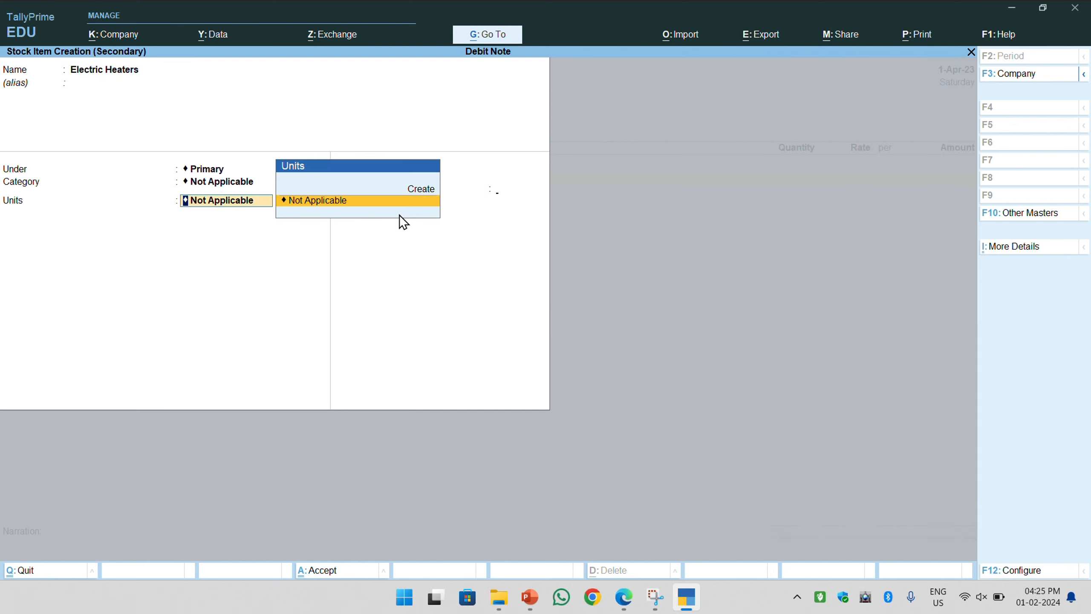
Create the simple unit pcs with 0 decimal places for Electric Heaters and save the stock item.
{"action": "key", "text": "Up"}
{"action": "key", "text": "Return"}
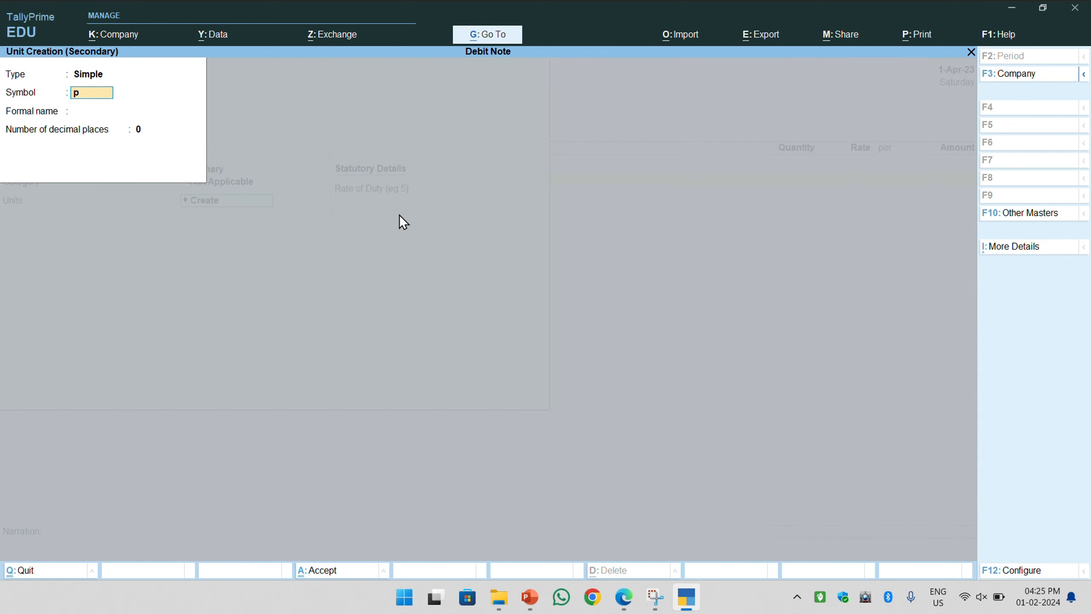
{"action": "type", "text": "pcs"}
{"action": "key", "text": "Return"}
{"action": "key", "text": "Return"}
{"action": "key", "text": "Return"}
{"action": "key", "text": "Return"}
{"action": "key", "text": "Return"}
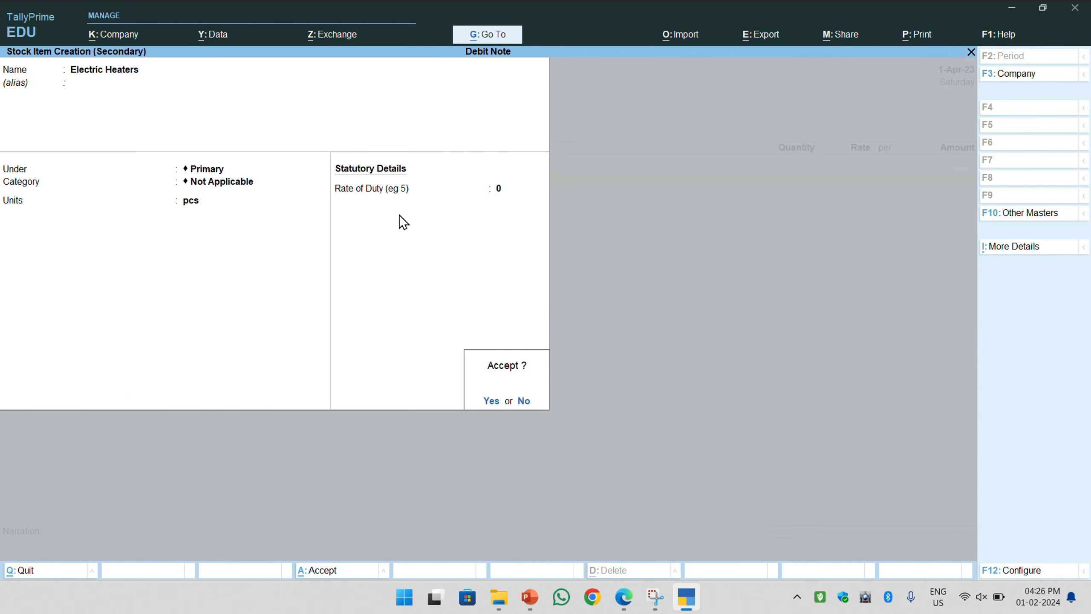
{"action": "key", "text": "Return"}
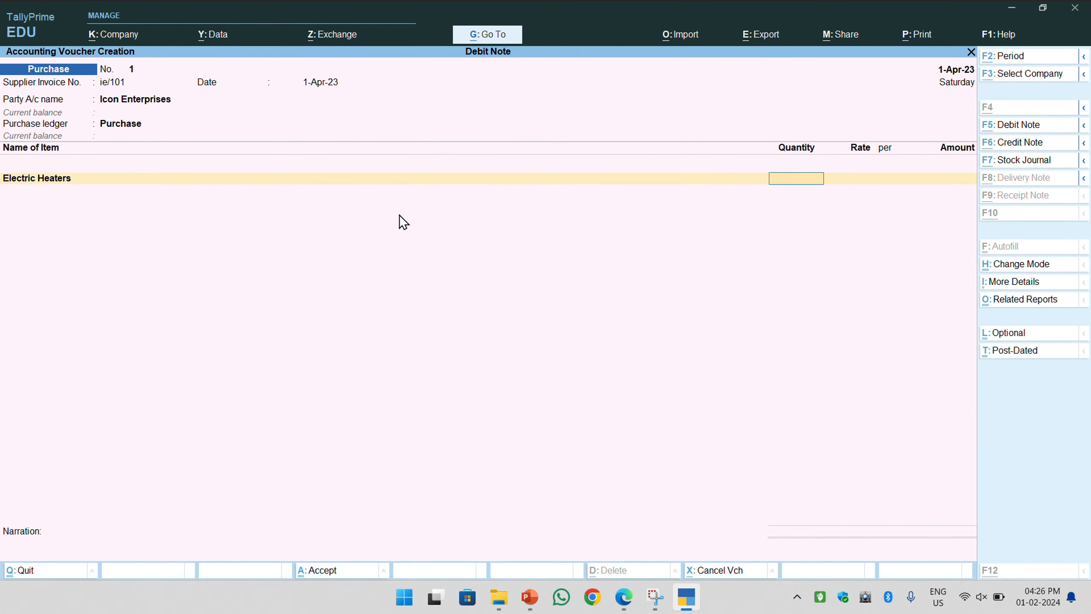
Enter 50 pcs at a rate of 3,500 for Electric Heaters, checking the figures in the assignment PDF.
{"action": "key", "text": "alt+Tab"}
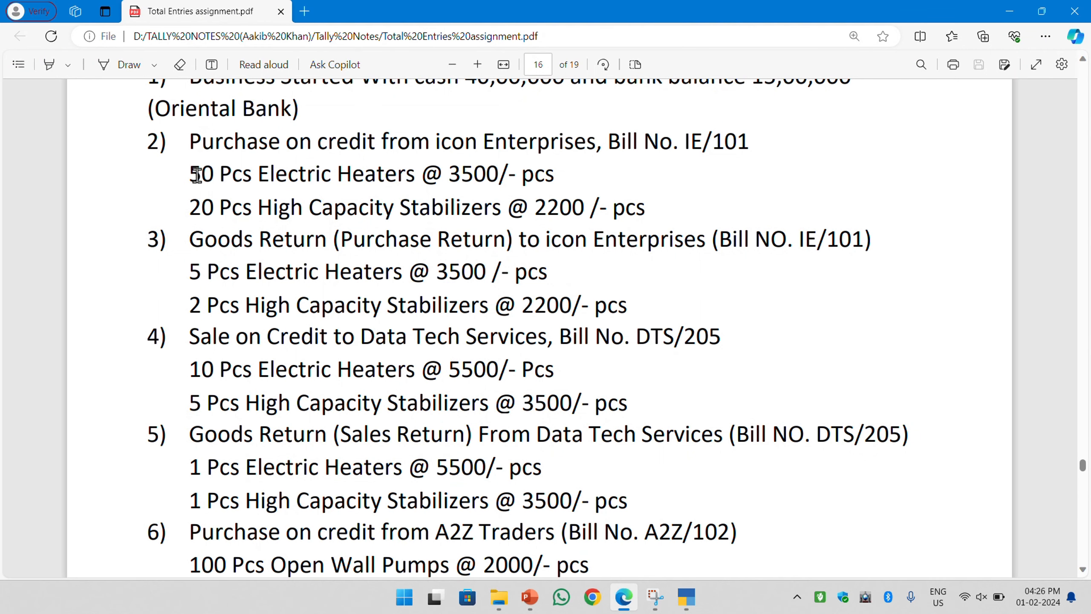
{"action": "left_click_drag", "start_coordinate": [190, 174], "coordinate": [554, 176]}
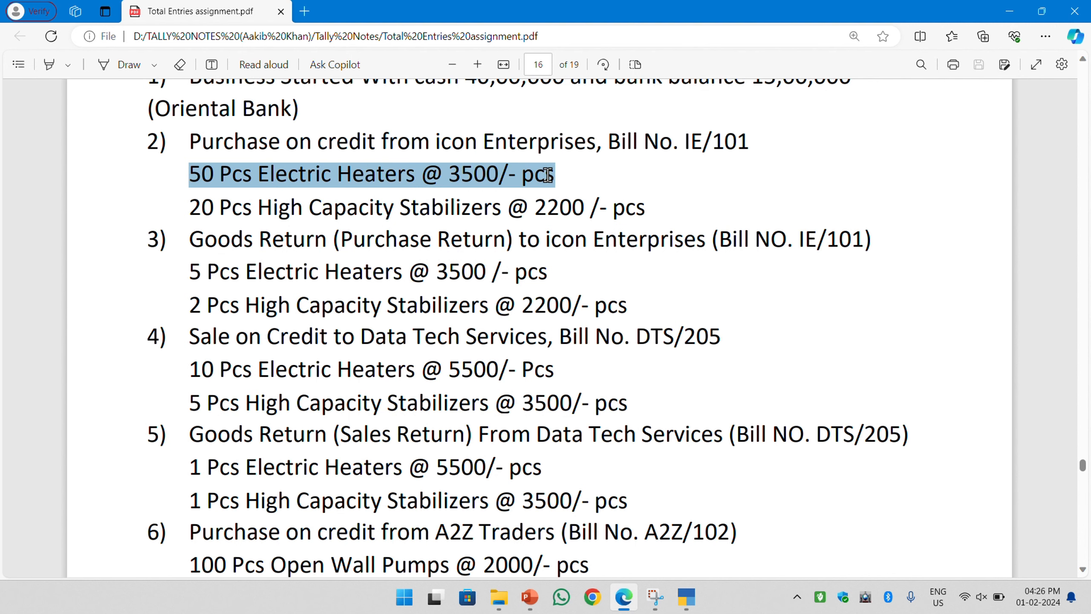
{"action": "key", "text": "alt+Tab"}
{"action": "type", "text": "50"}
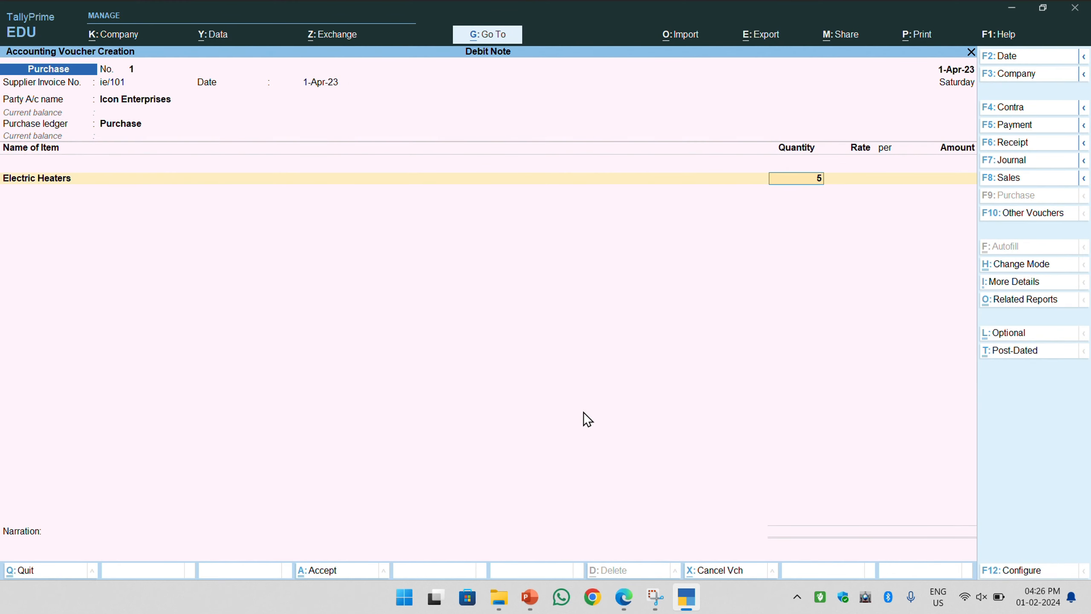
{"action": "key", "text": "Return"}
{"action": "type", "text": "3,500"}
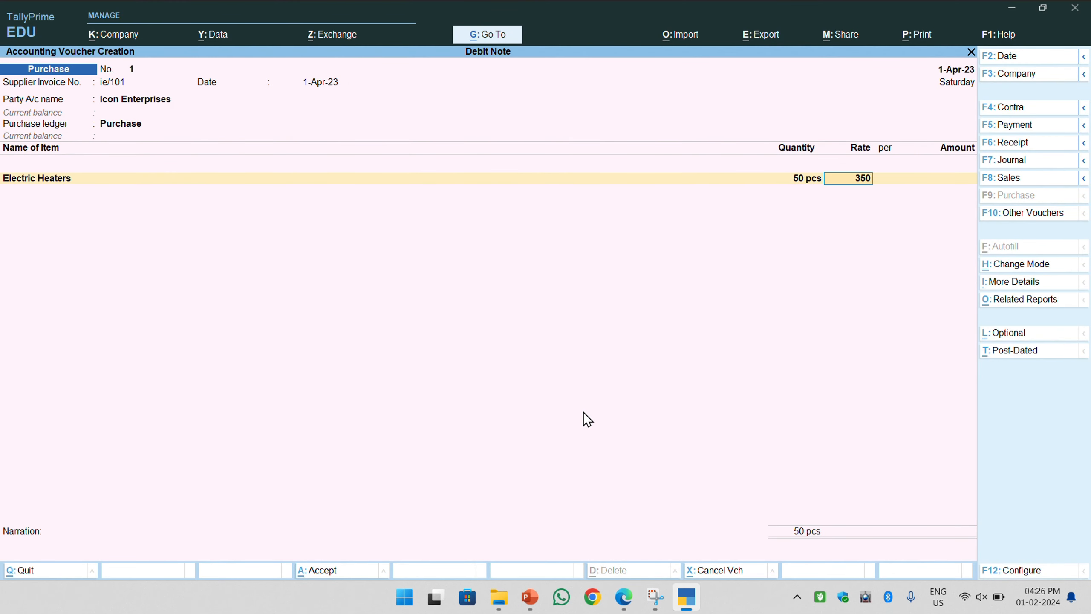
{"action": "key", "text": "Return"}
{"action": "key", "text": "Return"}
{"action": "key", "text": "Return"}
Highlight the second purchase item in the assignment PDF and start a stock item named High Capacity Stablizers.
{"action": "key", "text": "alt+Tab"}
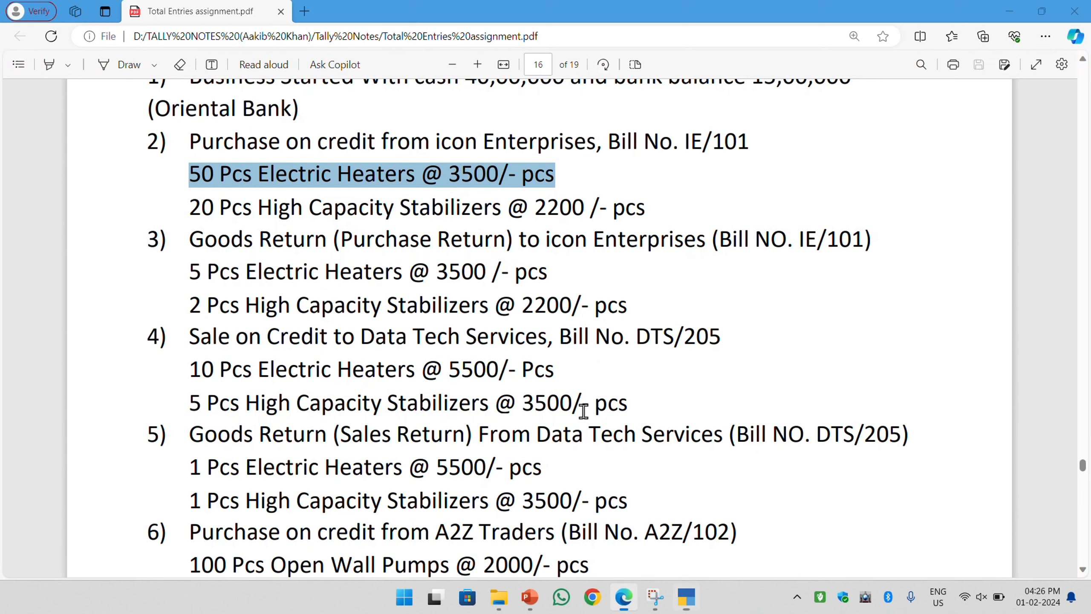
{"action": "left_click", "coordinate": [228, 212]}
{"action": "left_click_drag", "start_coordinate": [228, 211], "coordinate": [644, 212]}
{"action": "key", "text": "alt+Tab"}
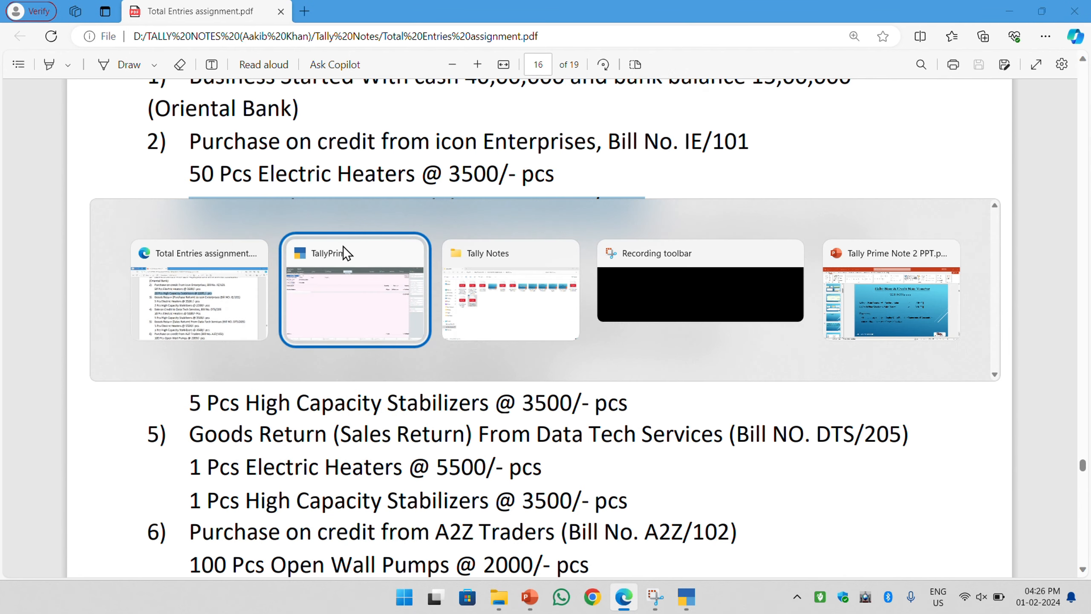
{"action": "key", "text": "alt+c"}
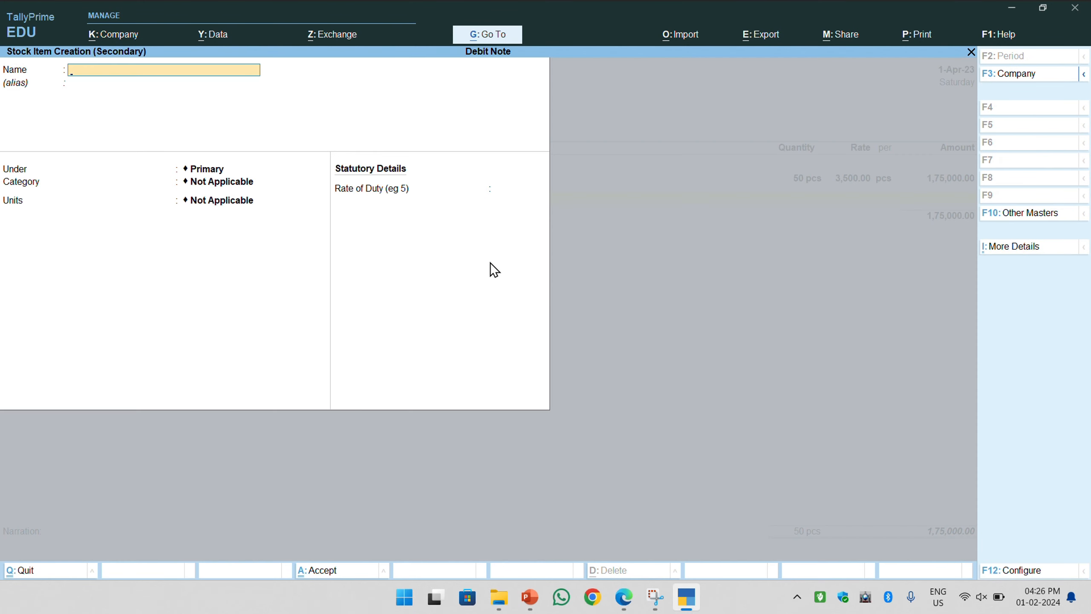
{"action": "type", "text": "High"}
{"action": "type", "text": " capacity Stab"}
{"action": "type", "text": "li"}
{"action": "type", "text": "b"}
{"action": "type", "text": "zers"}
{"action": "key", "text": "Return"}
{"action": "key", "text": "Return"}
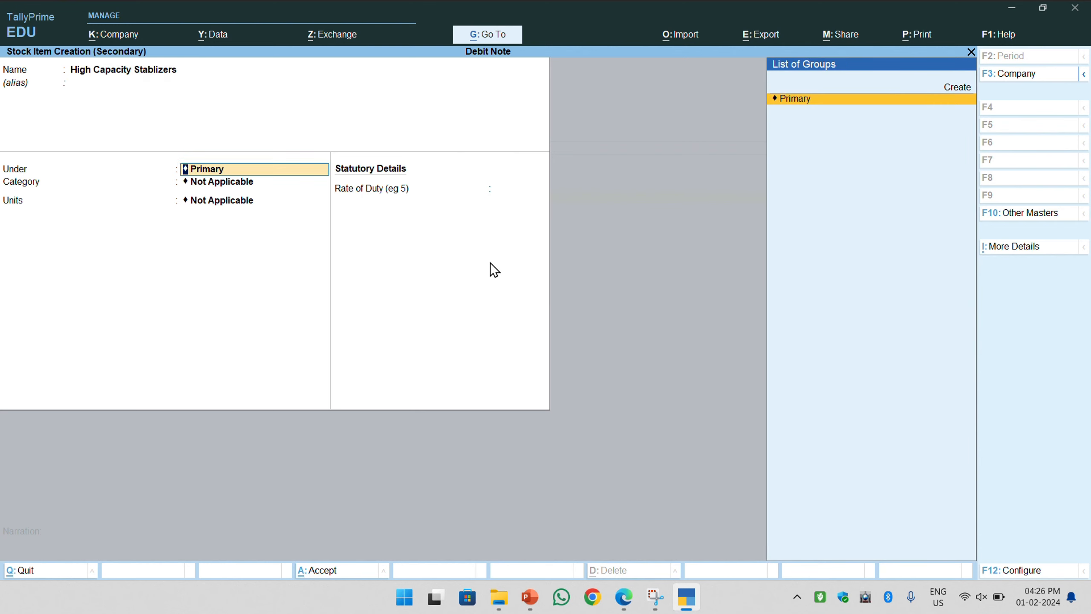
Keep High Capacity Stablizers under Primary, set its unit to pcs and save the stock item.
{"action": "key", "text": "Return"}
{"action": "key", "text": "Down"}
{"action": "key", "text": "Return"}
{"action": "key", "text": "ctrl+a"}
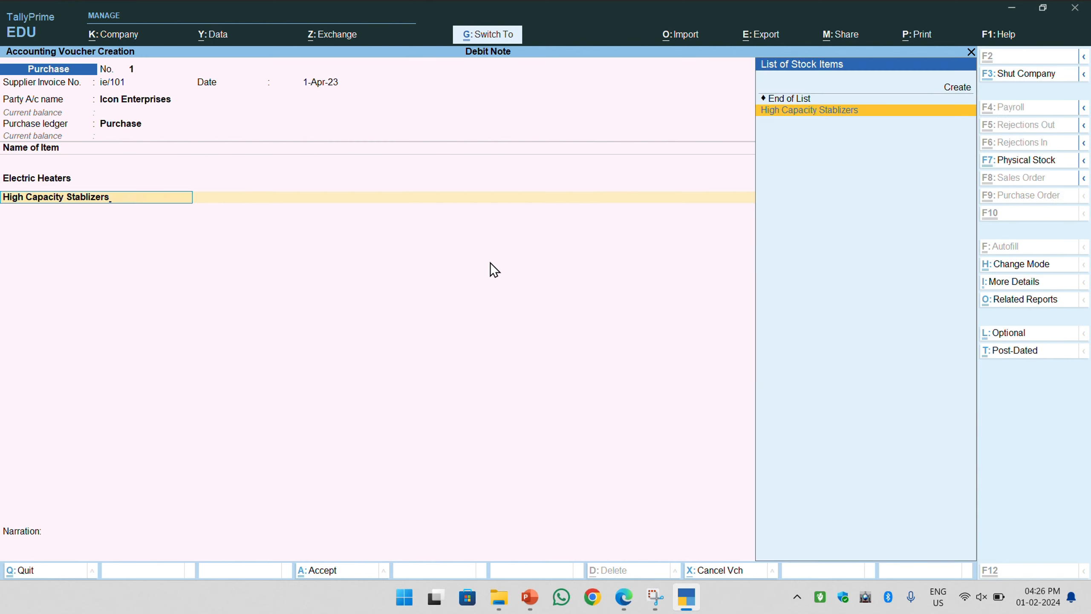
Enter 20 pcs at a rate of 2,200 for High Capacity Stablizers, checking the figures in the assignment PDF.
{"action": "key", "text": "alt+Tab"}
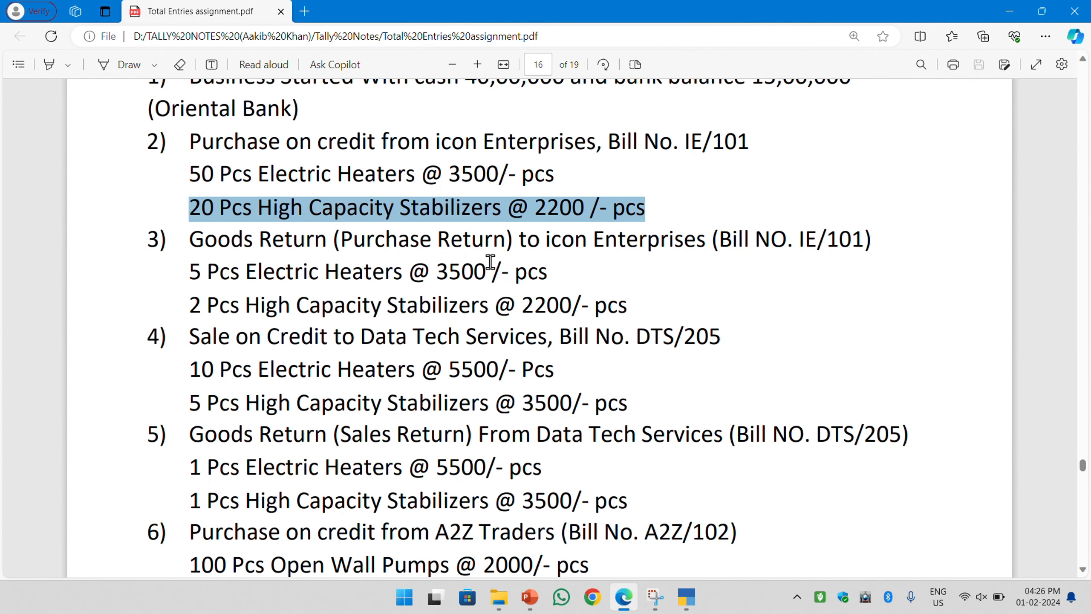
{"action": "key", "text": "alt+Tab"}
{"action": "key", "text": "Return"}
{"action": "type", "text": "20"}
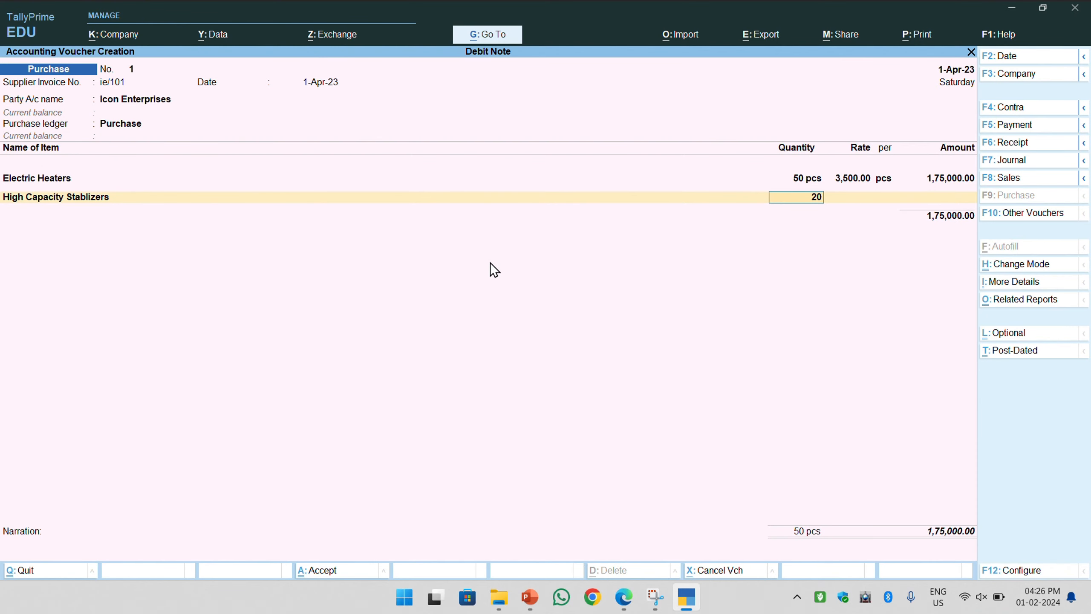
{"action": "key", "text": "Return"}
{"action": "key", "text": "Return"}
{"action": "key", "text": "Return"}
{"action": "key", "text": "Return"}
{"action": "key", "text": "Return"}
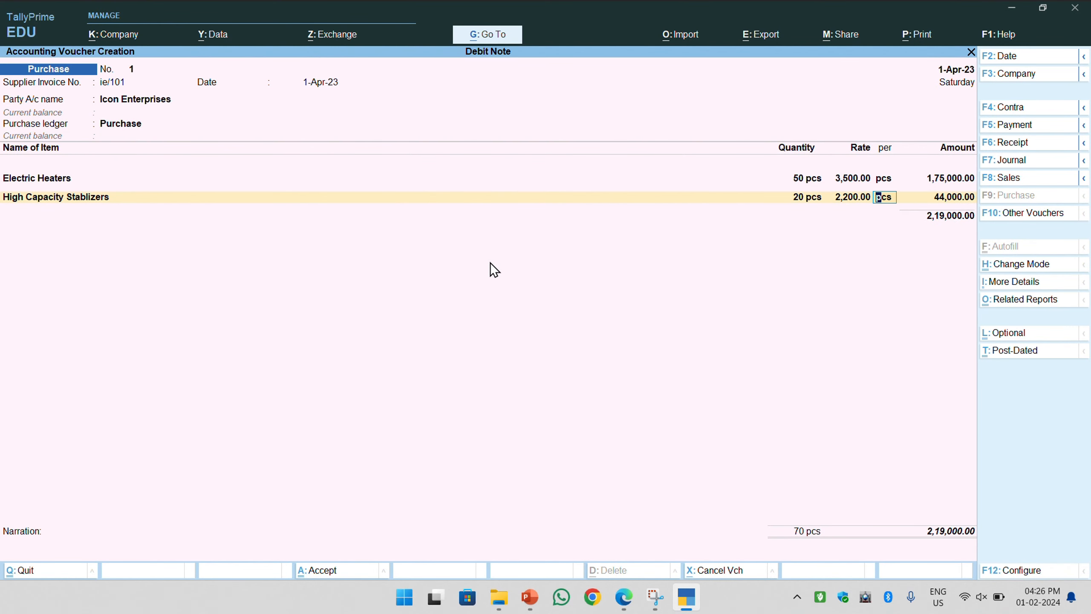
{"action": "key", "text": "Return"}
End the item list and accept the bill-wise details for Icon Enterprises as New Ref ie/101.
{"action": "key", "text": "Return"}
{"action": "key", "text": "Return"}
{"action": "key", "text": "Return"}
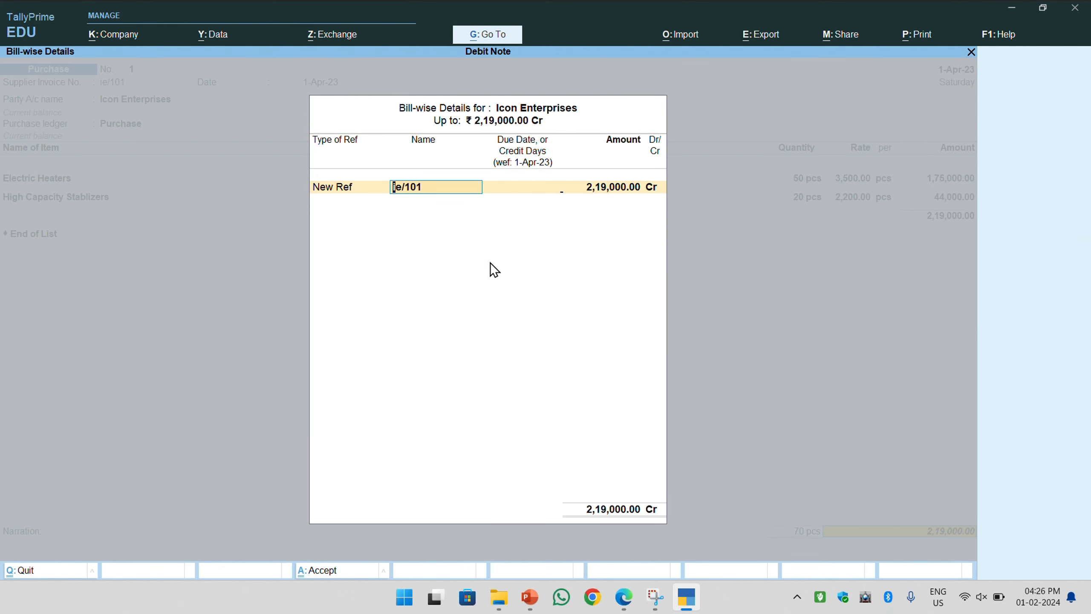
{"action": "key", "text": "Return"}
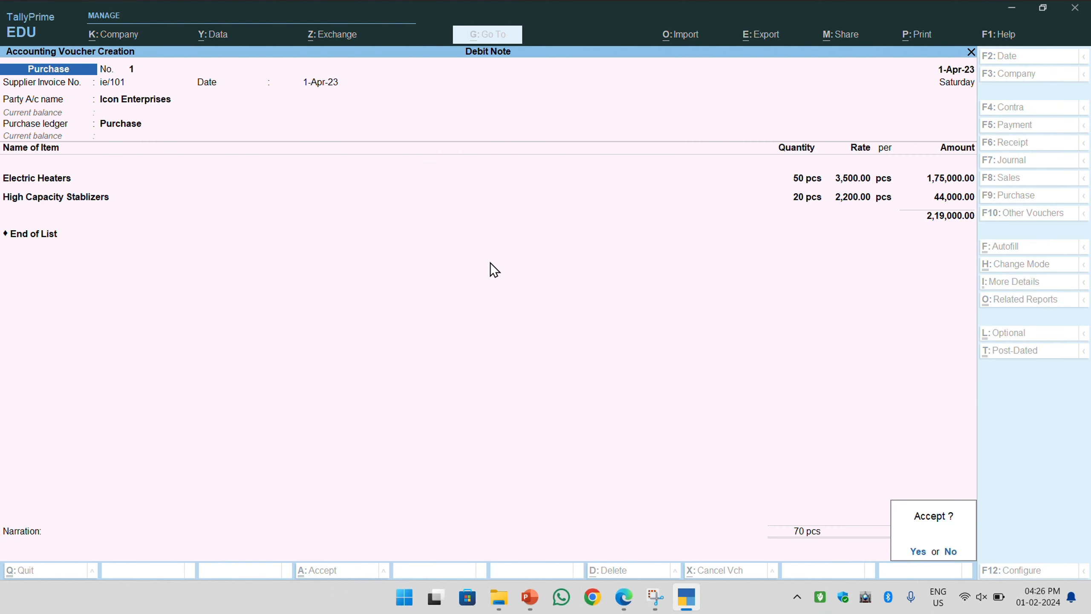
Save the Icon Enterprises purchase voucher and highlight the goods return to Icon Enterprises in the assignment PDF.
{"action": "key", "text": "Return"}
{"action": "key", "text": "alt+Tab"}
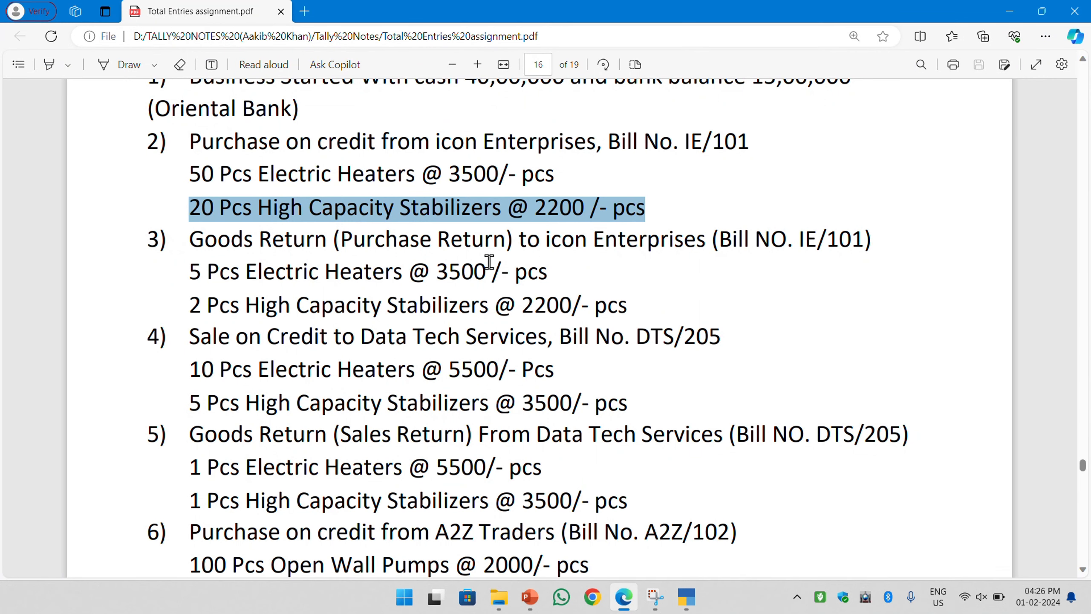
{"action": "left_click", "coordinate": [311, 258]}
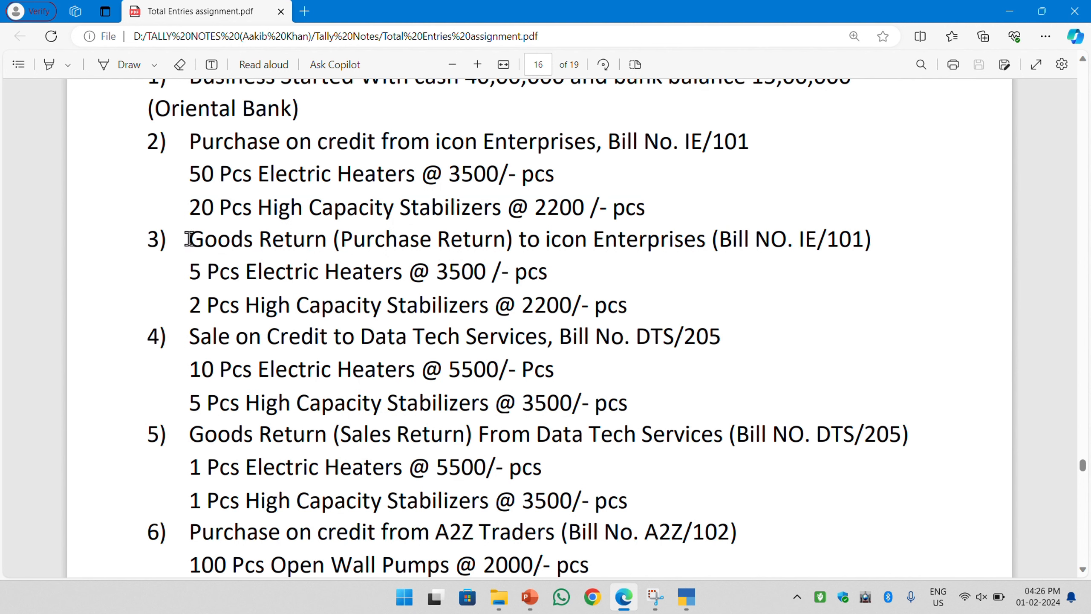
{"action": "left_click_drag", "start_coordinate": [189, 239], "coordinate": [653, 306]}
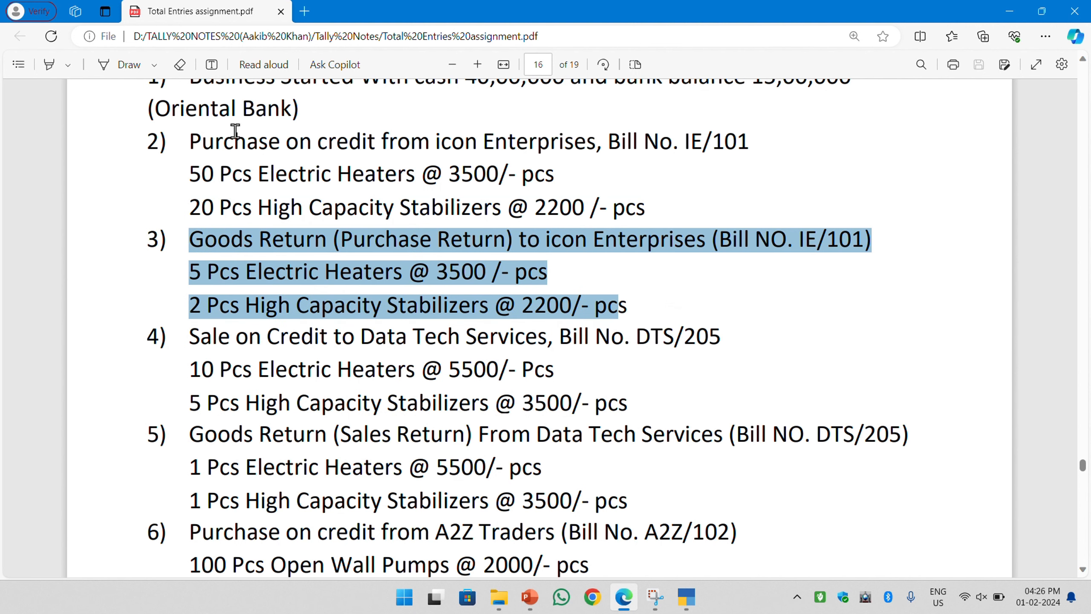
{"action": "left_click_drag", "start_coordinate": [190, 142], "coordinate": [649, 202]}
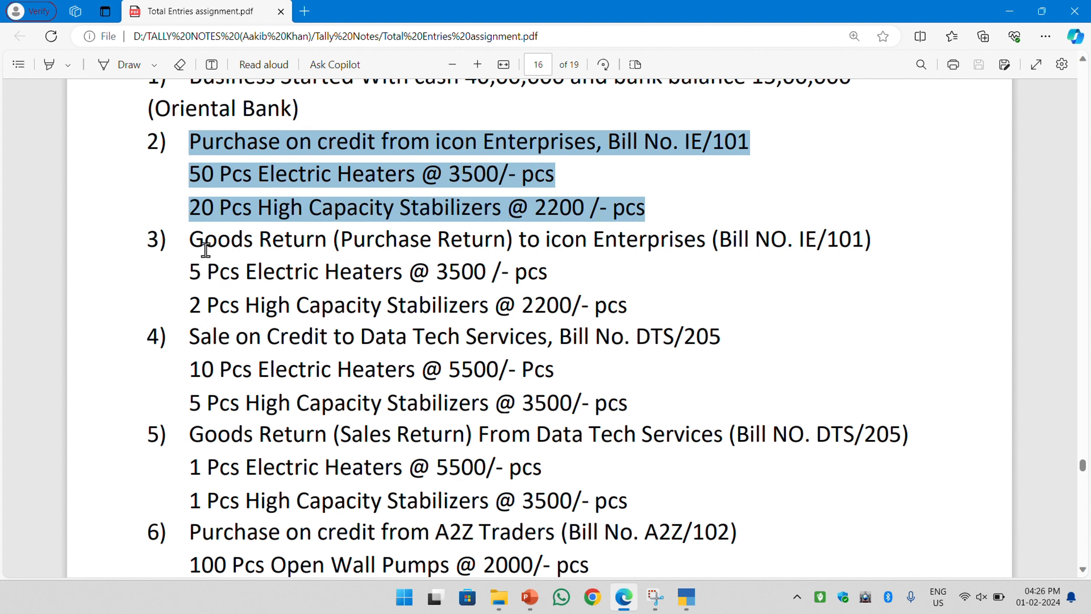
{"action": "left_click_drag", "start_coordinate": [189, 240], "coordinate": [651, 285]}
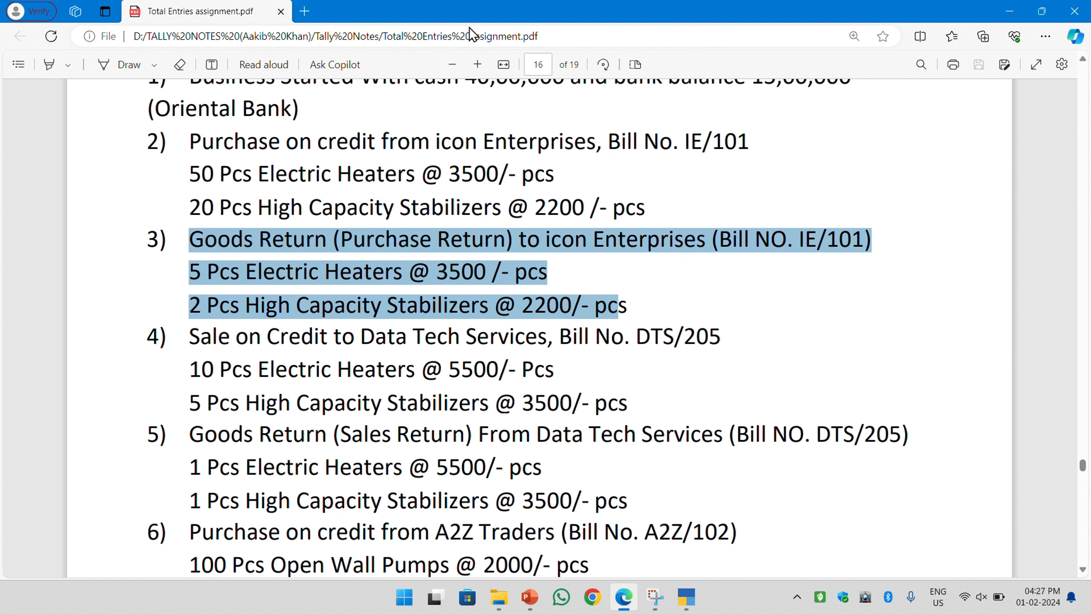
{"action": "left_click", "coordinate": [196, 239]}
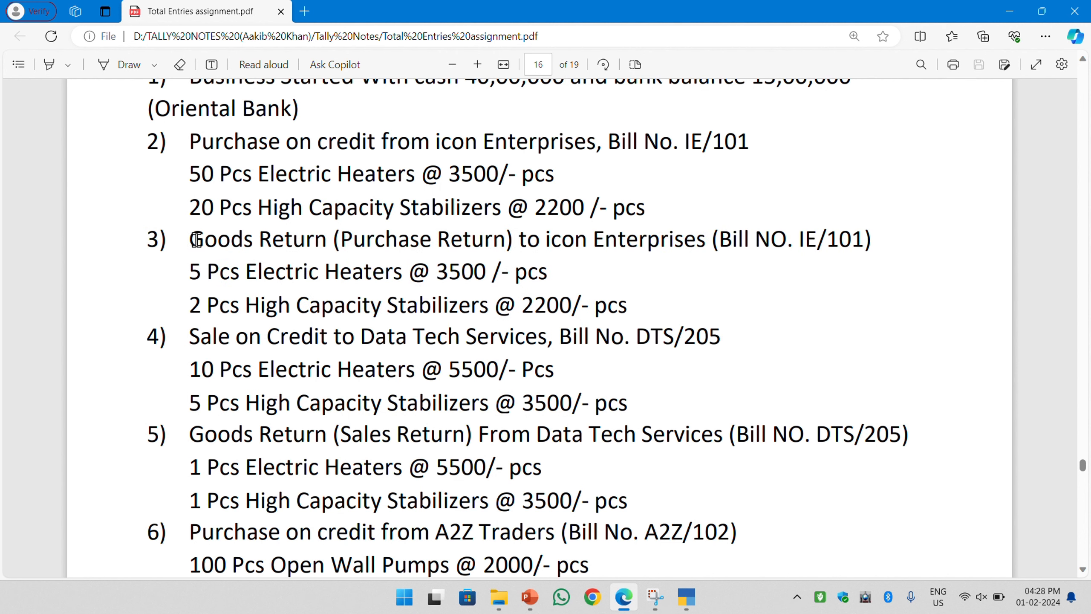
{"action": "left_click_drag", "start_coordinate": [197, 239], "coordinate": [628, 306]}
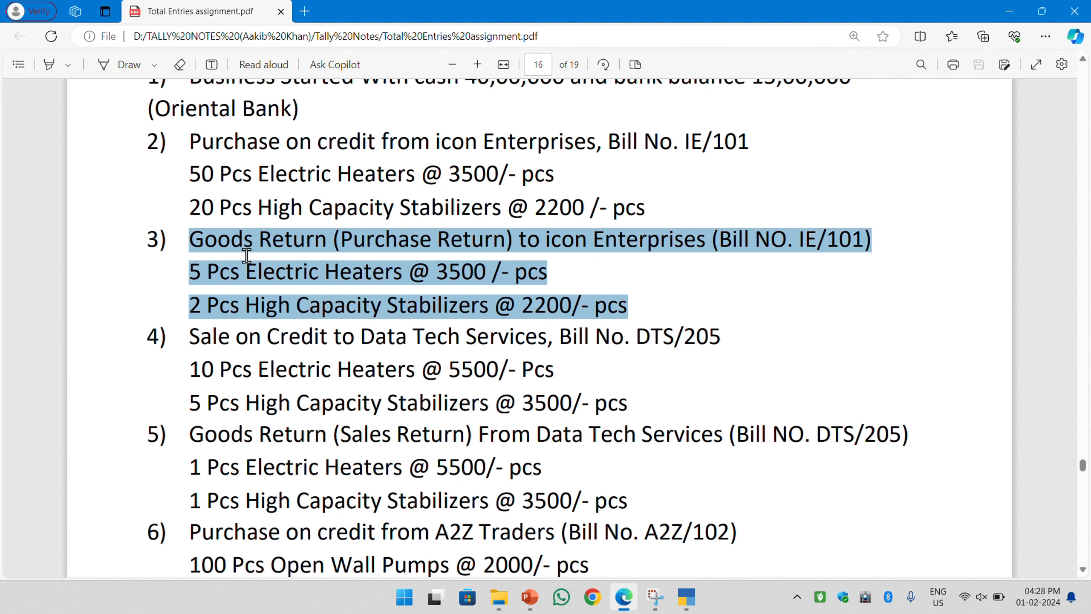
Return to TallyPrime, leave the new purchase voucher and start a Debit Note voucher.
{"action": "key", "text": "alt+Tab"}
{"action": "left_click", "coordinate": [687, 598]}
{"action": "left_click", "coordinate": [456, 342]}
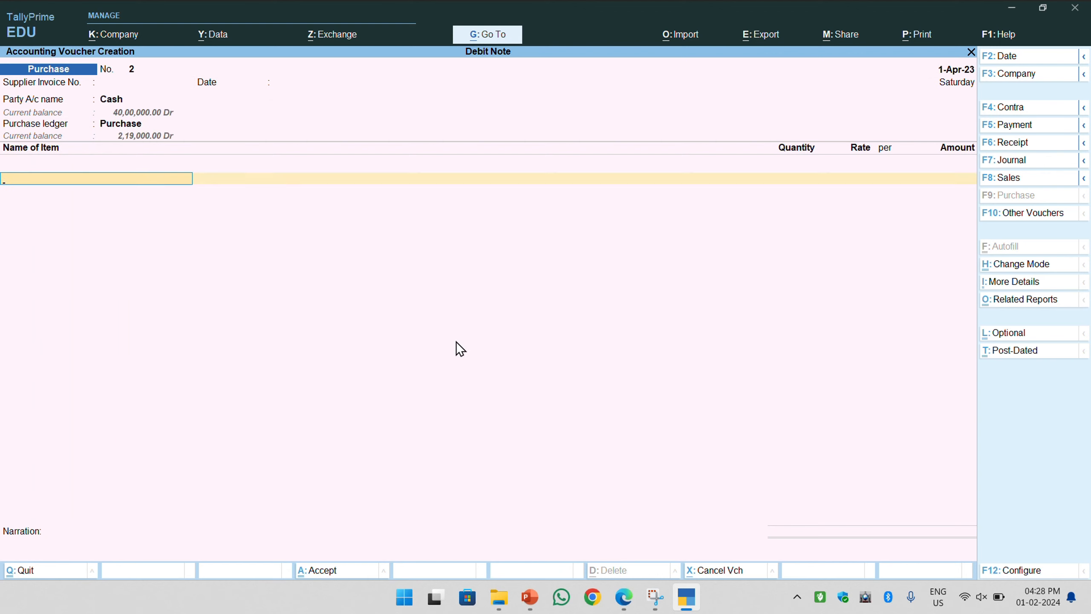
{"action": "key", "text": "Escape"}
{"action": "key", "text": "Return"}
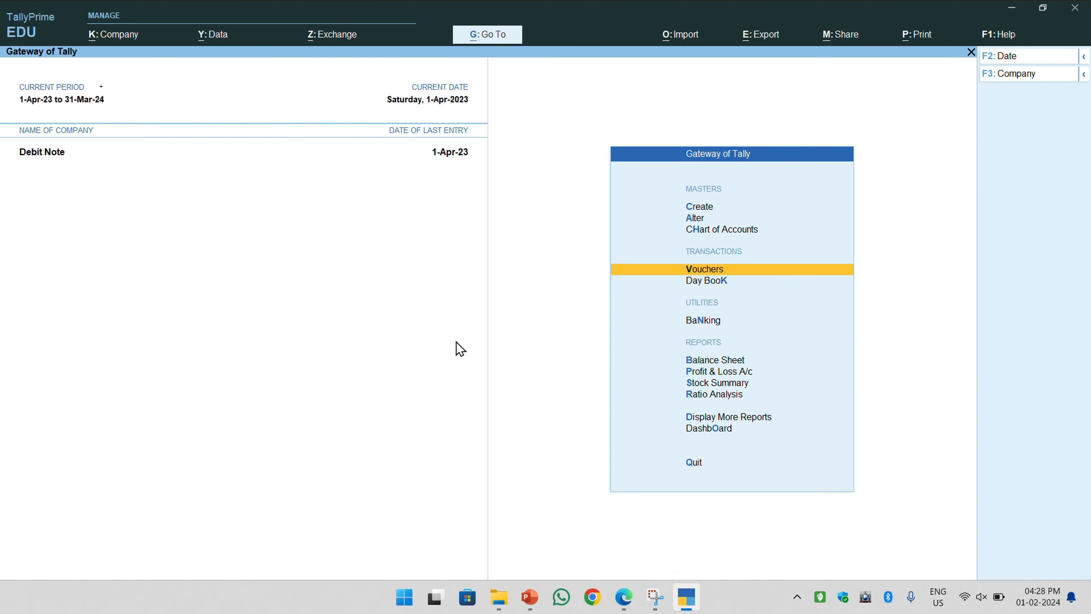
{"action": "key", "text": "Return"}
{"action": "key", "text": "F10"}
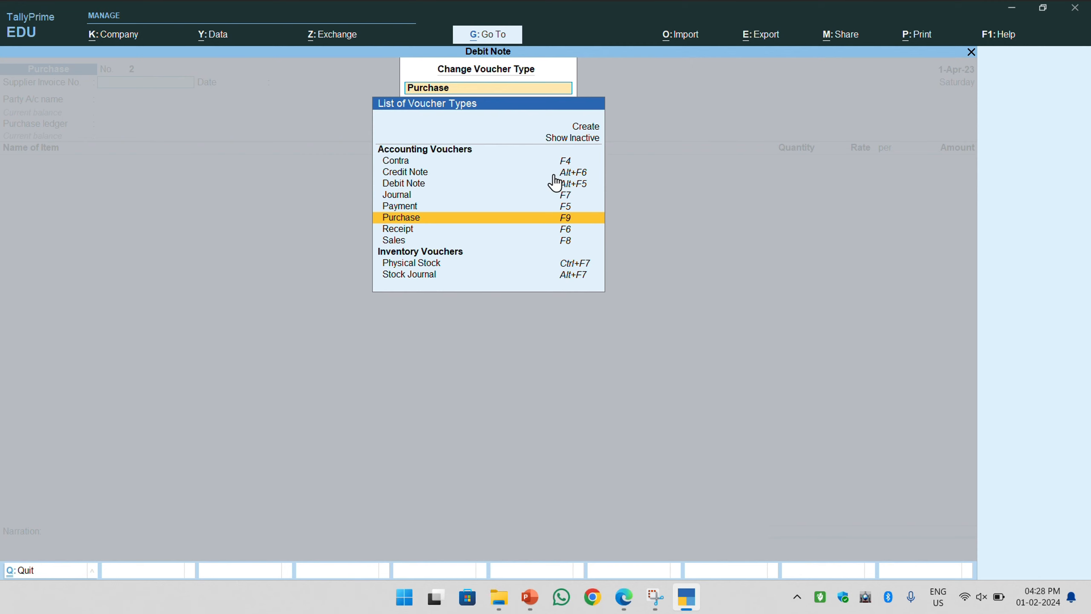
{"action": "left_click", "coordinate": [588, 187]}
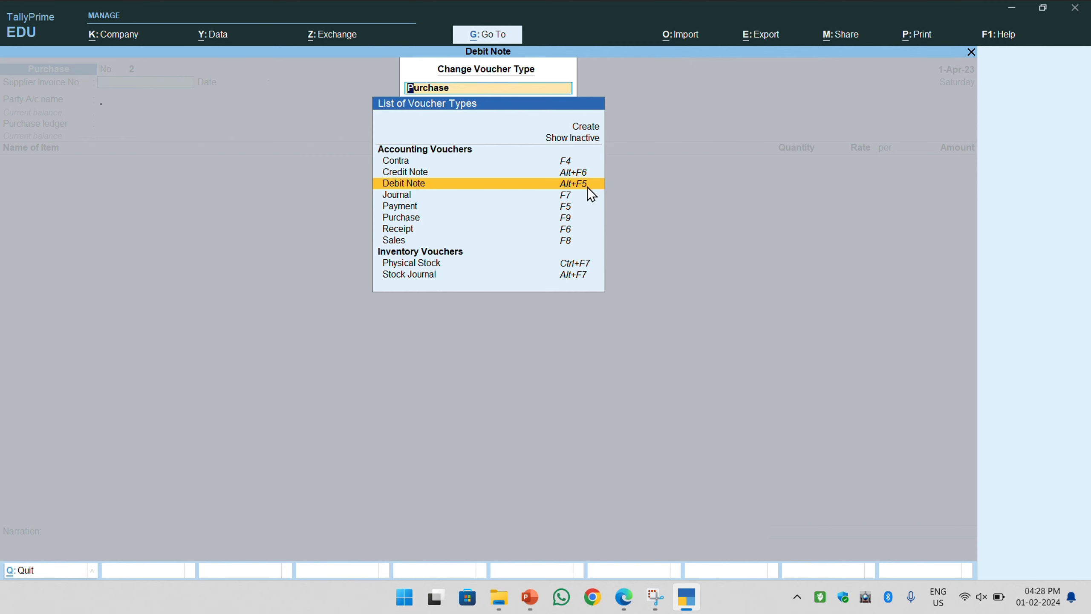
{"action": "key", "text": "Return"}
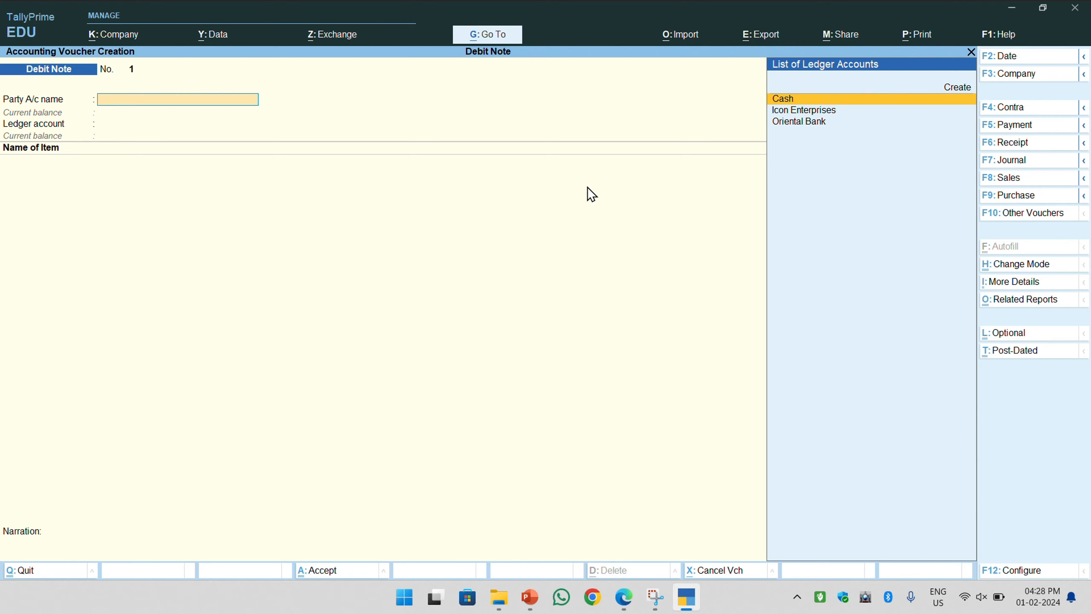
Choose Icon Enterprises as the debit note's party and leave its dispatch and original invoice details blank.
{"action": "key", "text": "Down"}
{"action": "key", "text": "Down"}
{"action": "key", "text": "Up"}
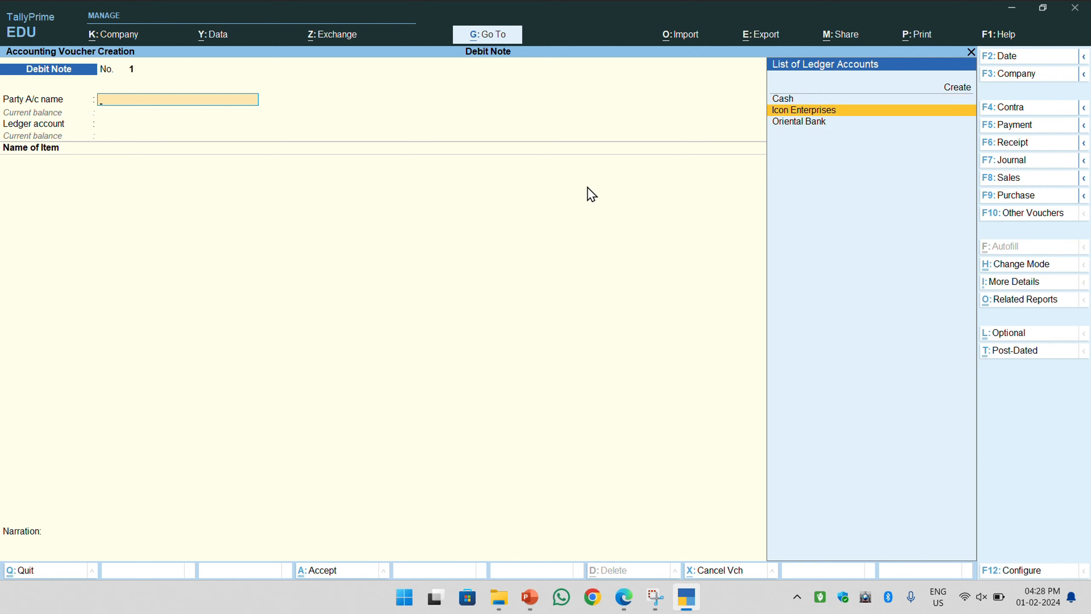
{"action": "key", "text": "Return"}
{"action": "key", "text": "Return"}
{"action": "key", "text": "Return"}
{"action": "key", "text": "Return"}
{"action": "key", "text": "Return"}
{"action": "key", "text": "Return"}
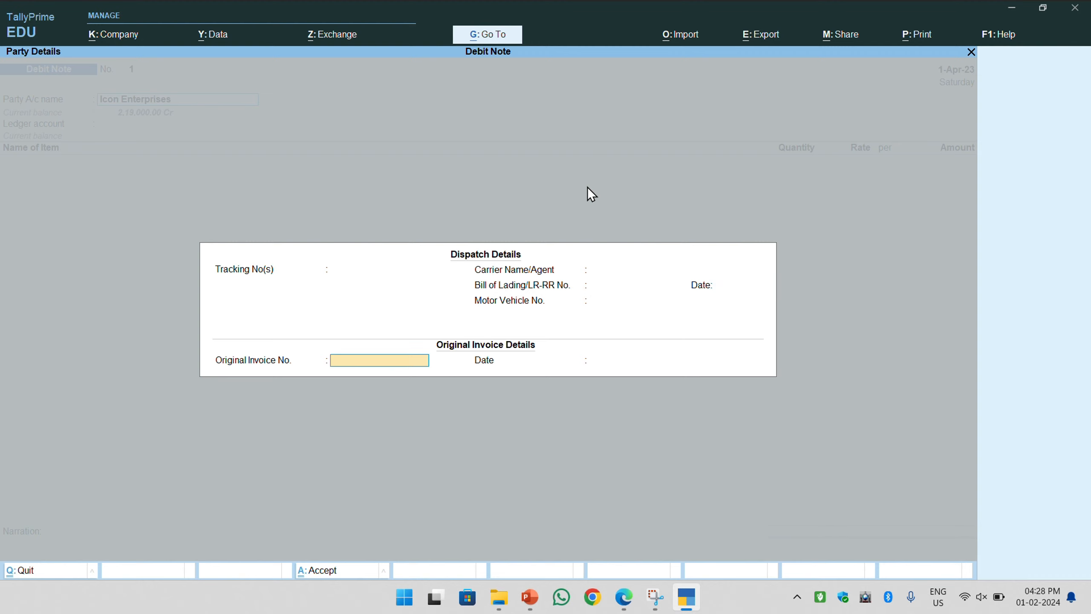
{"action": "key", "text": "Return"}
{"action": "key", "text": "Return"}
{"action": "key", "text": "Return"}
{"action": "key", "text": "Return"}
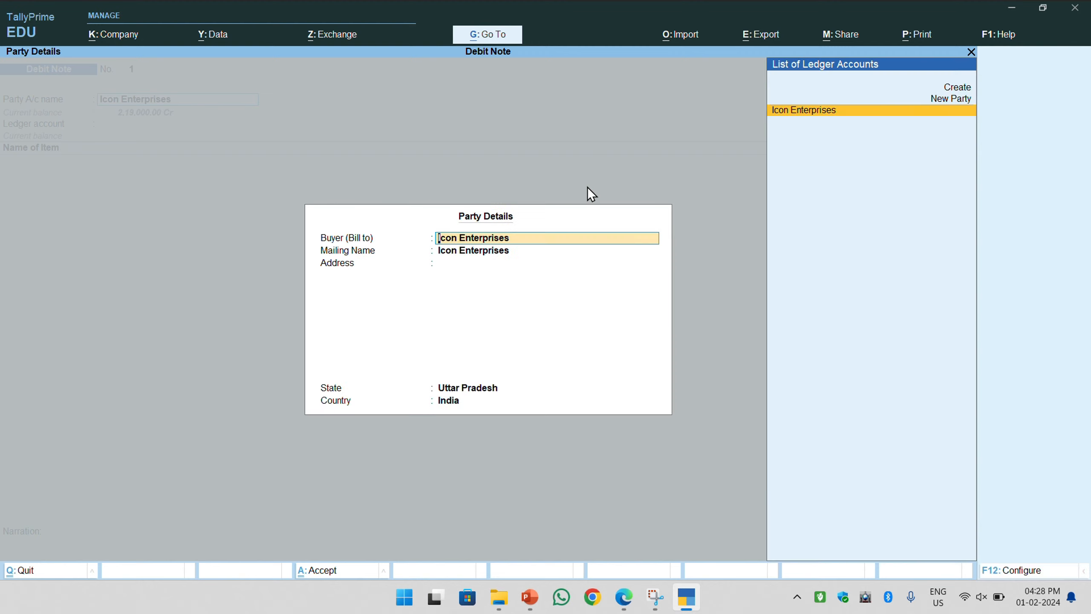
Accept the party details for Icon Enterprises and choose Purchase as the ledger account.
{"action": "key", "text": "Return"}
{"action": "key", "text": "Return"}
{"action": "key", "text": "Return"}
{"action": "key", "text": "Return"}
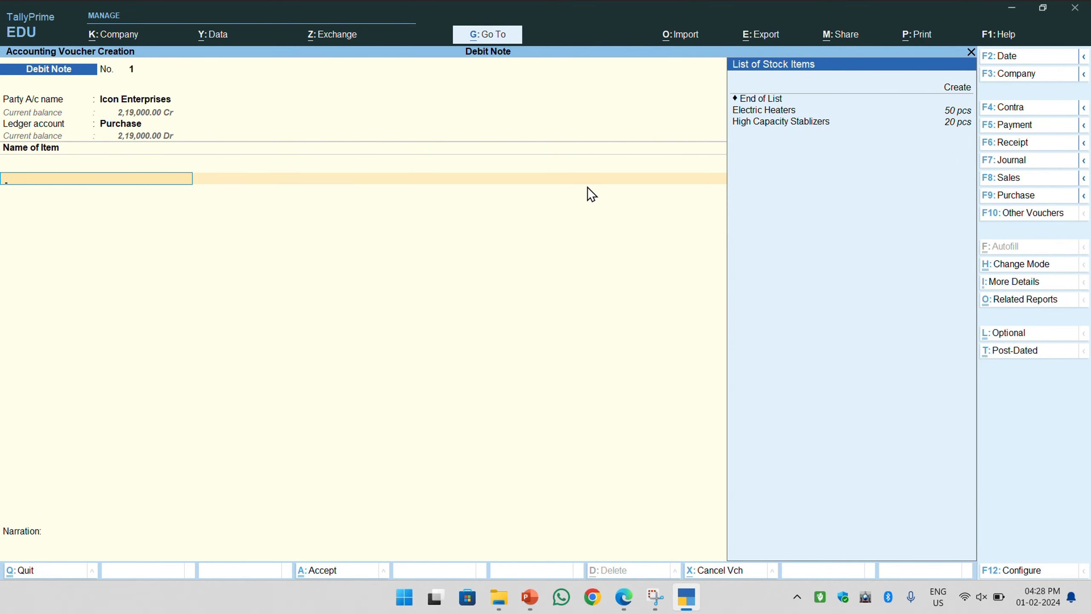
Add Electric Heaters to the debit note with 5 pcs at a rate of 3,500, checking the quantity in the assignment PDF.
{"action": "key", "text": "Down"}
{"action": "key", "text": "Down"}
{"action": "key", "text": "Down"}
{"action": "key", "text": "Return"}
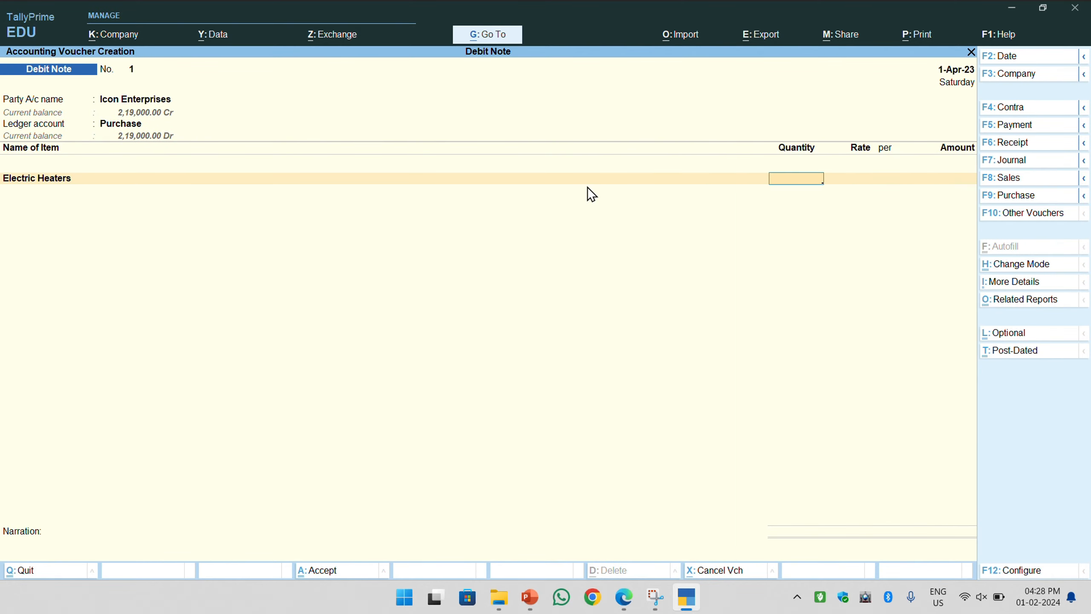
{"action": "key", "text": "alt+Tab"}
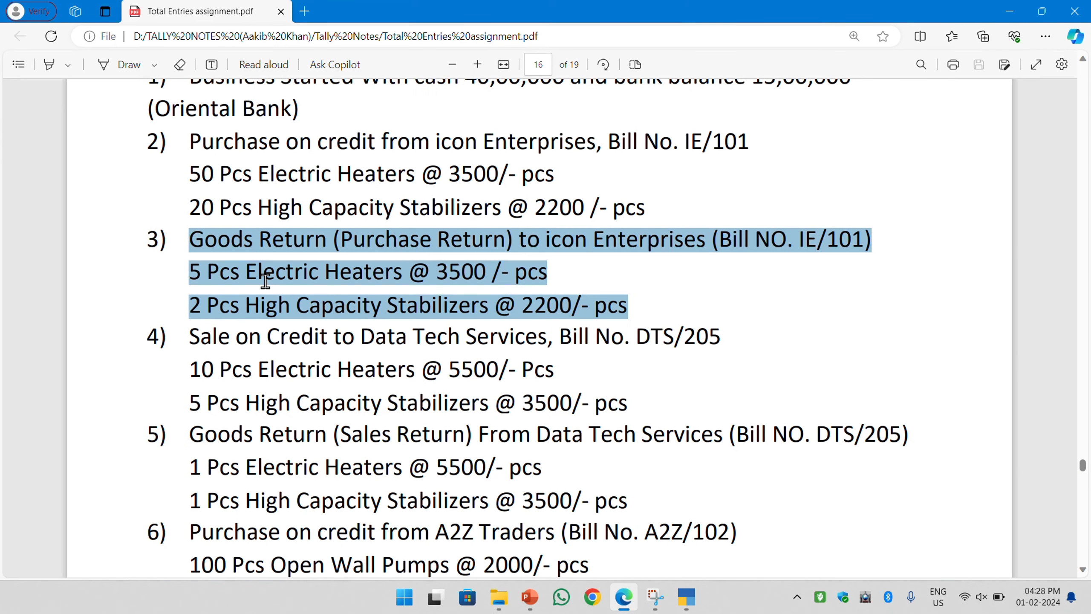
{"action": "key", "text": "alt+Tab"}
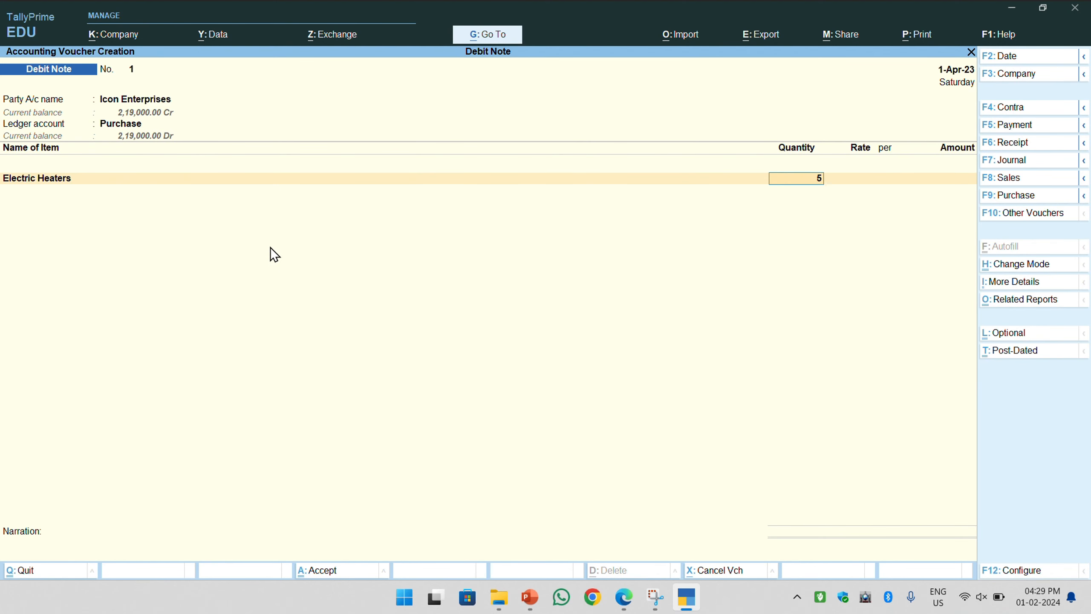
{"action": "key", "text": "Return"}
{"action": "key", "text": "Return"}
{"action": "key", "text": "Return"}
{"action": "key", "text": "Return"}
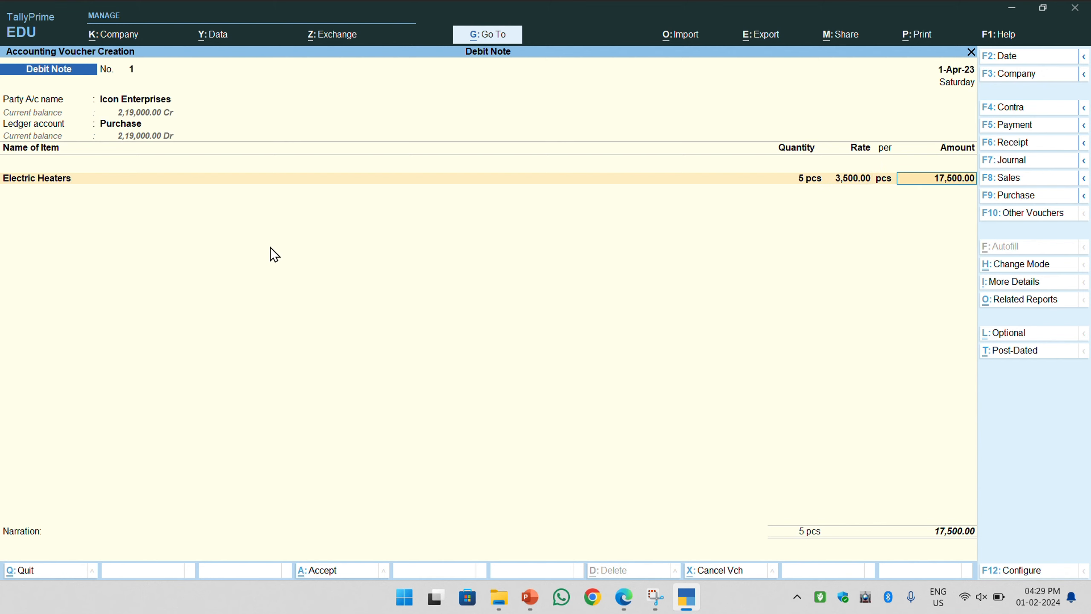
Add High Capacity Stablizers with 2 pcs at a rate of 2,200 as in the assignment PDF, and end the item list.
{"action": "key", "text": "alt+Tab"}
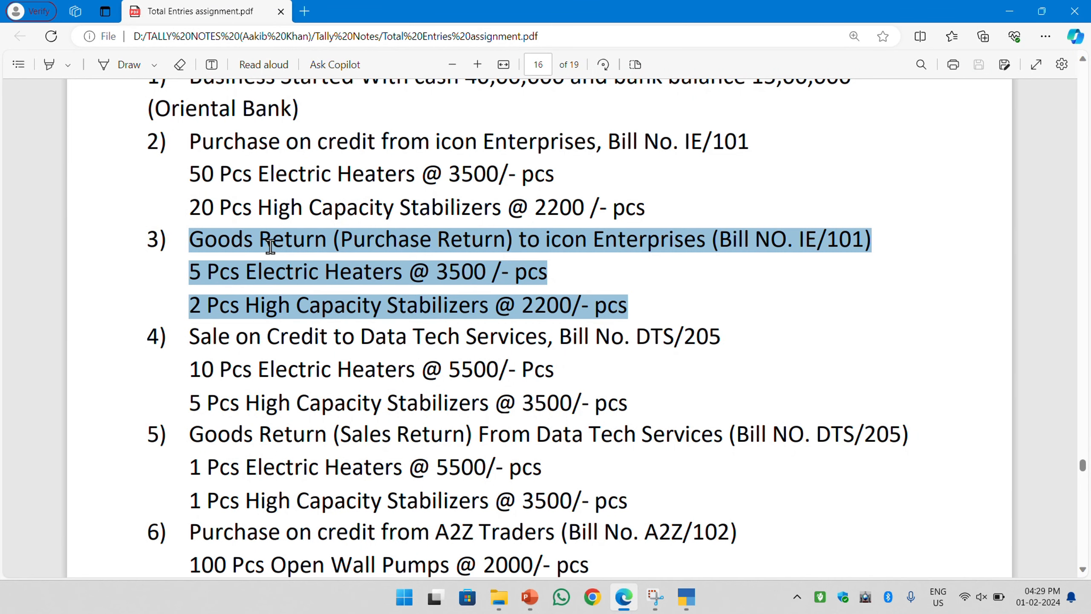
{"action": "key", "text": "alt+Tab"}
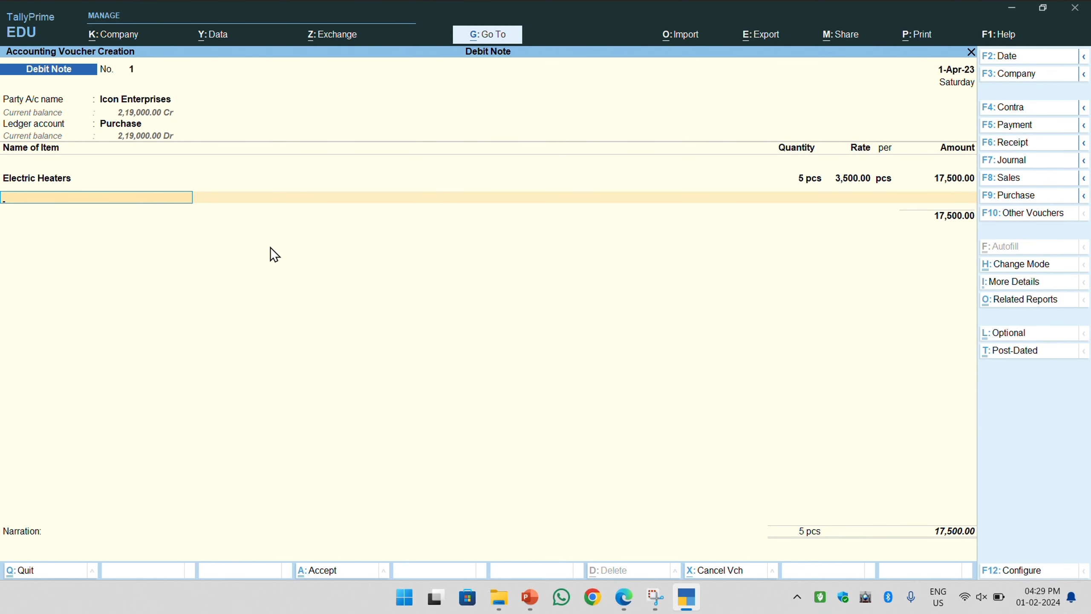
{"action": "key", "text": "Down"}
{"action": "key", "text": "Down"}
{"action": "key", "text": "Down"}
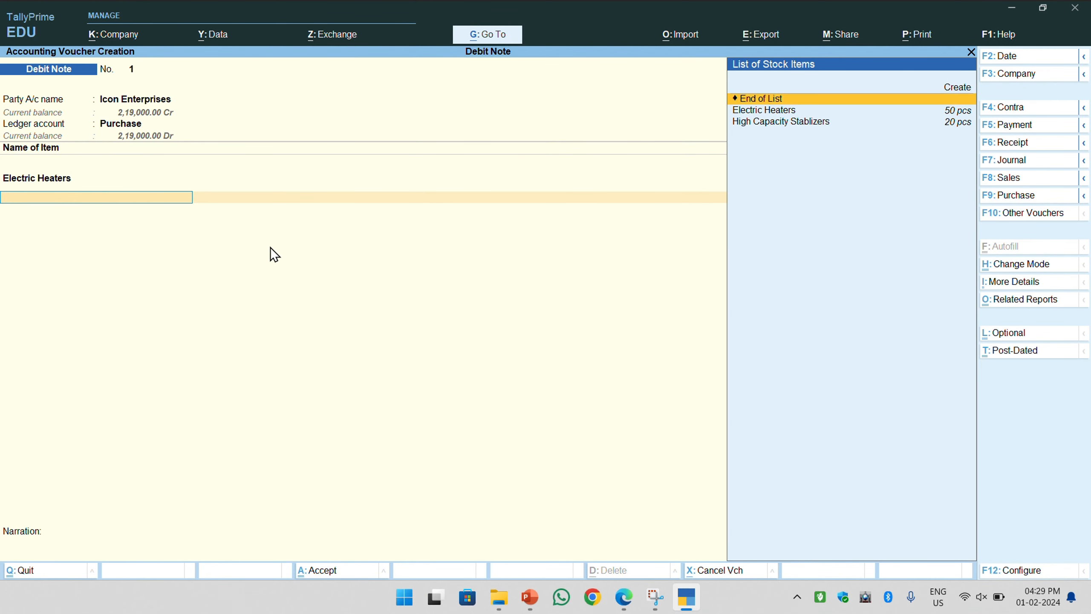
{"action": "key", "text": "Return"}
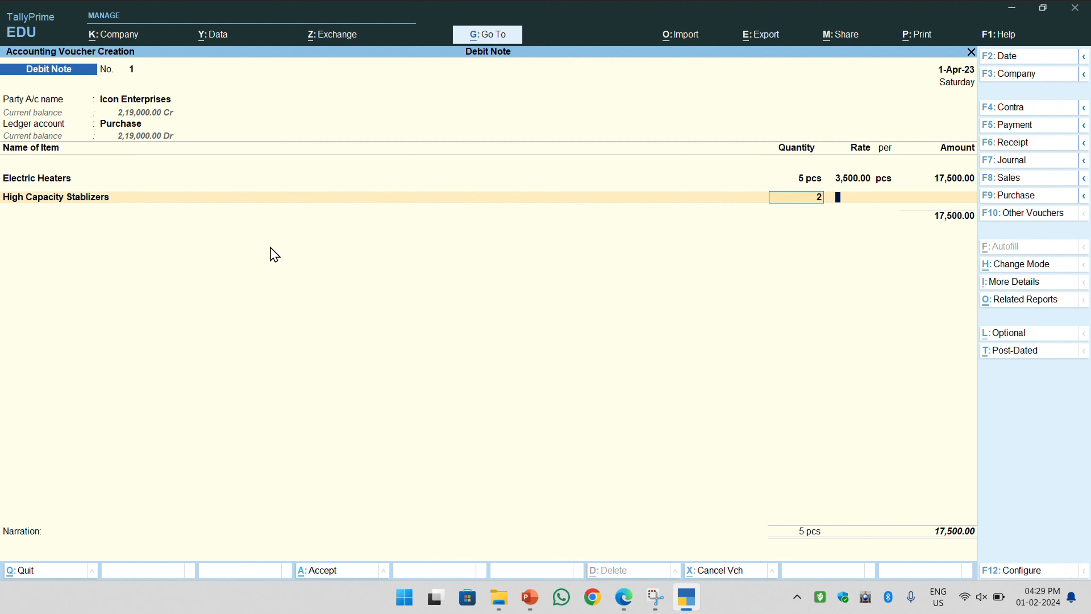
{"action": "type", "text": "2"}
{"action": "key", "text": "Return"}
{"action": "key", "text": "Return"}
{"action": "key", "text": "Return"}
{"action": "key", "text": "Return"}
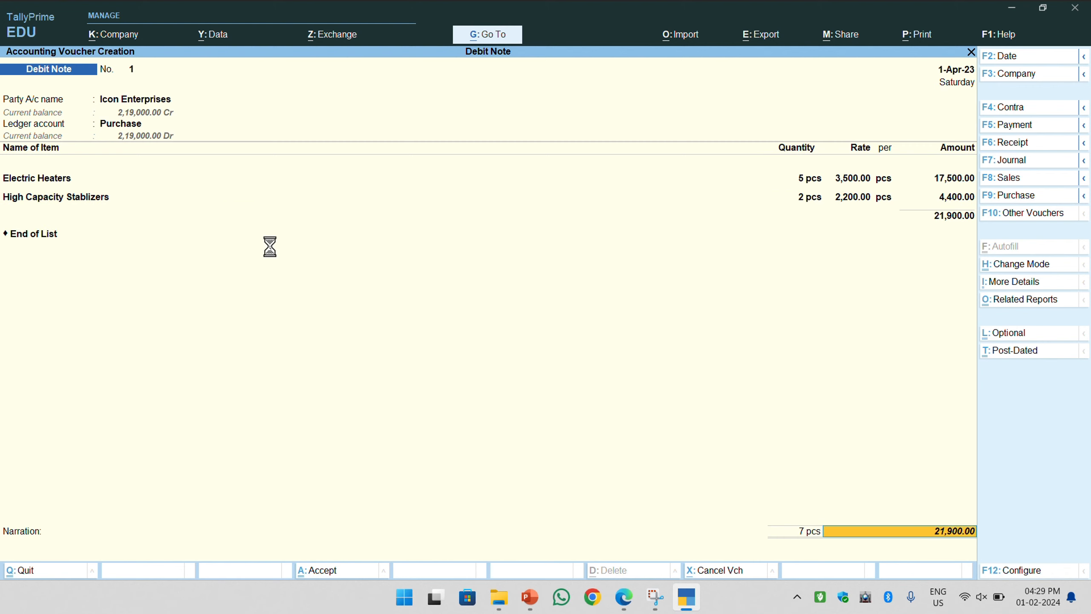
Check the bill number in the assignment PDF, allocate the return as Agst Ref ie/101 and accept the debit note.
{"action": "key", "text": "alt+Tab"}
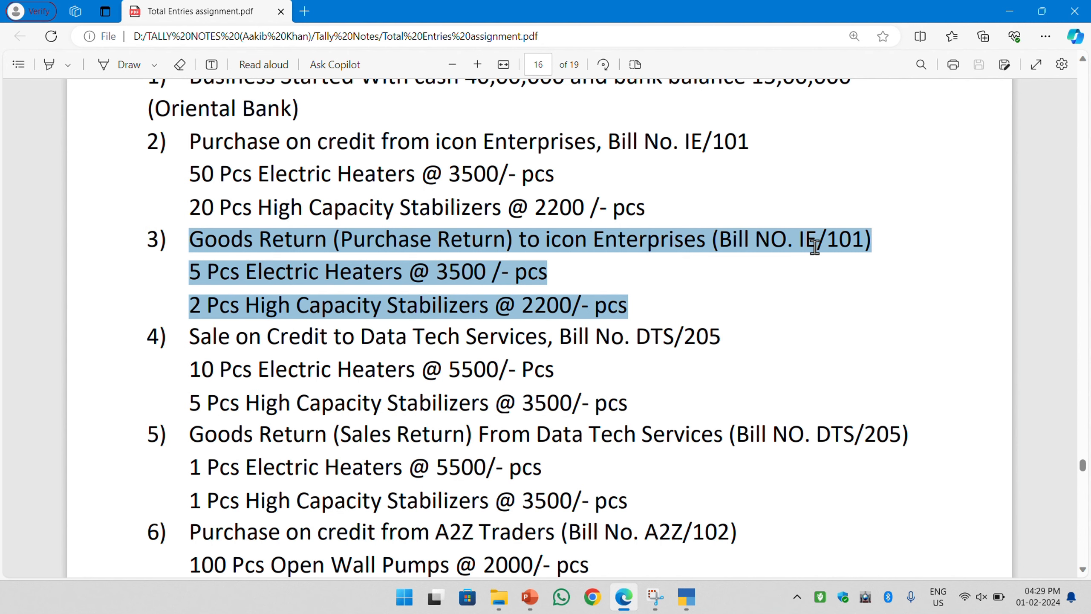
{"action": "key", "text": "alt+Tab"}
{"action": "key", "text": "Return"}
{"action": "key", "text": "Return"}
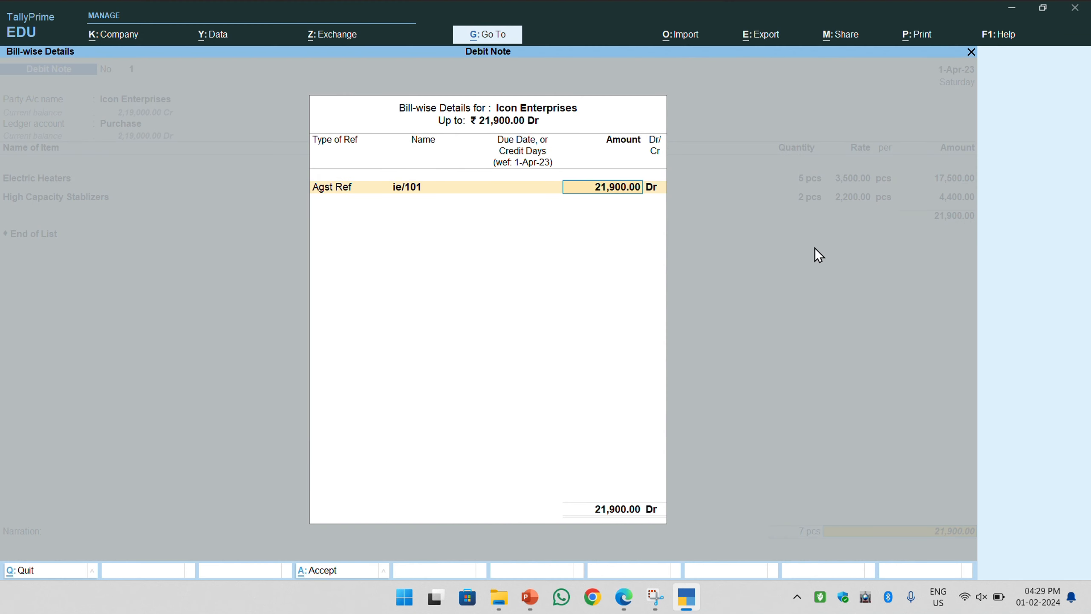
{"action": "key", "text": "Return"}
{"action": "key", "text": "Return"}
{"action": "key", "text": "Return"}
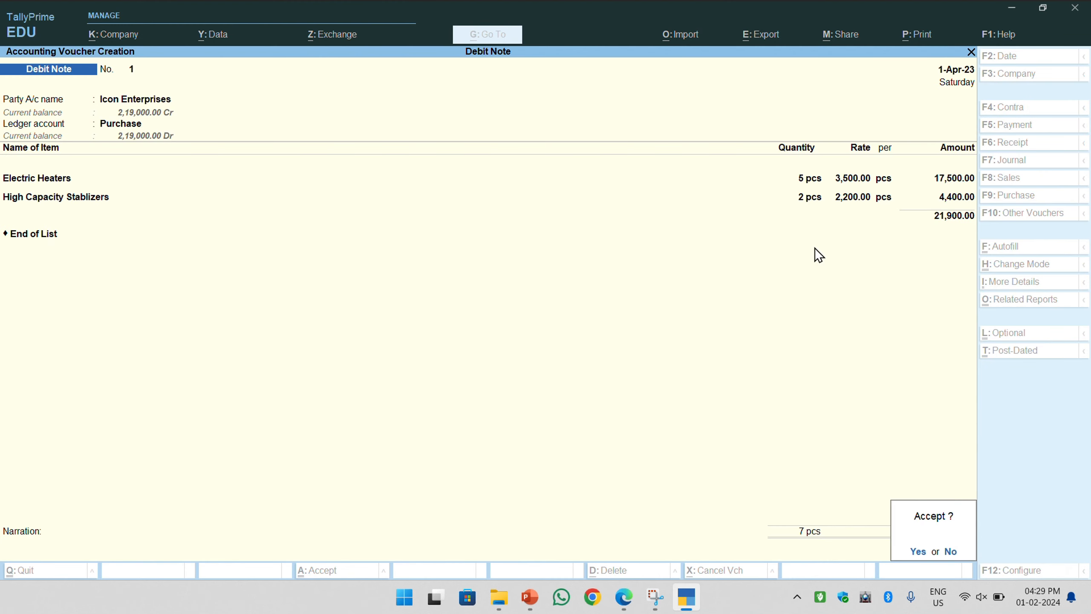
Review the credit purchase, the purchase return and the sale to Data Tech Services in the assignment PDF, then return to TallyPrime.
{"action": "key", "text": "alt+Tab"}
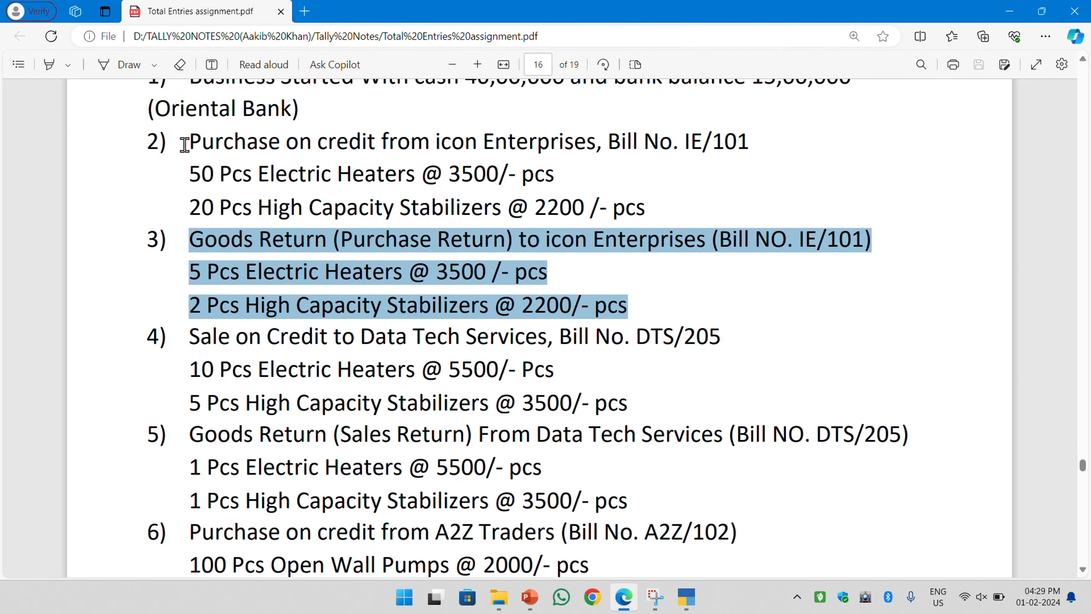
{"action": "left_click_drag", "start_coordinate": [190, 142], "coordinate": [648, 206]}
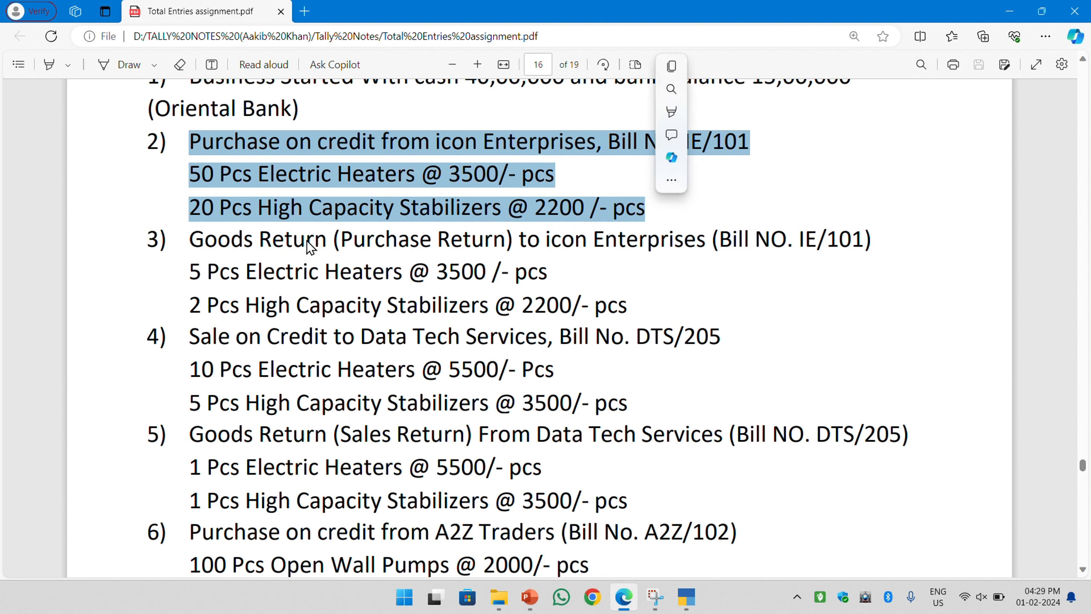
{"action": "left_click_drag", "start_coordinate": [190, 240], "coordinate": [711, 356]}
{"action": "left_click", "coordinate": [401, 384]}
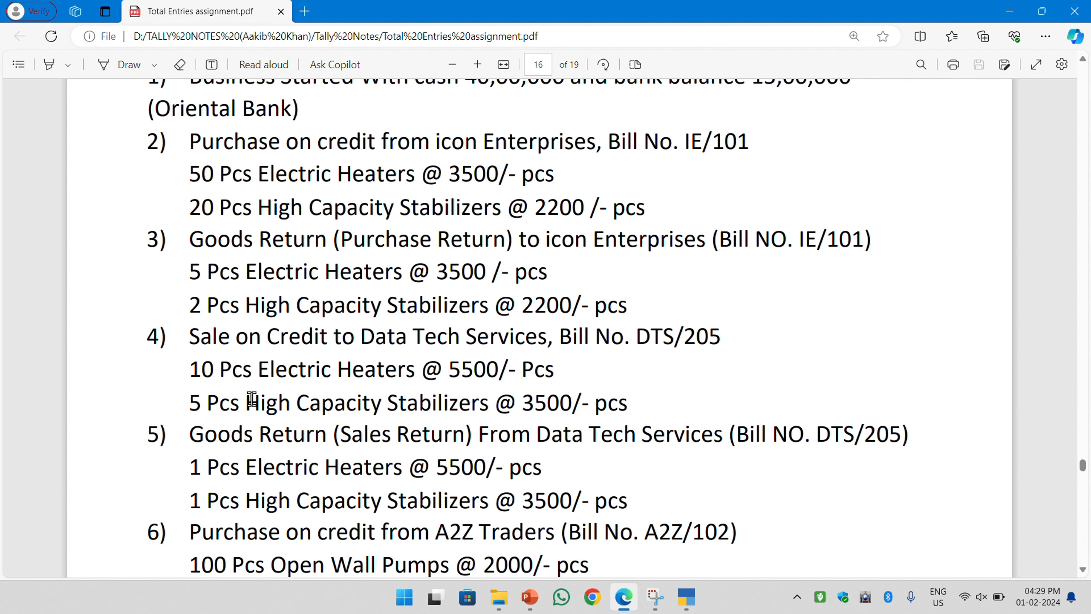
{"action": "scroll", "coordinate": [214, 372], "scroll_direction": "down", "scroll_amount": 2}
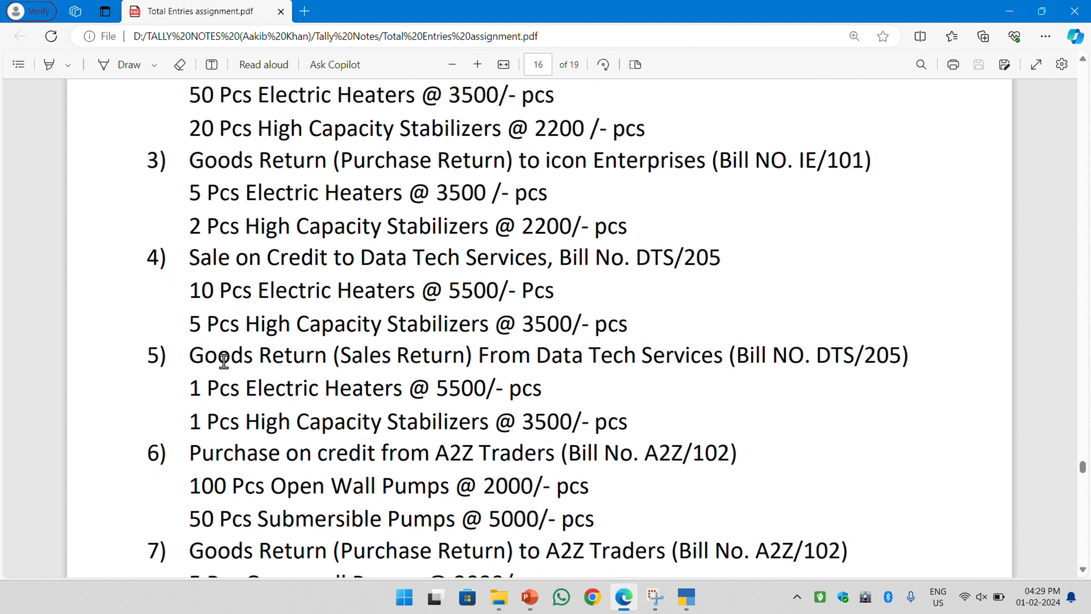
{"action": "key", "text": "alt+Tab"}
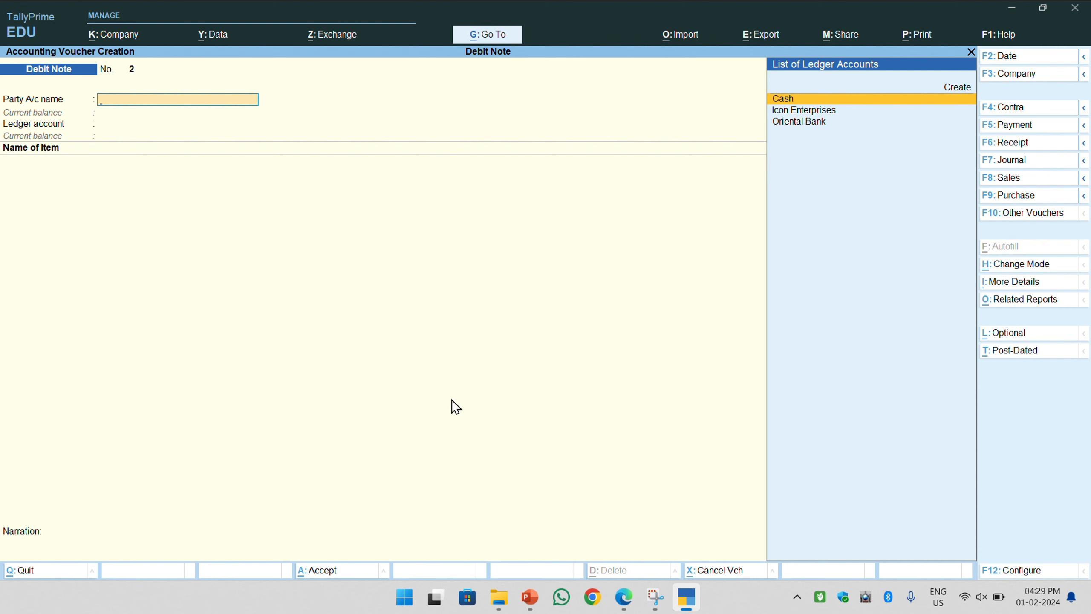
Start a Sales voucher and enter reference number DTS/205, checking the bill number in the assignment PDF.
{"action": "key", "text": "F8"}
{"action": "key", "text": "alt+Tab"}
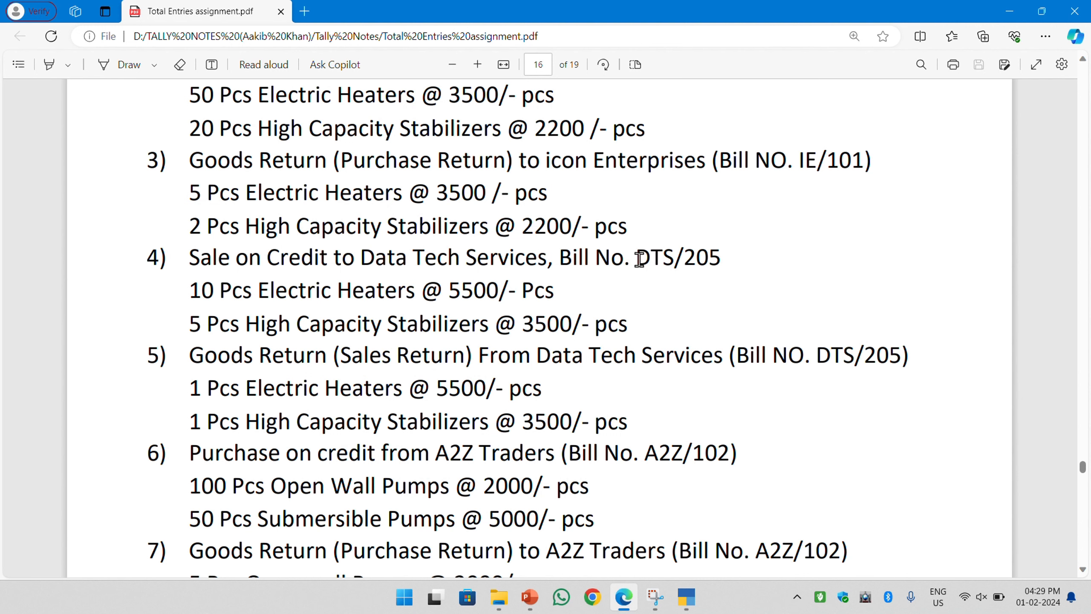
{"action": "mouse_move", "coordinate": [638, 258]}
{"action": "left_mouse_down"}
{"action": "mouse_move", "coordinate": [731, 261]}
{"action": "mouse_move", "coordinate": [626, 255]}
{"action": "left_mouse_up"}
{"action": "key", "text": "alt+Tab"}
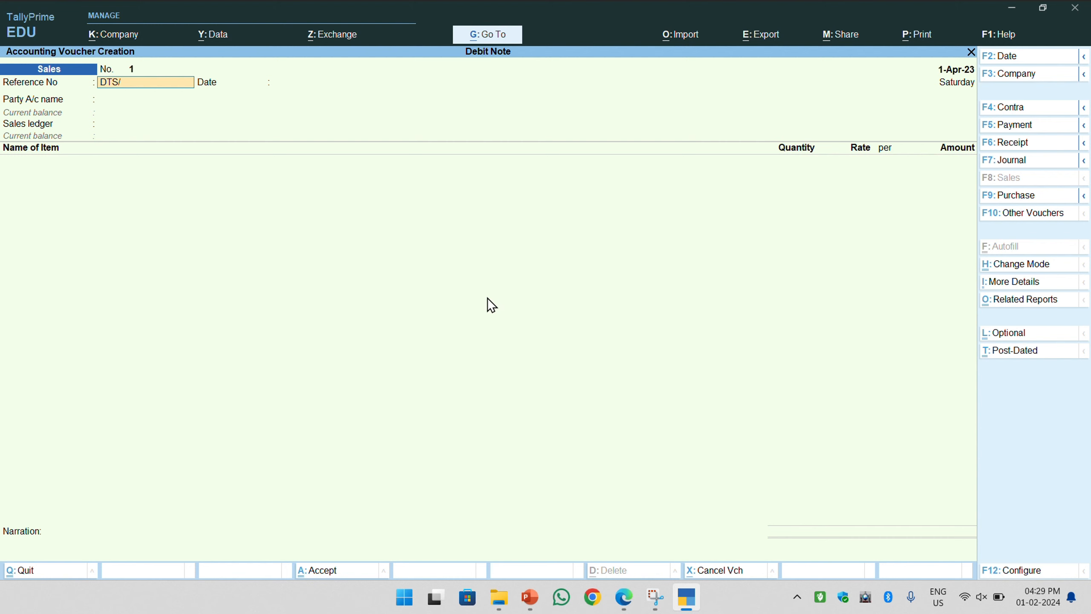
{"action": "key", "text": "Return"}
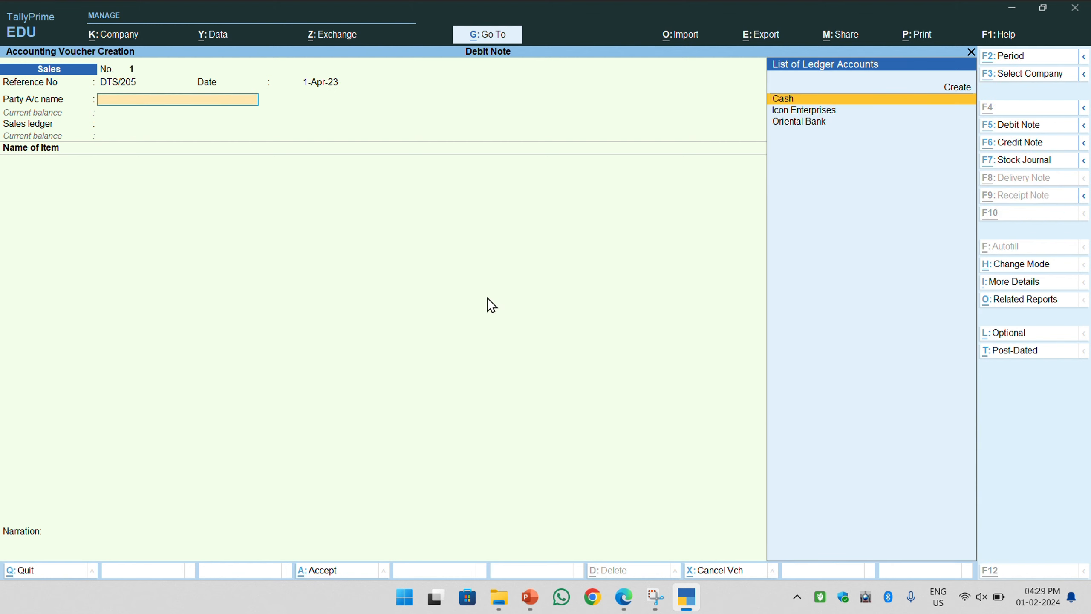
Create the party ledger DATA TECH SERVICES under Sundry Debtors, as named in the assignment PDF, and accept its dispatch and party details.
{"action": "key", "text": "alt+Tab"}
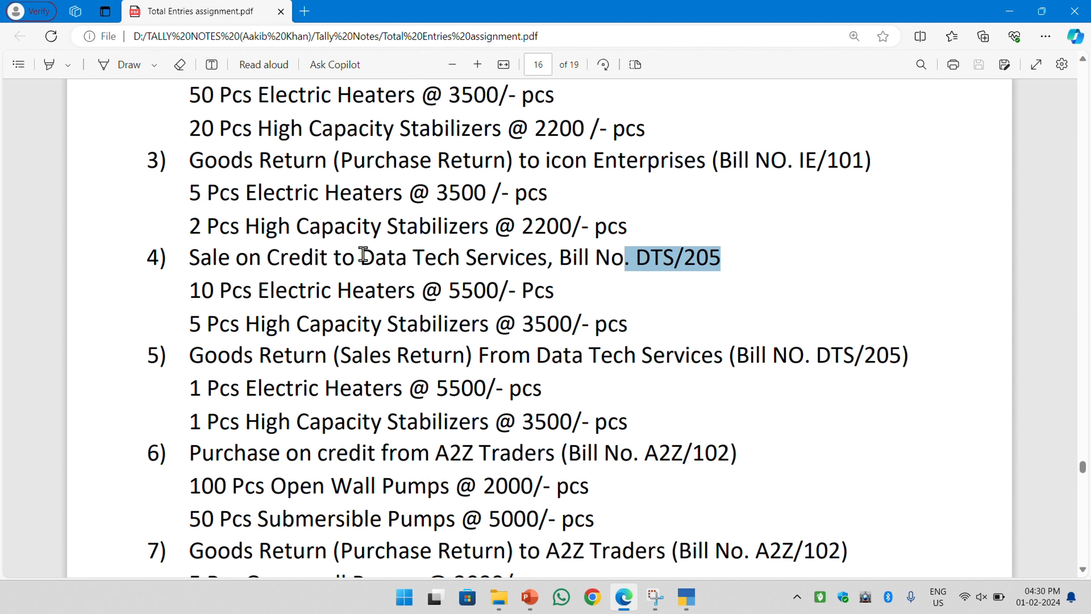
{"action": "left_click_drag", "start_coordinate": [361, 257], "coordinate": [554, 255]}
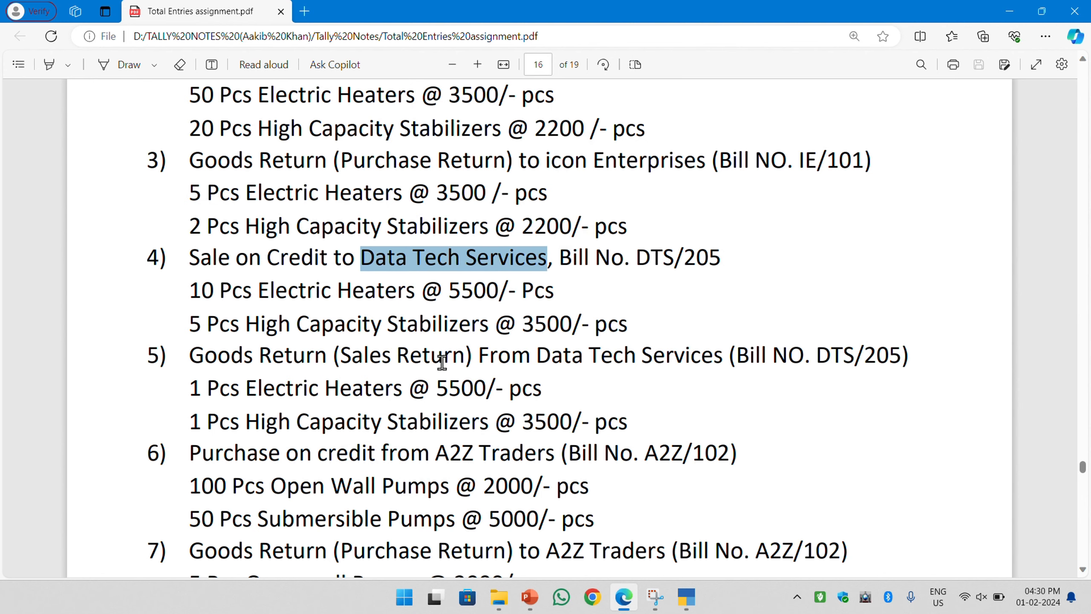
{"action": "key", "text": "alt+Tab"}
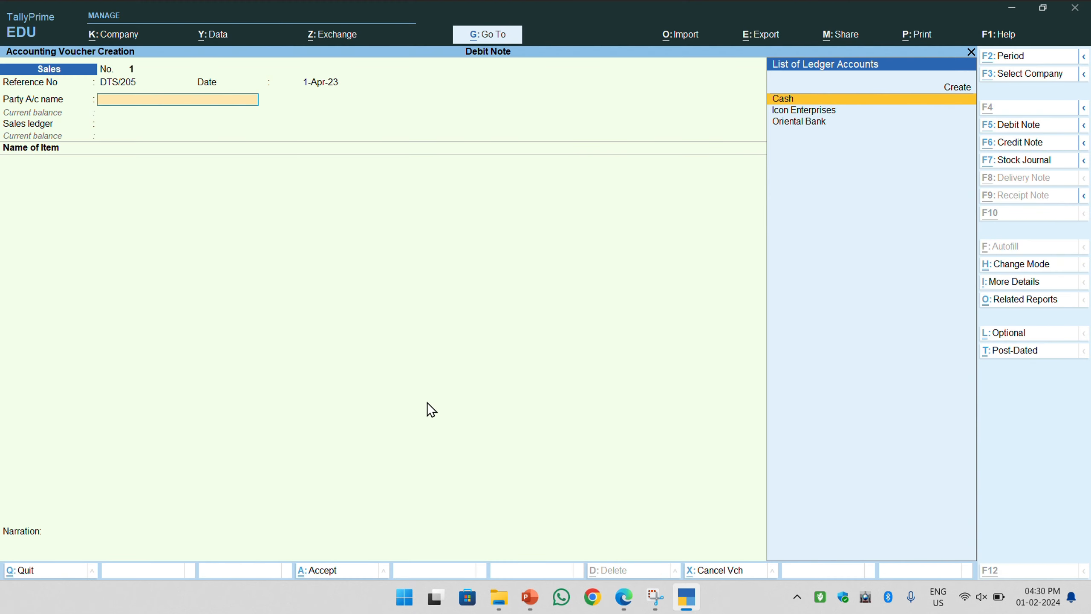
{"action": "key", "text": "alt+c"}
{"action": "type", "text": "DATA TECH SE"}
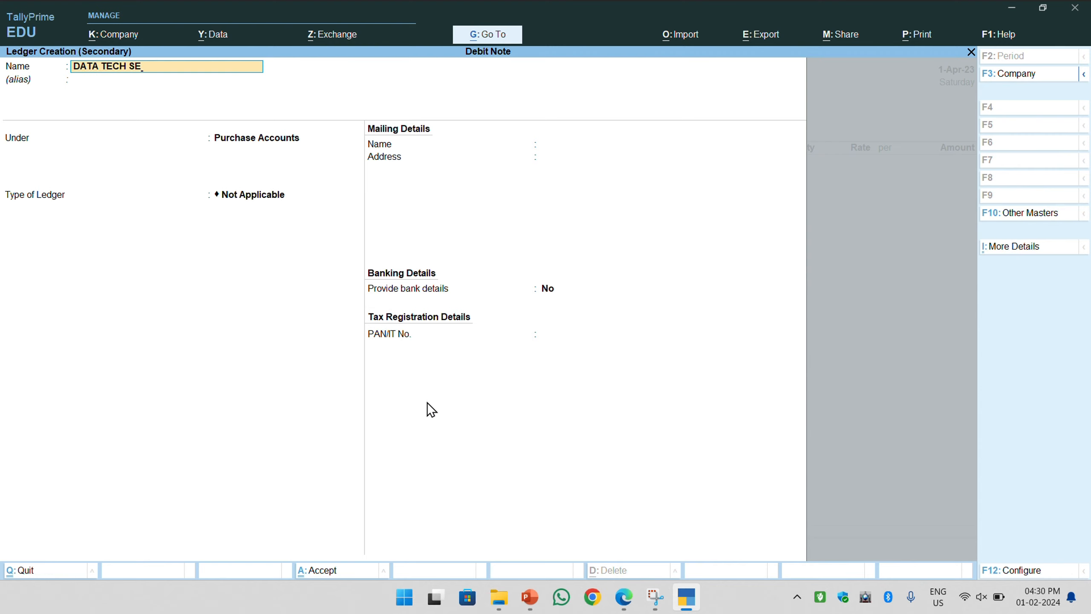
{"action": "type", "text": "RVICES"}
{"action": "key", "text": "Return"}
{"action": "key", "text": "Return"}
{"action": "type", "text": "SUN"}
{"action": "key", "text": "Down"}
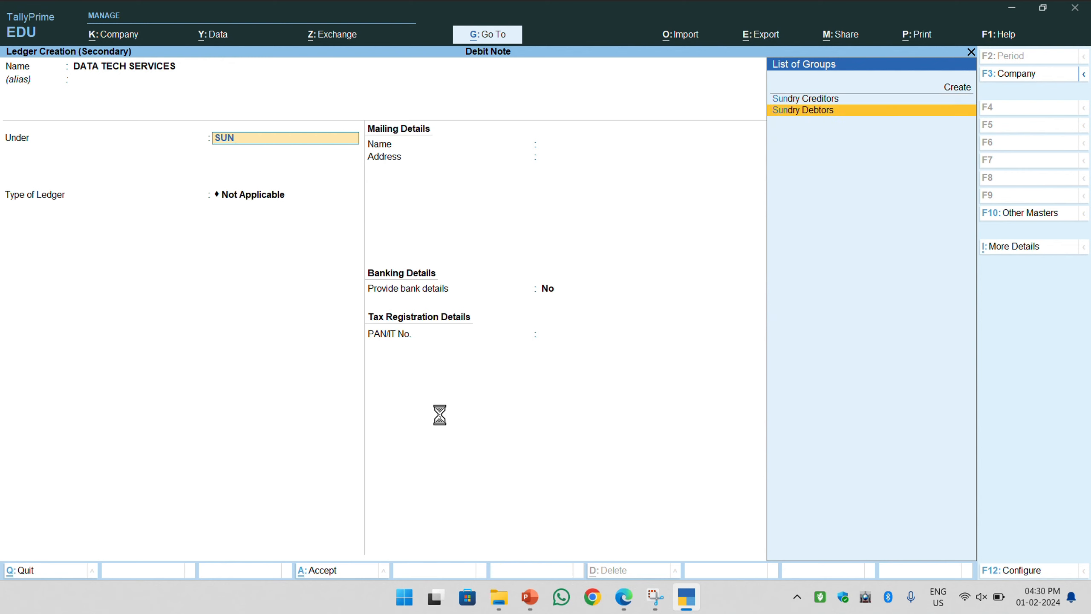
{"action": "key", "text": "Return"}
{"action": "key", "text": "ctrl+a"}
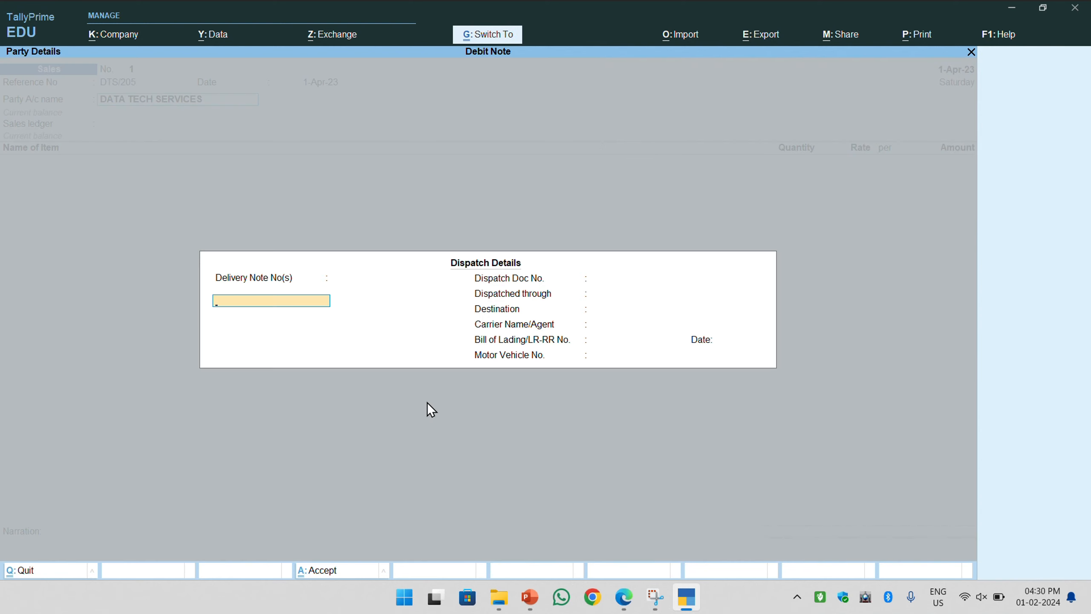
{"action": "key", "text": "ctrl+a"}
{"action": "key", "text": "ctrl+a"}
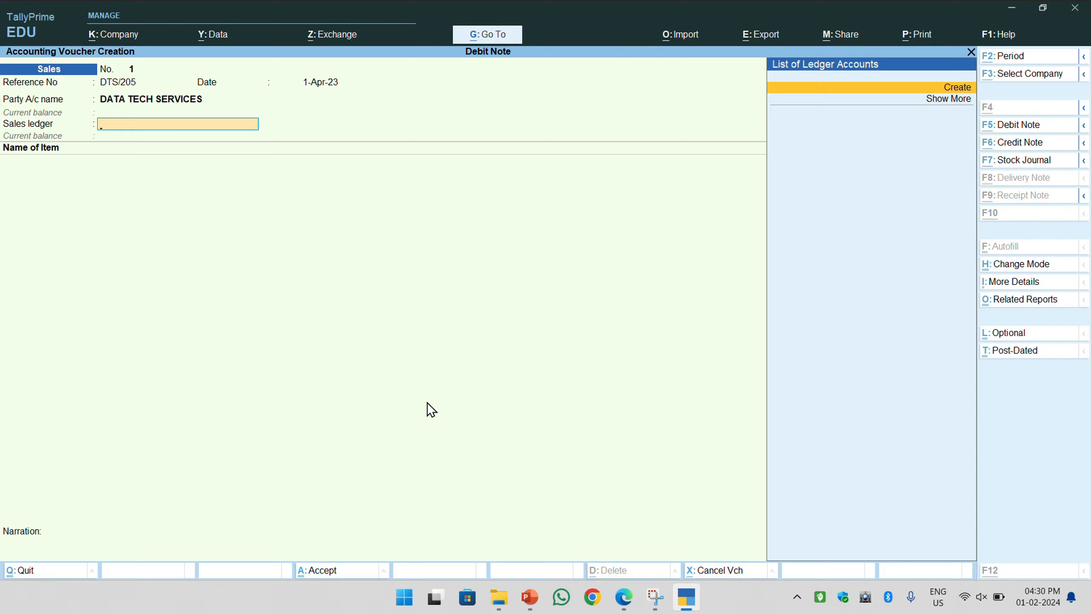
Check the first sale item in the assignment PDF and create the sales ledger SALES under Sales Accounts.
{"action": "key", "text": "alt+Tab"}
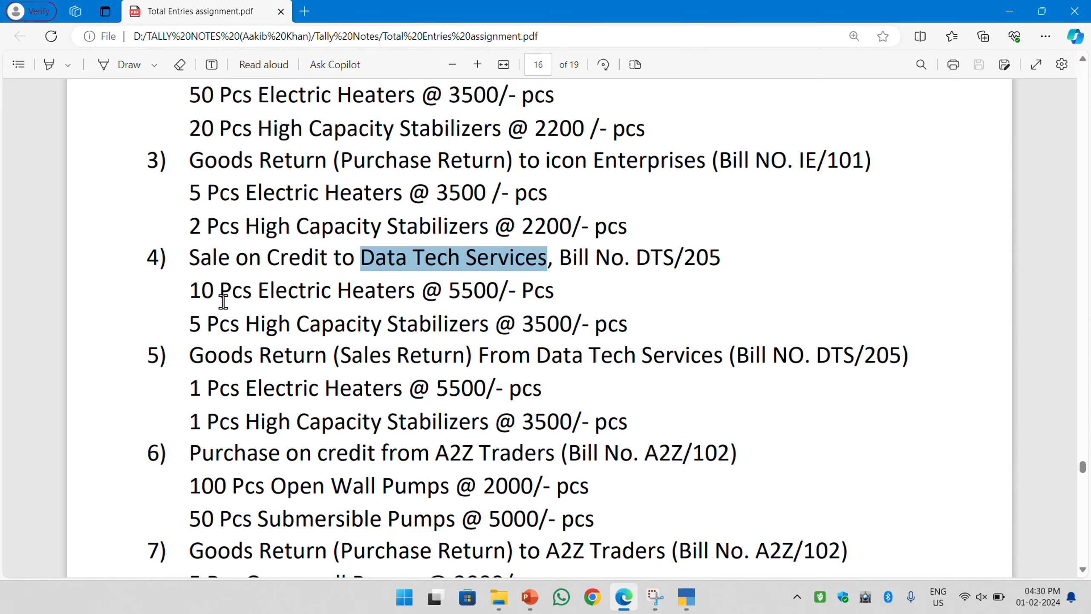
{"action": "left_click_drag", "start_coordinate": [192, 290], "coordinate": [559, 293]}
{"action": "key", "text": "alt+Tab"}
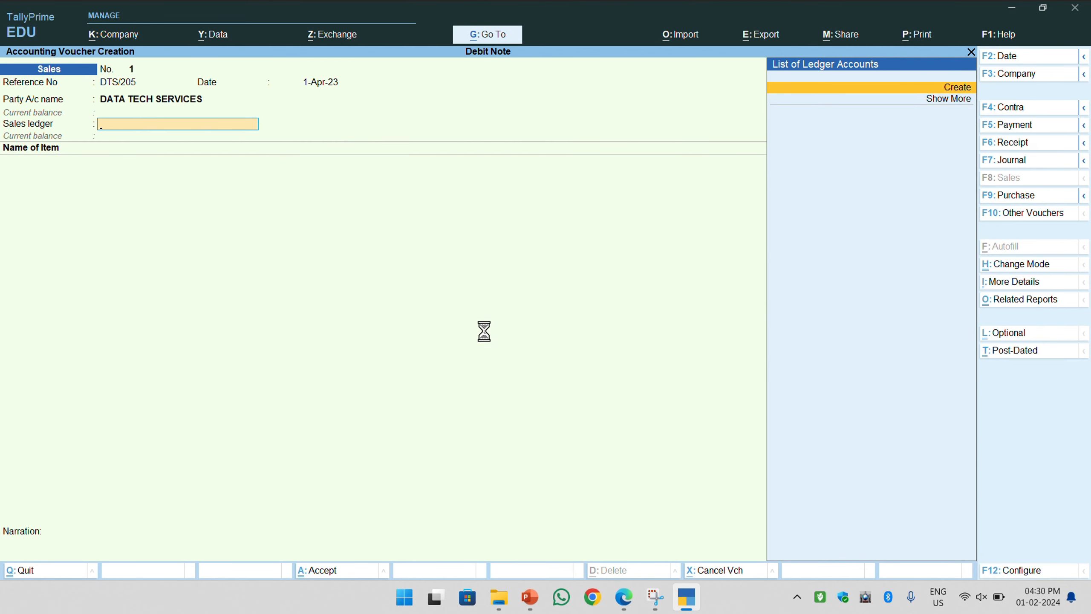
{"action": "key", "text": "Return"}
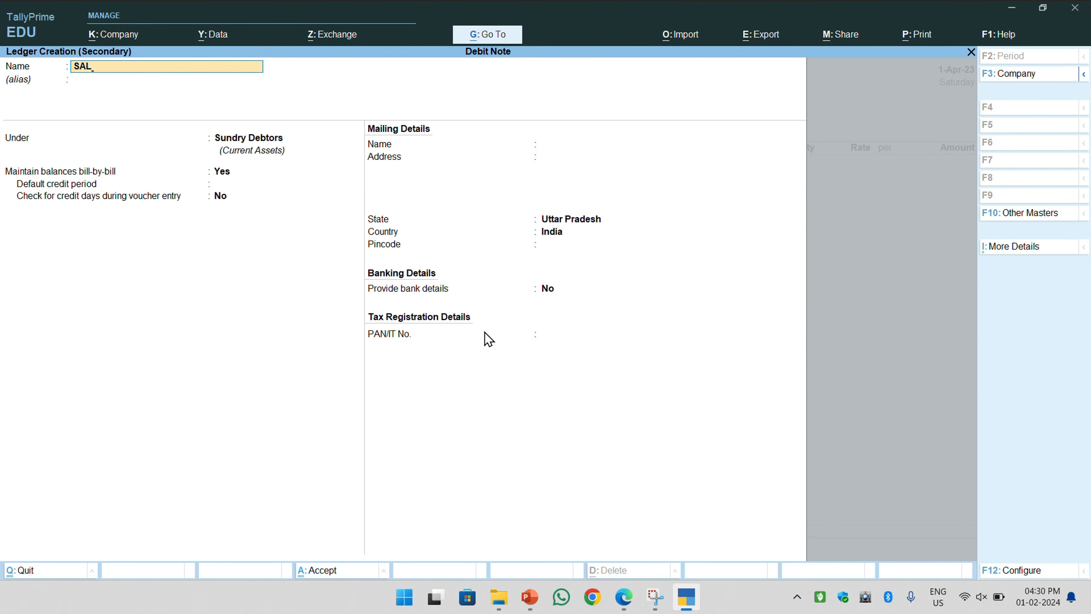
{"action": "key", "text": "Return"}
{"action": "key", "text": "Return"}
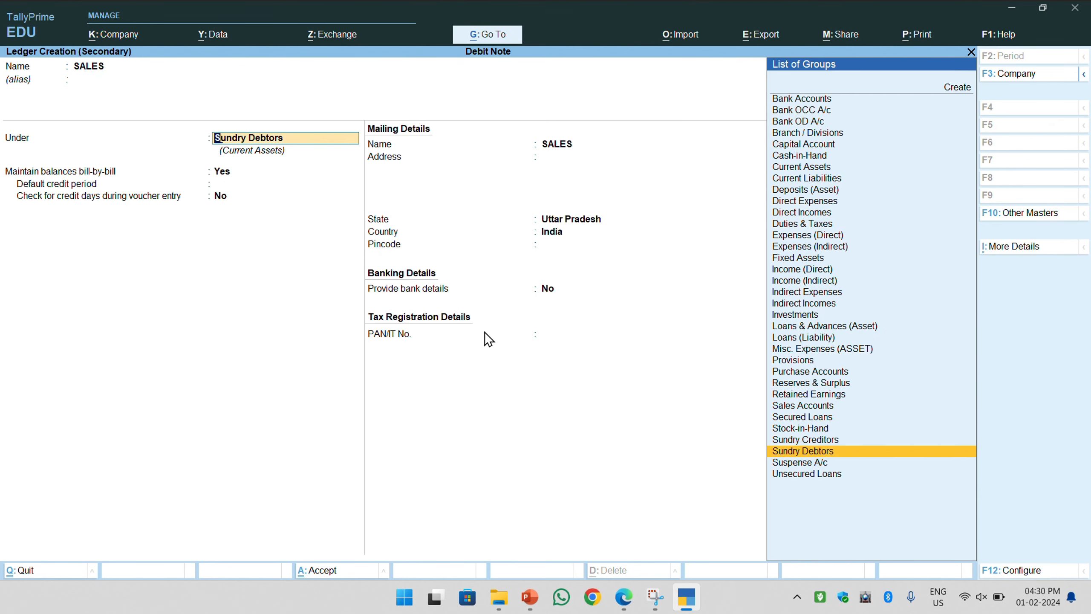
{"action": "type", "text": "Sales Accounts"}
{"action": "key", "text": "Return"}
{"action": "key", "text": "ctrl+a"}
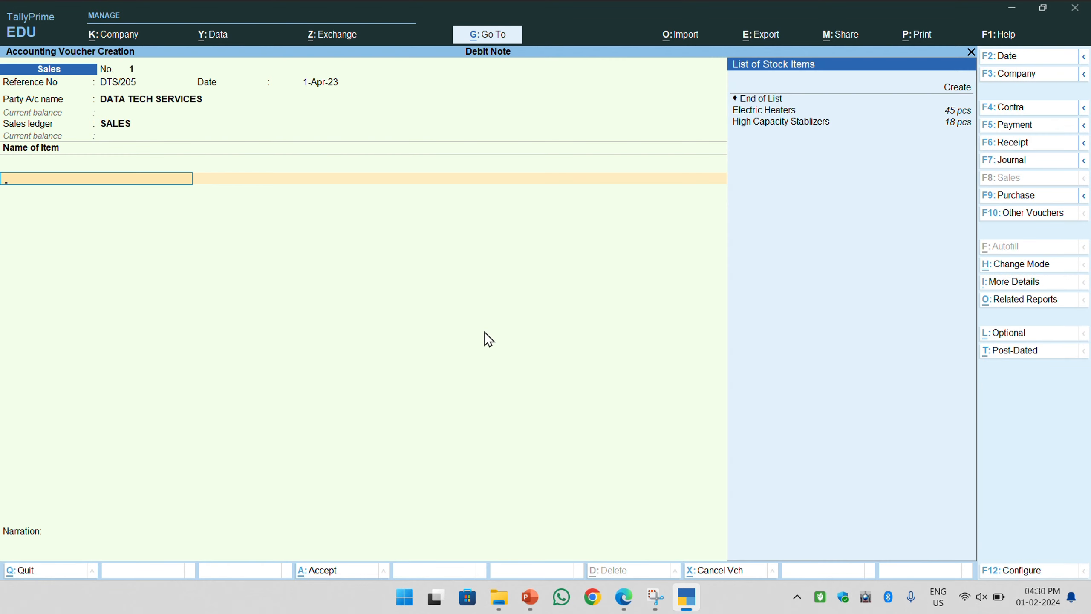
Add Electric Heaters to the sales voucher with 10 pcs at a rate of 5,500, as in the assignment PDF.
{"action": "key", "text": "Down"}
{"action": "key", "text": "Down"}
{"action": "key", "text": "Return"}
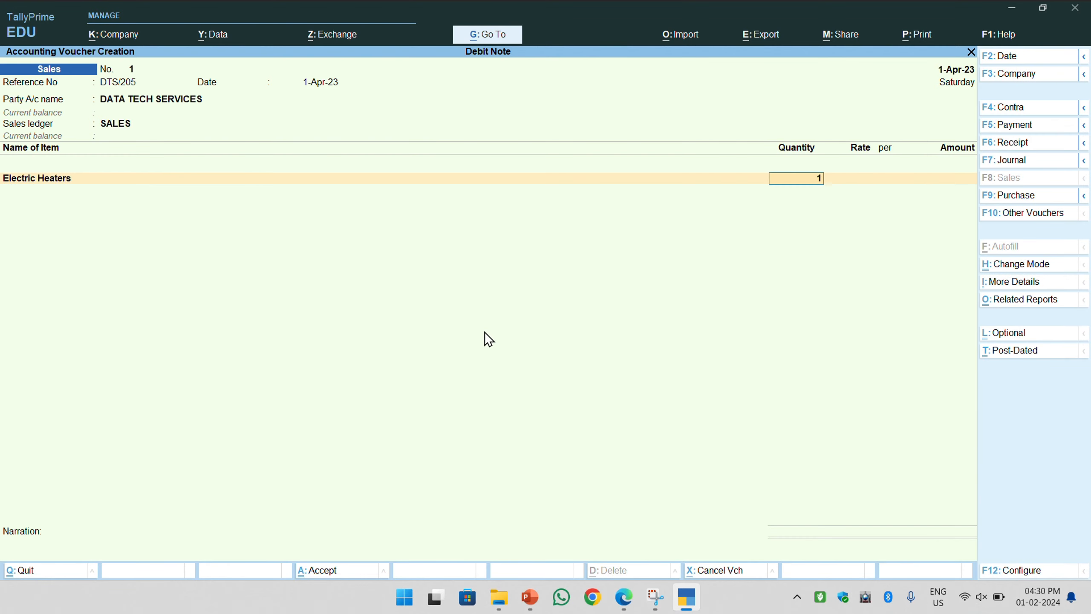
{"action": "key", "text": "Return"}
{"action": "key", "text": "alt+Tab"}
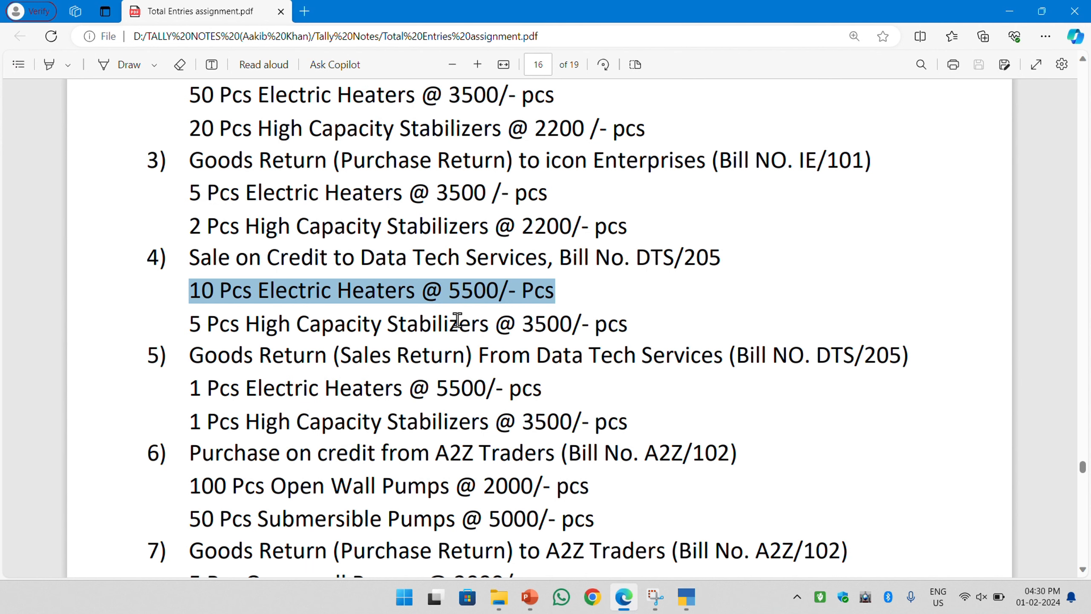
{"action": "key", "text": "alt+Tab"}
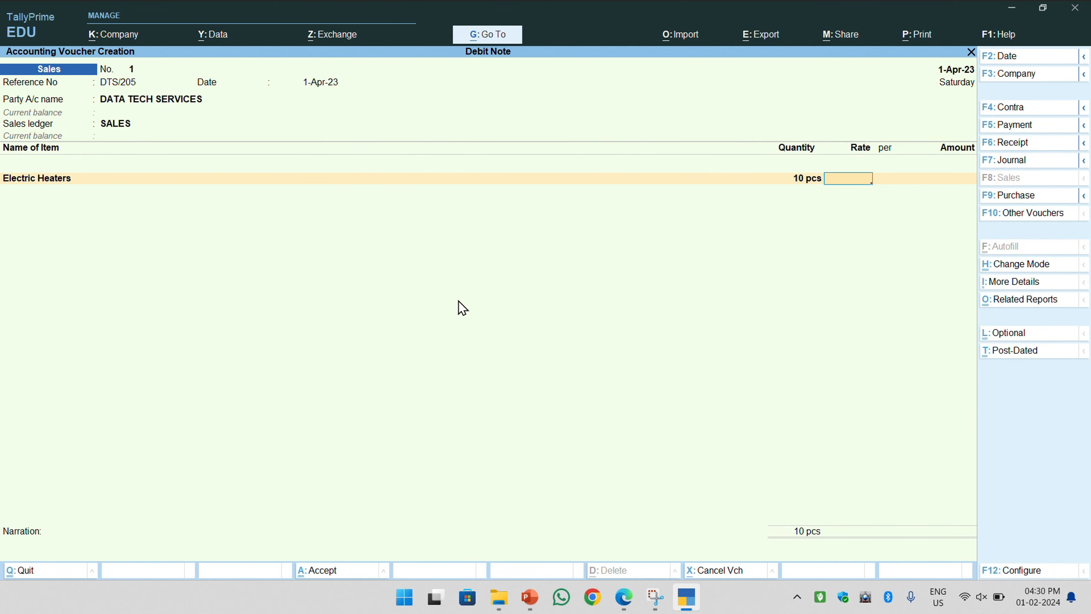
{"action": "type", "text": "5,500"}
{"action": "key", "text": "Return"}
{"action": "key", "text": "Return"}
{"action": "key", "text": "Return"}
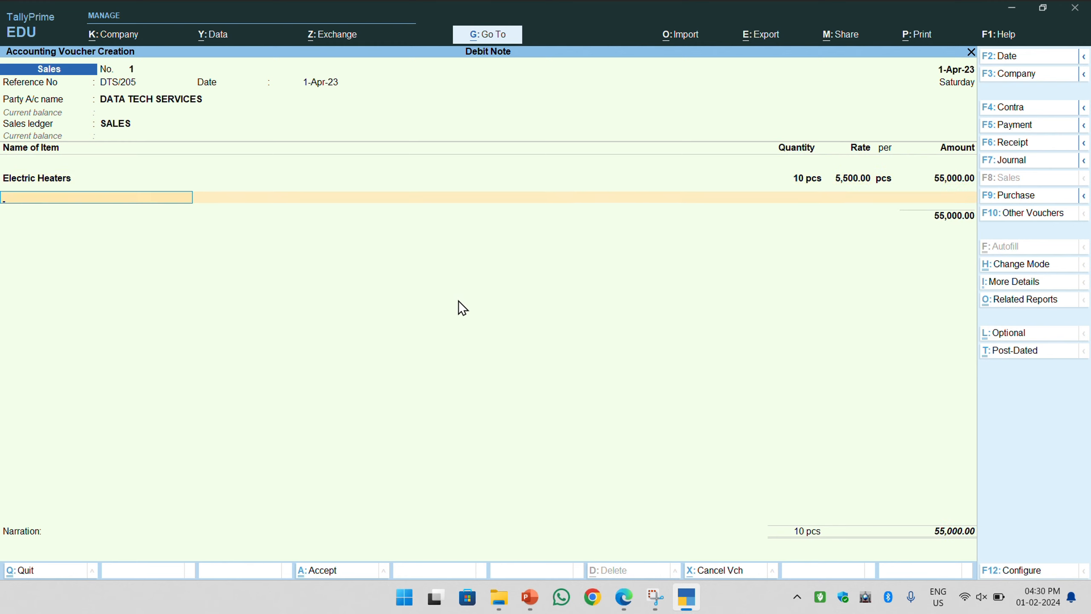
Add High Capacity Stablizers to the sales voucher with a quantity of 5 pcs, checking the assignment PDF.
{"action": "key", "text": "Down"}
{"action": "key", "text": "Down"}
{"action": "key", "text": "Down"}
{"action": "key", "text": "Return"}
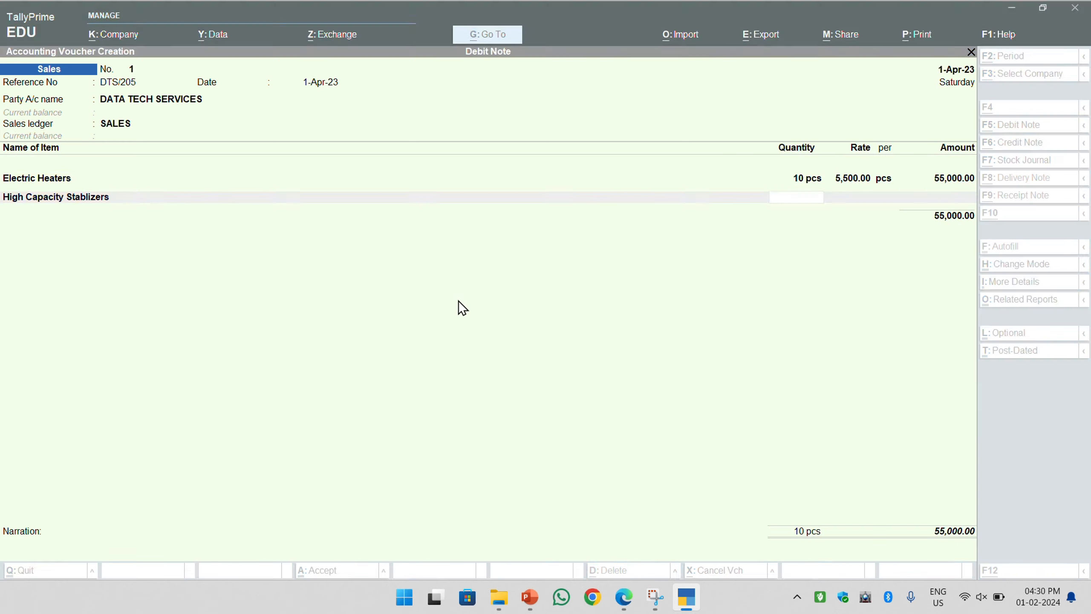
{"action": "key", "text": "alt+Tab"}
{"action": "key", "text": "alt+Tab"}
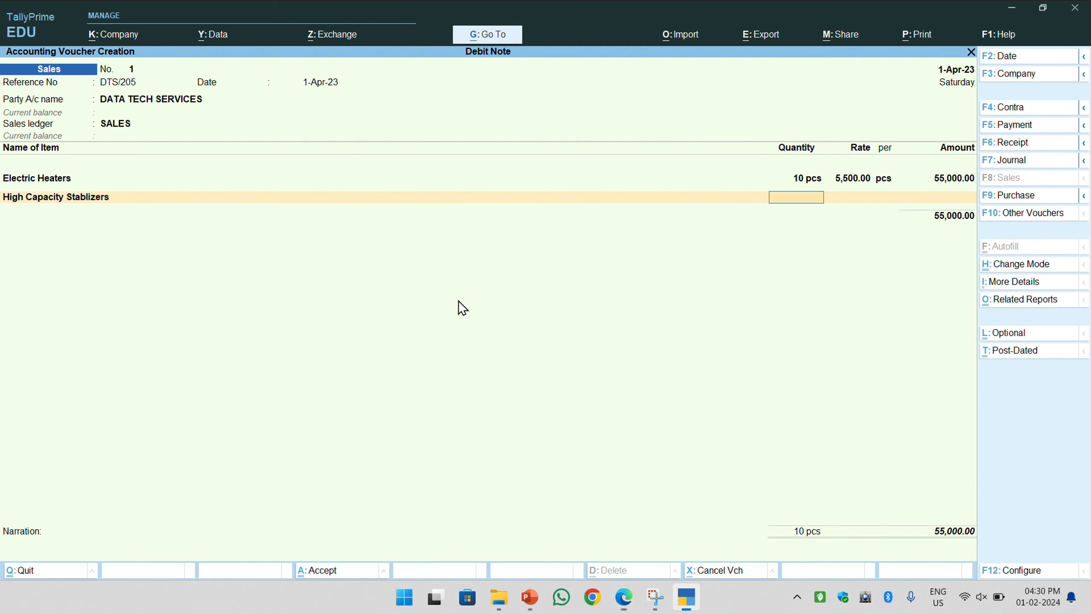
{"action": "key", "text": "Return"}
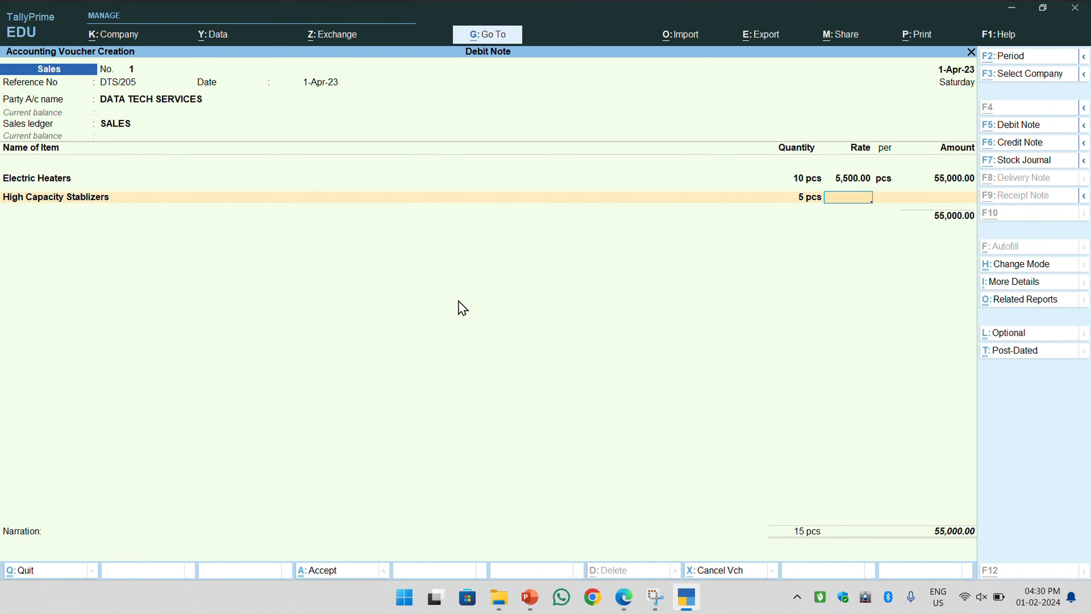
Set the High Capacity Stablizers rate to 3,500 as in the assignment PDF, and end the item list.
{"action": "key", "text": "alt+Tab"}
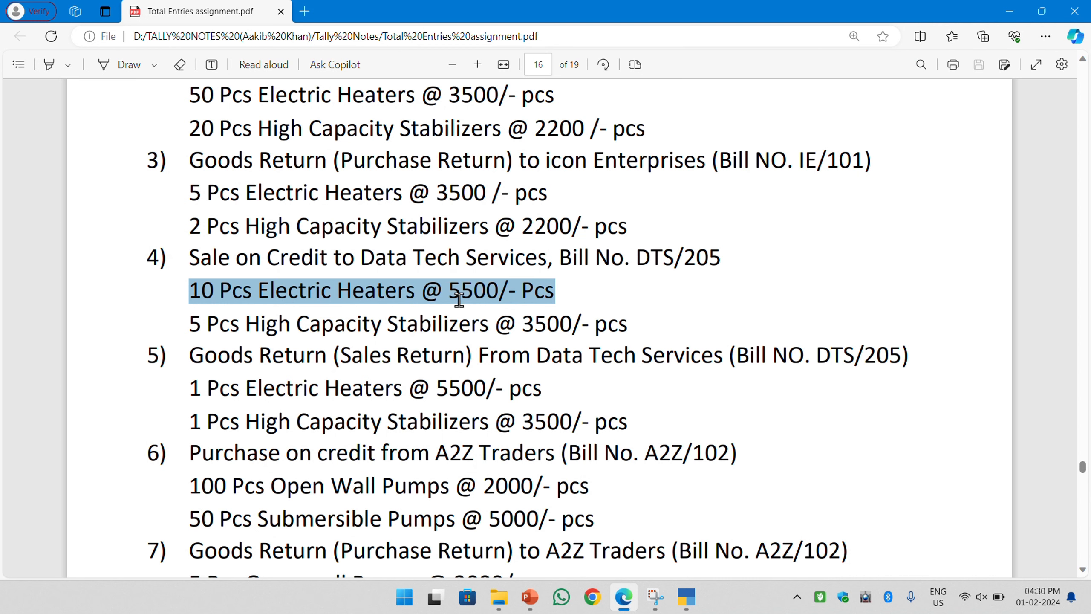
{"action": "key", "text": "alt+Tab"}
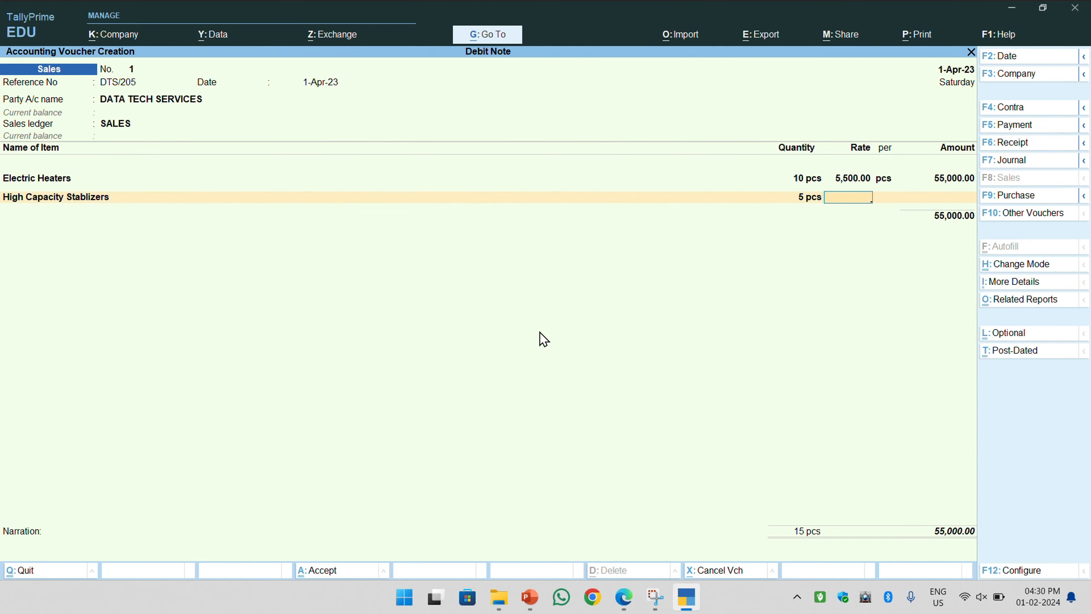
{"action": "key", "text": "Return"}
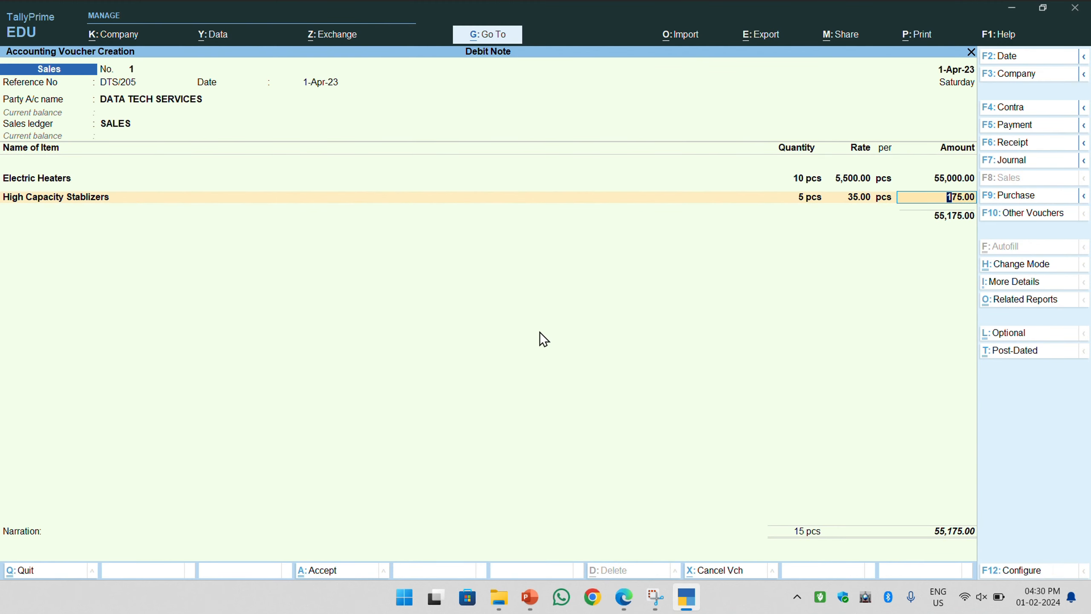
{"action": "key", "text": "BackSpace"}
{"action": "type", "text": "3,5"}
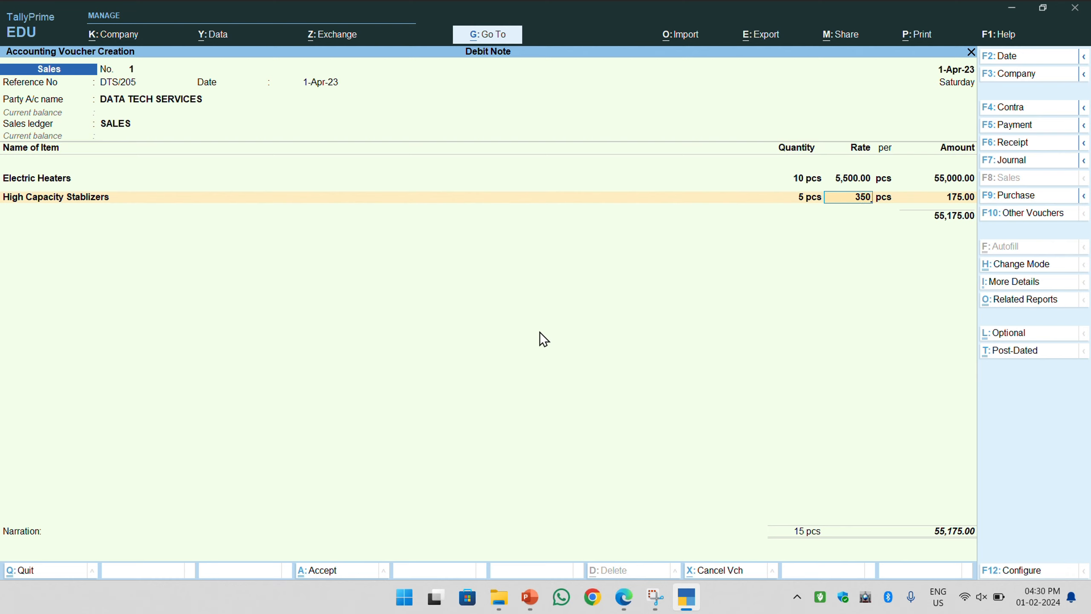
{"action": "type", "text": "00"}
{"action": "key", "text": "Return"}
{"action": "key", "text": "Return"}
{"action": "key", "text": "Return"}
{"action": "key", "text": "Return"}
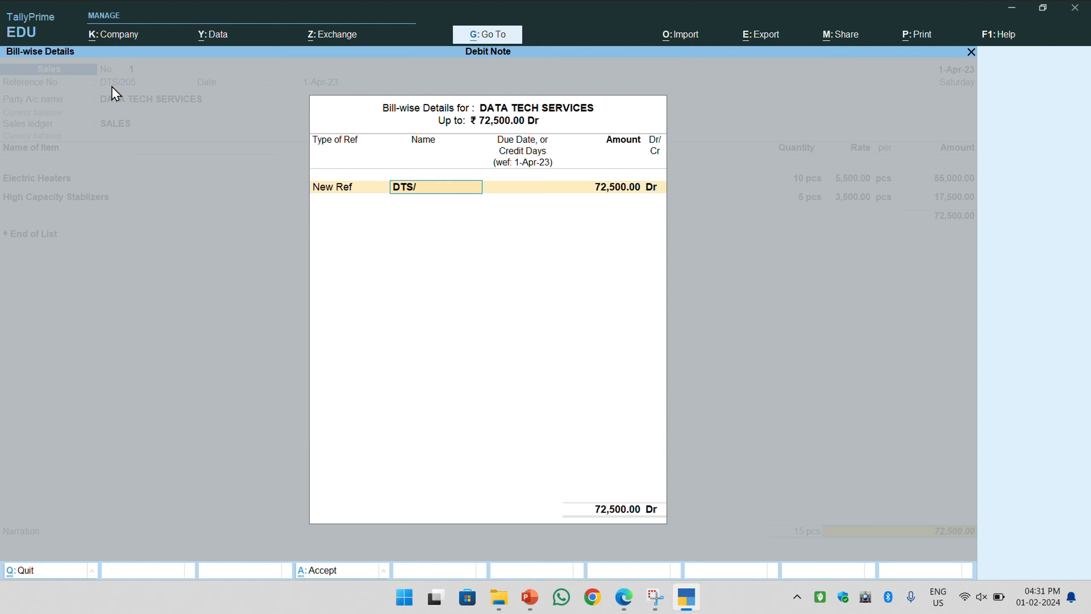
Allocate the sale to Data Tech Services as New Ref DTS/205 and accept the sales voucher.
{"action": "type", "text": "205"}
{"action": "key", "text": "Return"}
{"action": "key", "text": "Return"}
{"action": "key", "text": "Return"}
{"action": "key", "text": "Return"}
{"action": "key", "text": "Return"}
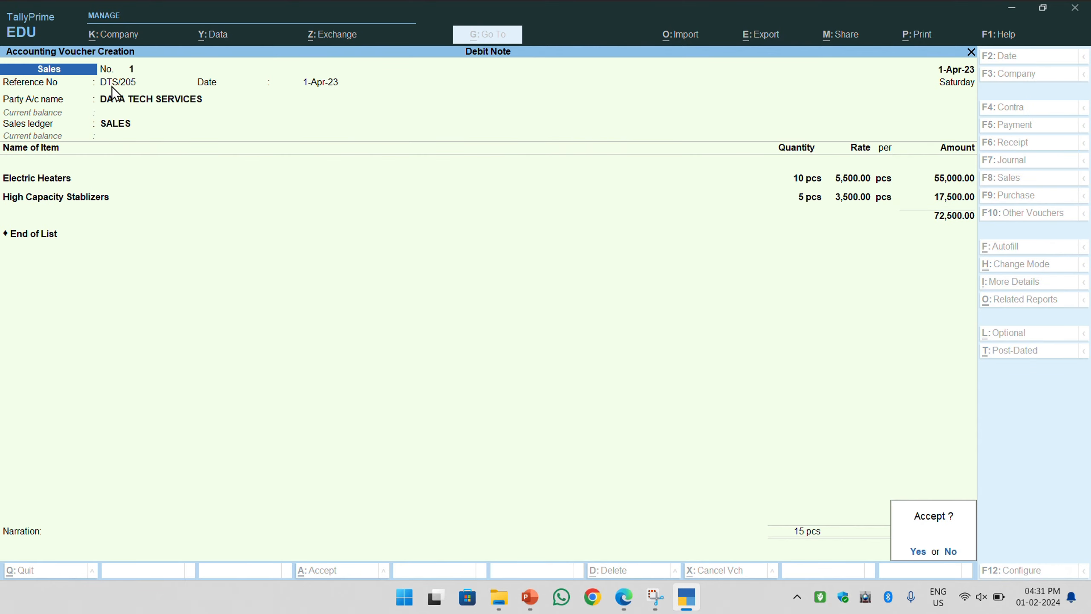
{"action": "key", "text": "Return"}
Switch to the assignment PDF and highlight entry 5, the Data Tech Services sales return against Bill No. DTS/205.
{"action": "key", "text": "alt+Tab"}
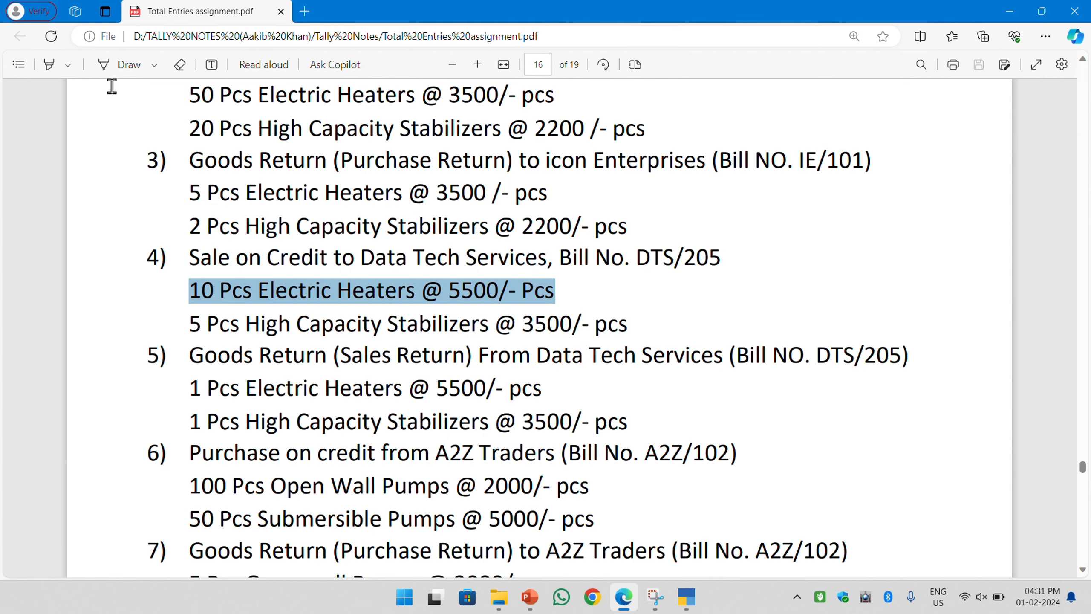
{"action": "left_click", "coordinate": [211, 340]}
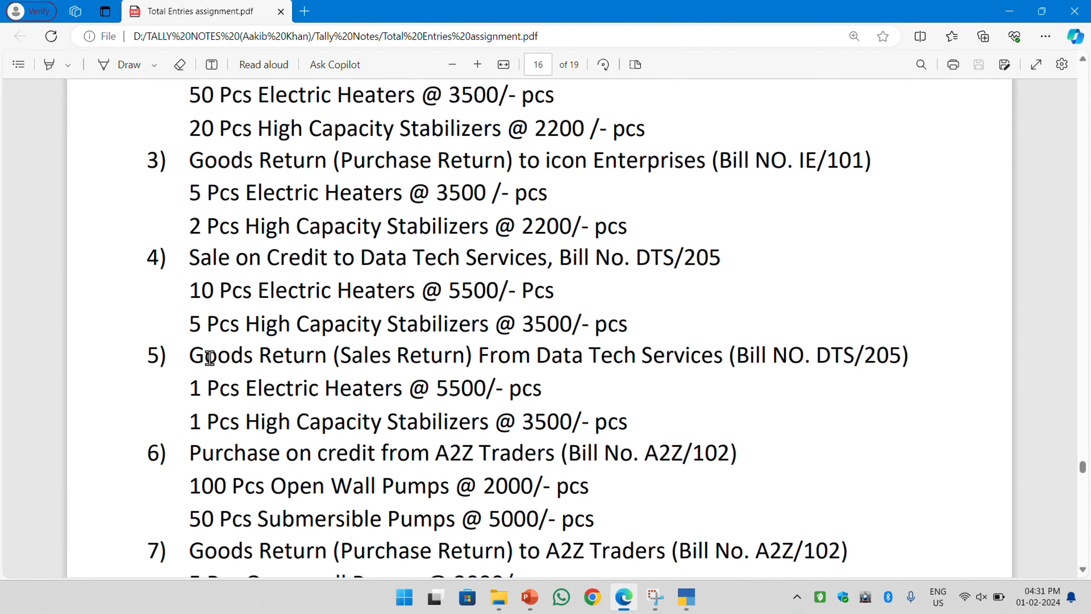
{"action": "left_click_drag", "start_coordinate": [191, 355], "coordinate": [607, 423]}
{"action": "key", "text": "alt+Tab"}
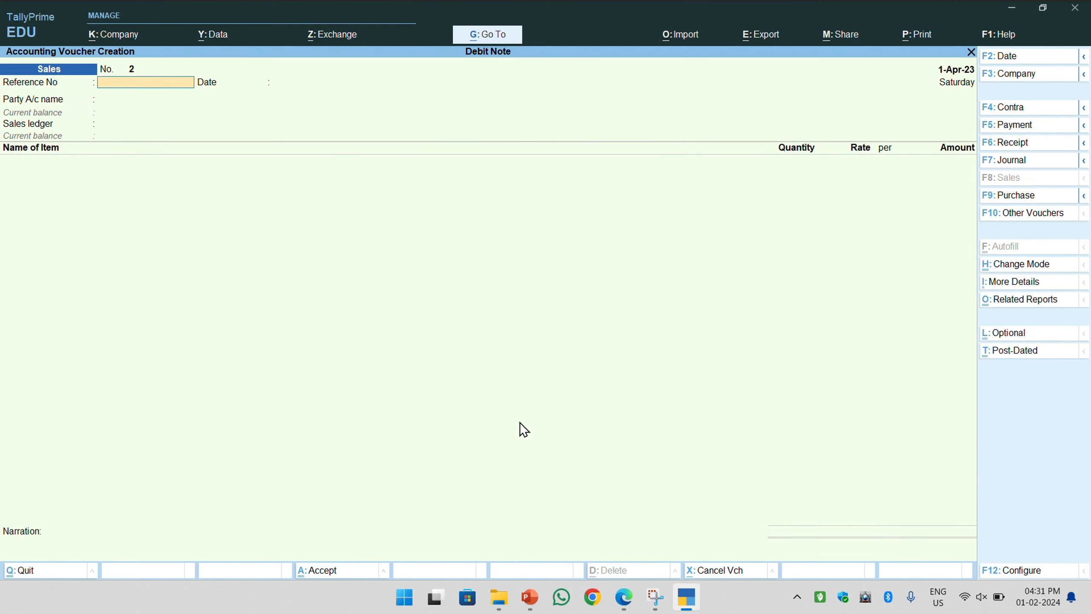
Change the new TallyPrime voucher to a Credit Note.
{"action": "key", "text": "alt"}
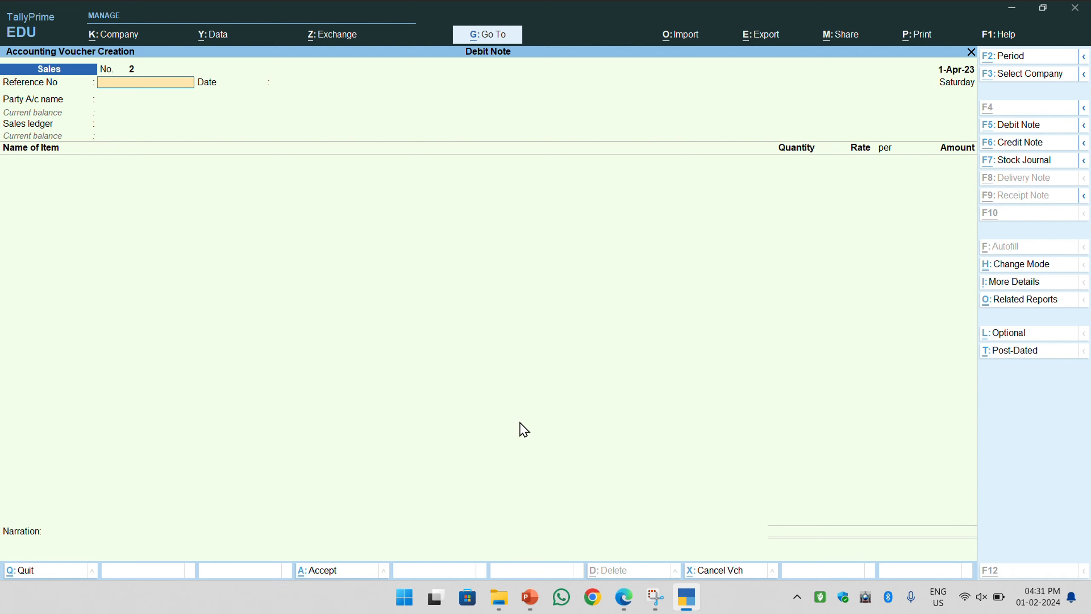
{"action": "key", "text": "alt+F5"}
{"action": "key", "text": "alt"}
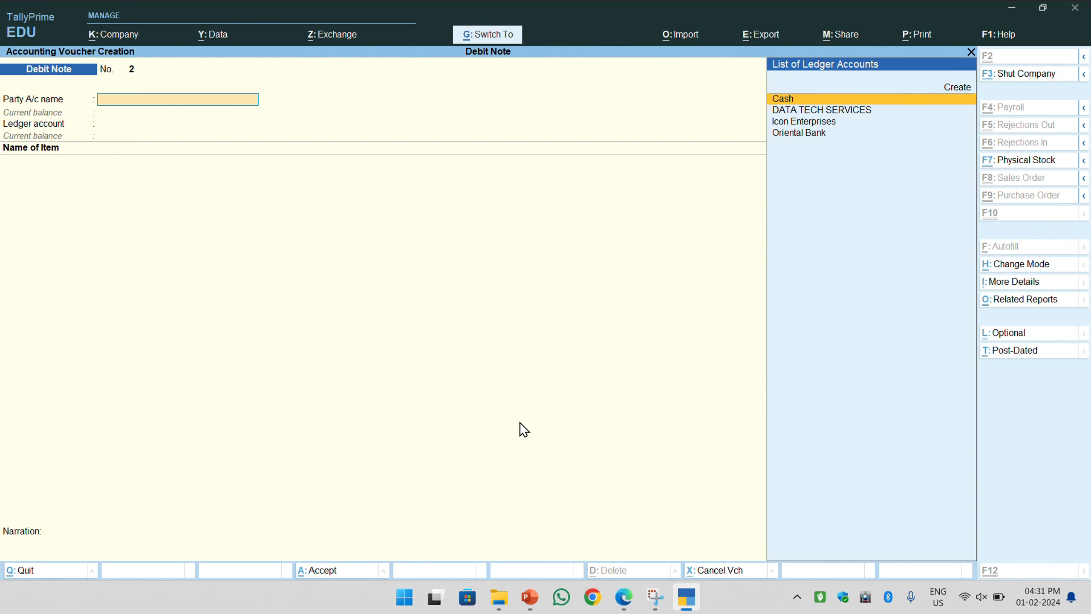
{"action": "key", "text": "alt+F6"}
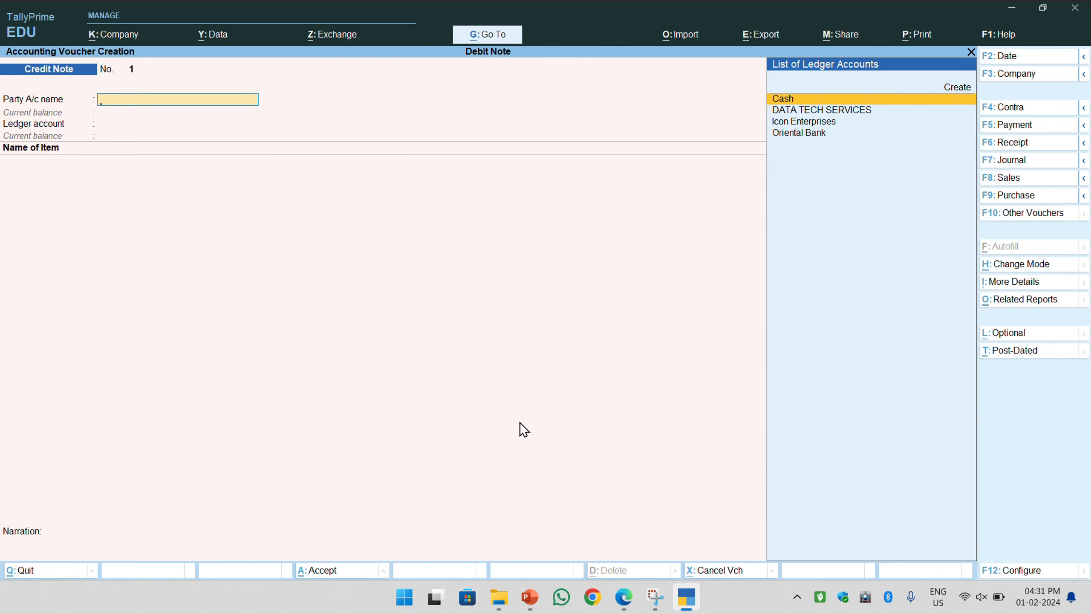
Set the credit note's party to DATA TECH SERVICES and its ledger account to SALES, leaving the receipt and party details blank.
{"action": "key", "text": "Down"}
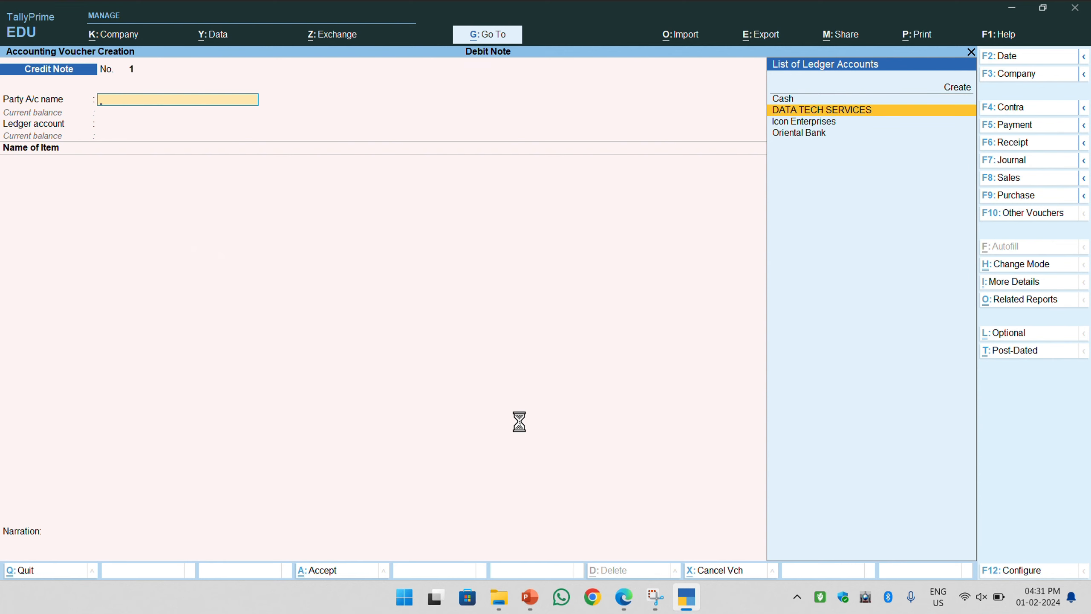
{"action": "key", "text": "Return"}
{"action": "key", "text": "Return"}
{"action": "key", "text": "Return"}
{"action": "key", "text": "Return"}
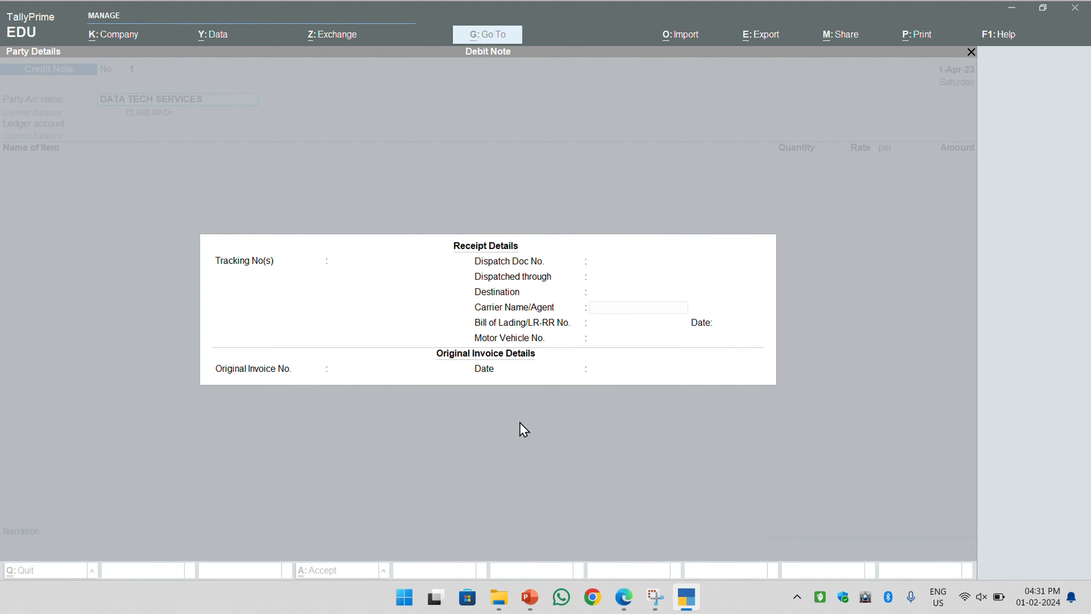
{"action": "key", "text": "alt+Tab"}
{"action": "key", "text": "alt+Tab"}
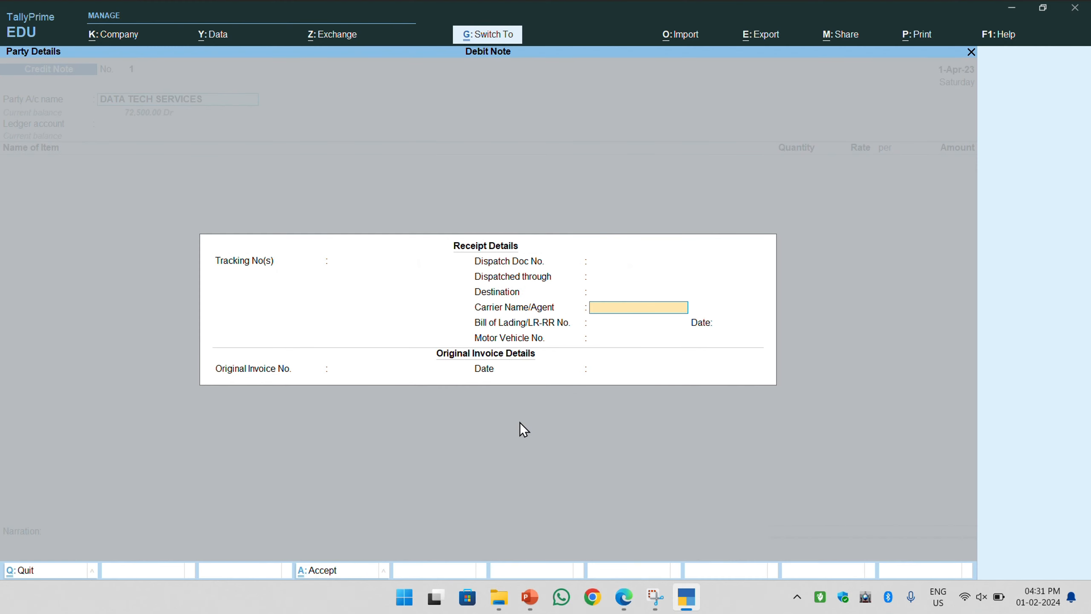
{"action": "key", "text": "ctrl+a"}
{"action": "key", "text": "ctrl+a"}
{"action": "key", "text": "Return"}
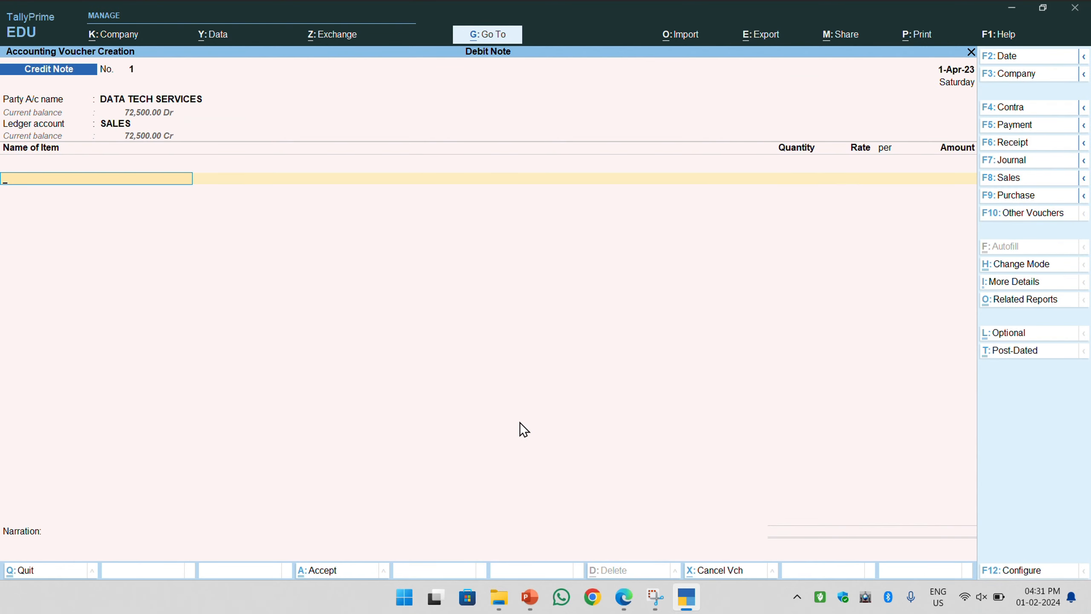
Add Electric Heaters to the credit note with 1 pcs at a rate of 5,500, as in the assignment PDF.
{"action": "key", "text": "alt+Tab"}
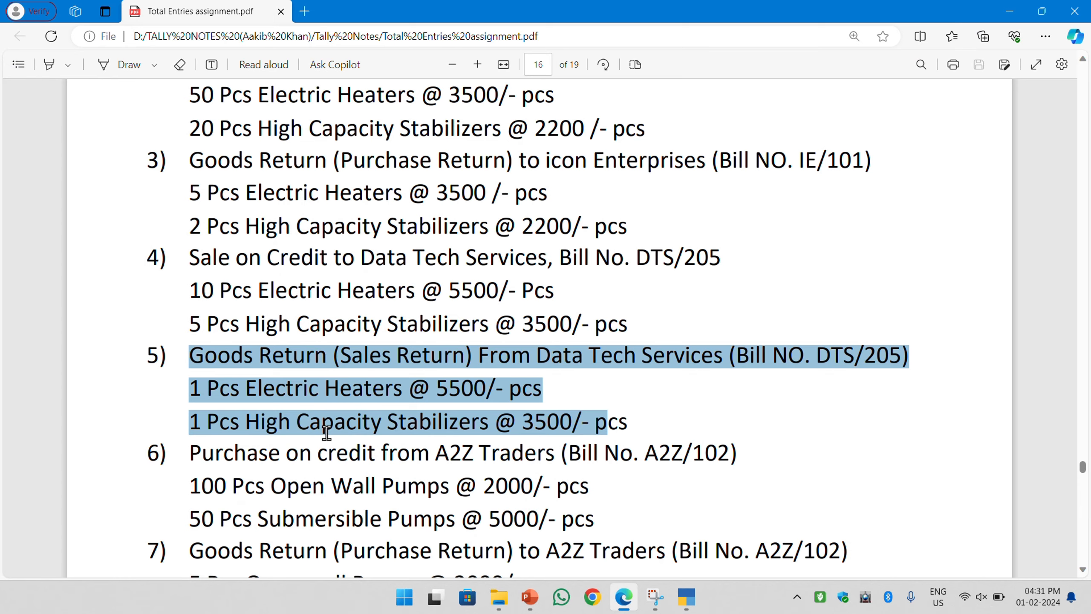
{"action": "key", "text": "alt+Tab"}
{"action": "key", "text": "Down"}
{"action": "key", "text": "Down"}
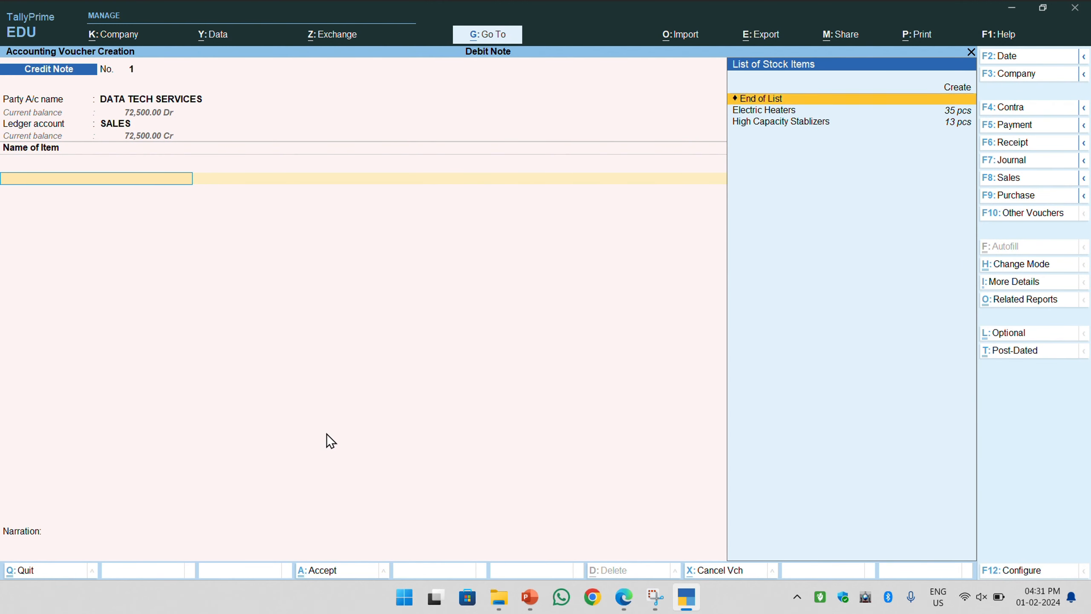
{"action": "key", "text": "Return"}
{"action": "type", "text": "1"}
{"action": "key", "text": "Return"}
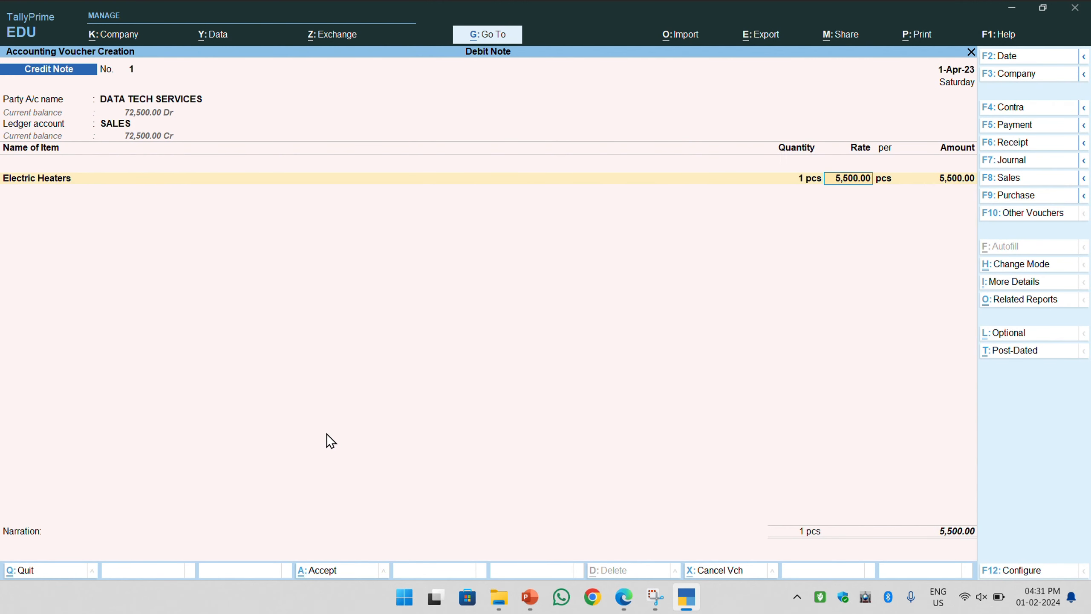
{"action": "key", "text": "Return"}
{"action": "key", "text": "Return"}
{"action": "key", "text": "Return"}
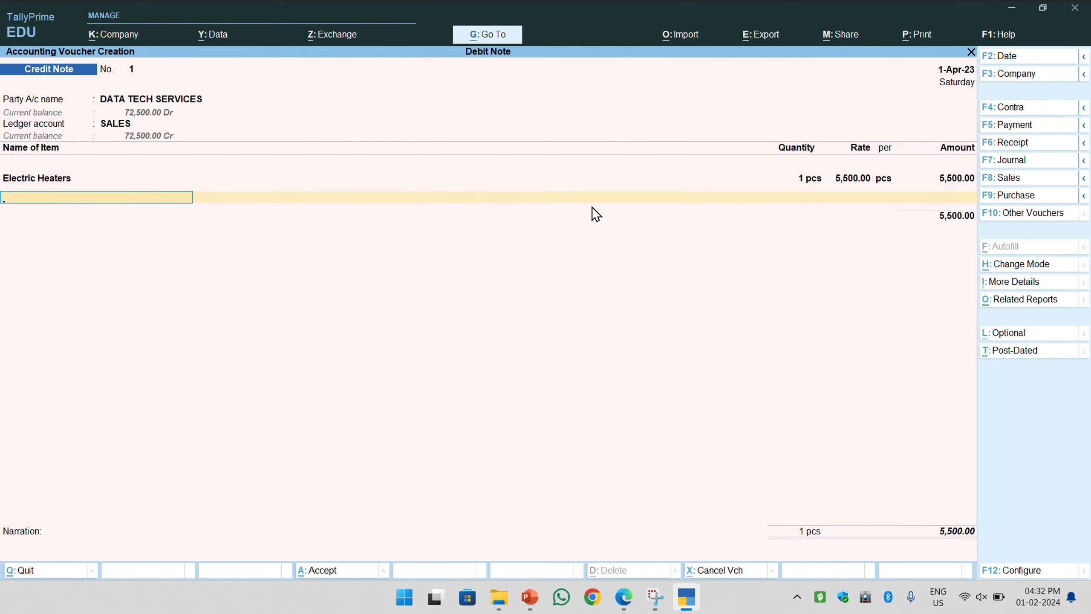
Add High Capacity Stablizers to the credit note with 1 pcs at a rate of 3,500, and end the item list.
{"action": "key", "text": "Down"}
{"action": "key", "text": "Down"}
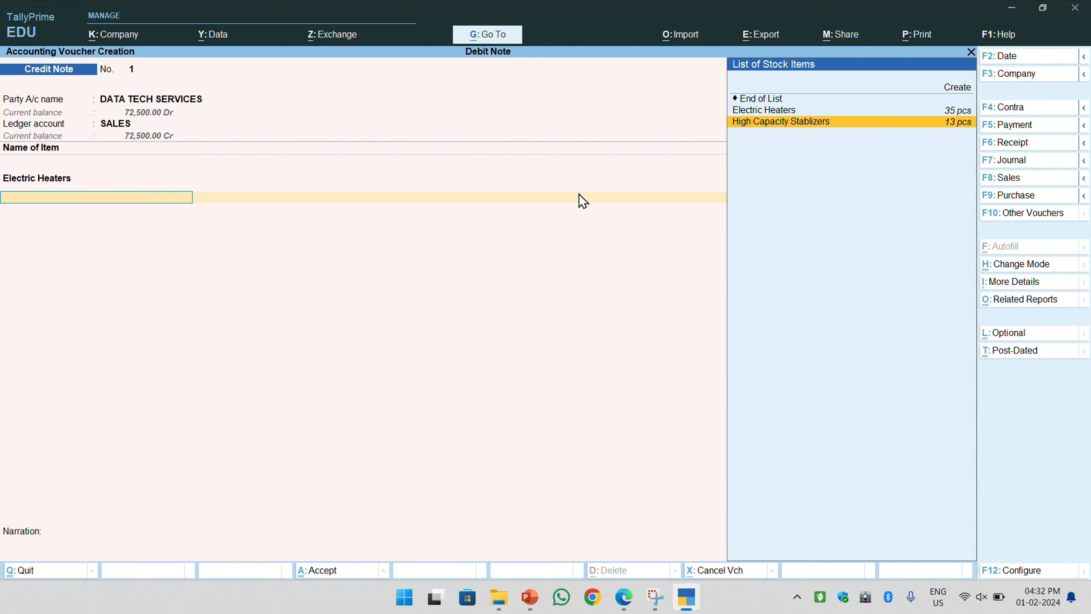
{"action": "key", "text": "Return"}
{"action": "type", "text": "1"}
{"action": "key", "text": "Return"}
{"action": "key", "text": "Return"}
{"action": "key", "text": "Return"}
{"action": "key", "text": "Return"}
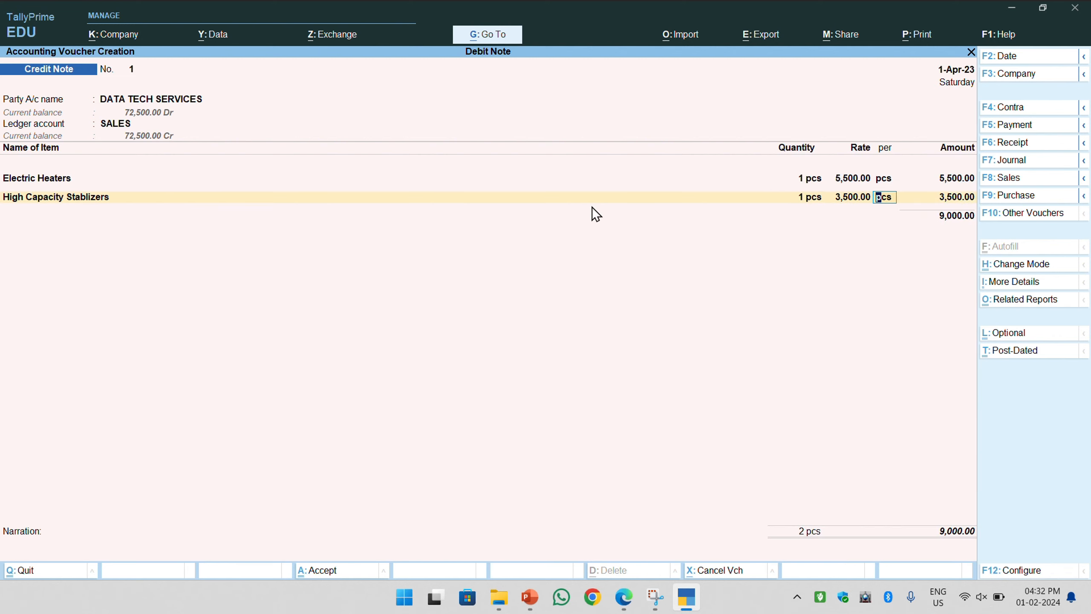
{"action": "key", "text": "Return"}
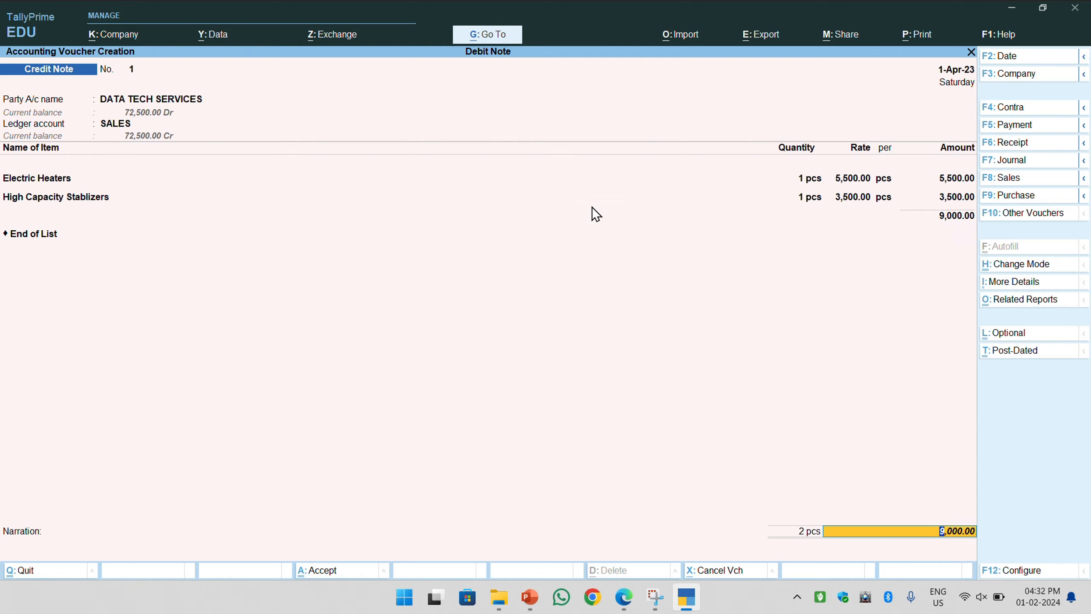
Allocate the return to the pending bill DTS/205 as Agst Ref and accept the credit note.
{"action": "key", "text": "Return"}
{"action": "key", "text": "Return"}
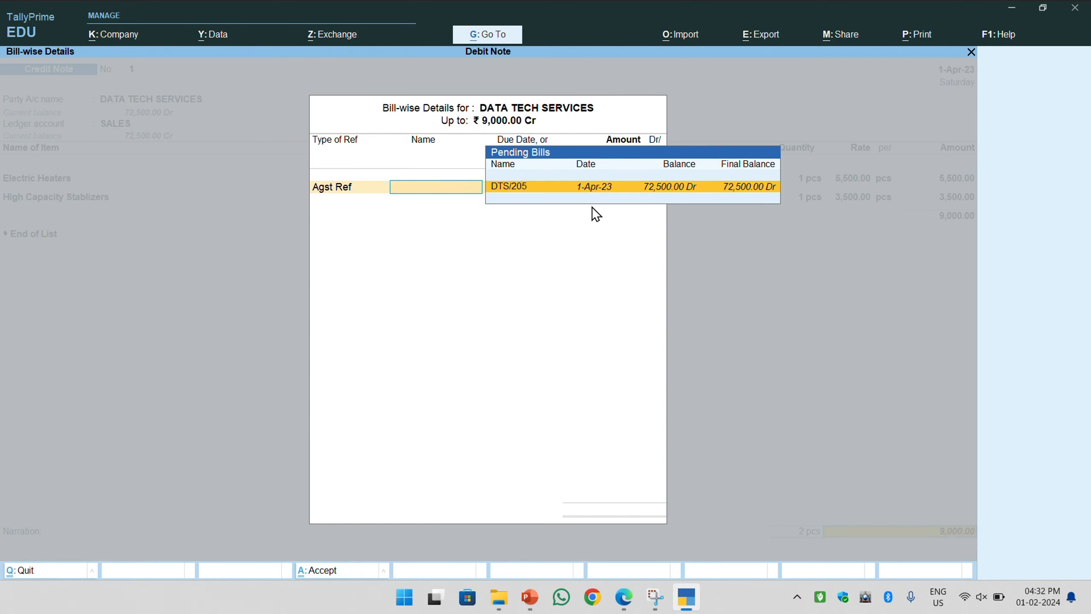
{"action": "key", "text": "Return"}
{"action": "key", "text": "Return"}
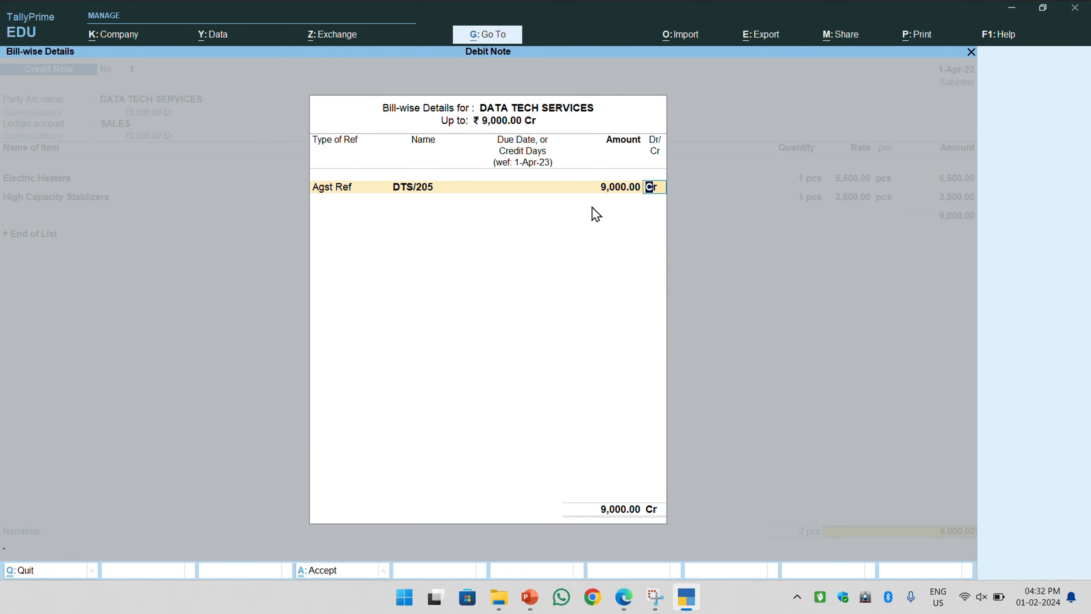
{"action": "key", "text": "Return"}
{"action": "key", "text": "Return"}
{"action": "key", "text": "Return"}
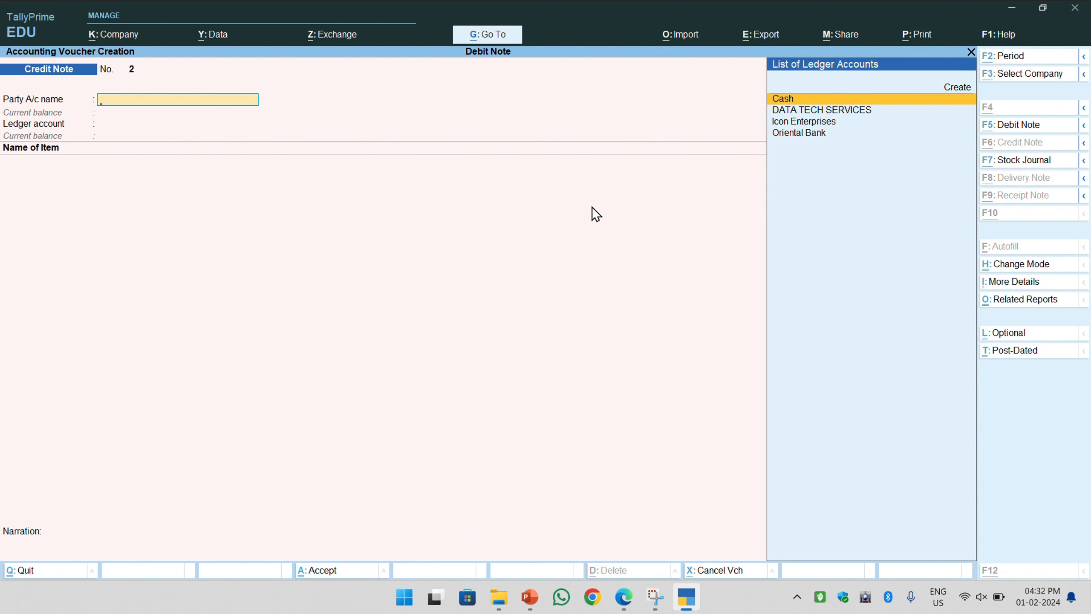
{"action": "left_click", "coordinate": [591, 206]}
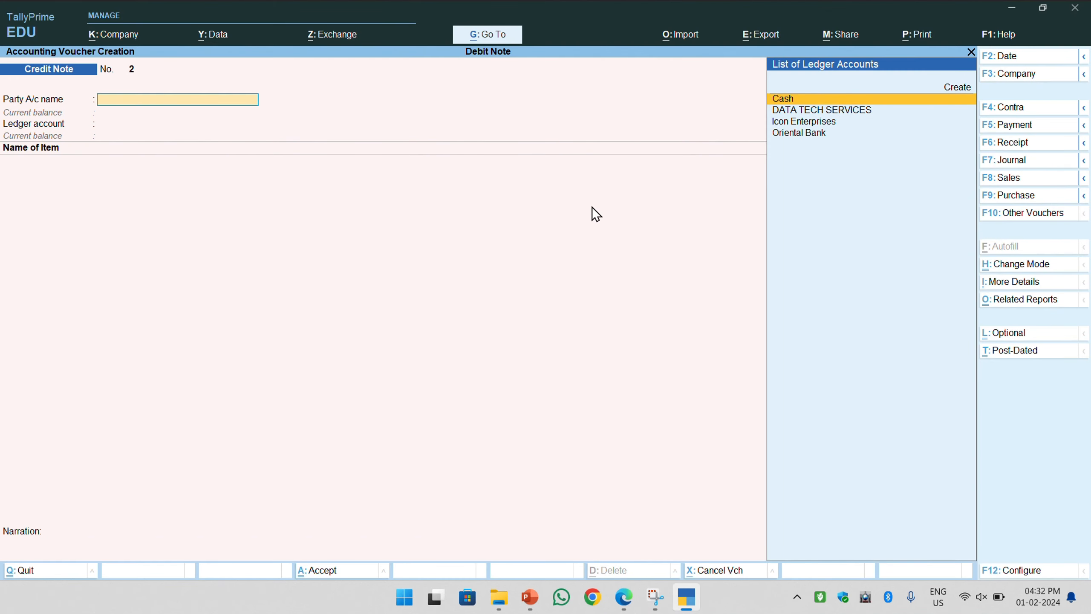
Switch to the assignment PDF and review the remaining purchase, sale and goods return entries 6 to 13.
{"action": "left_click", "coordinate": [624, 597]}
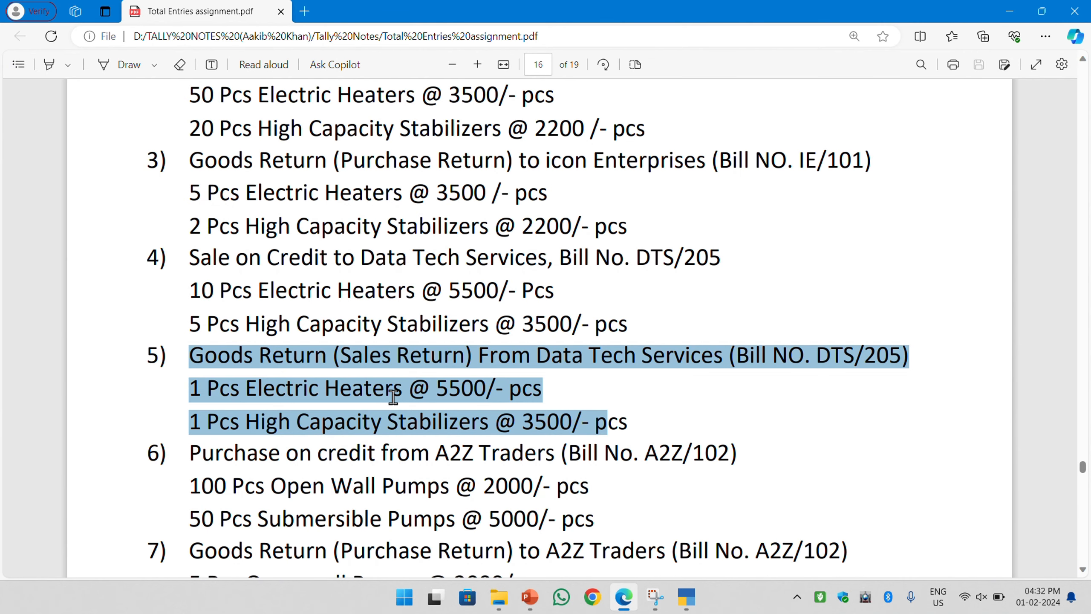
{"action": "scroll", "coordinate": [294, 423], "scroll_direction": "down", "scroll_amount": 1}
{"action": "scroll", "coordinate": [294, 423], "scroll_direction": "down", "scroll_amount": 2}
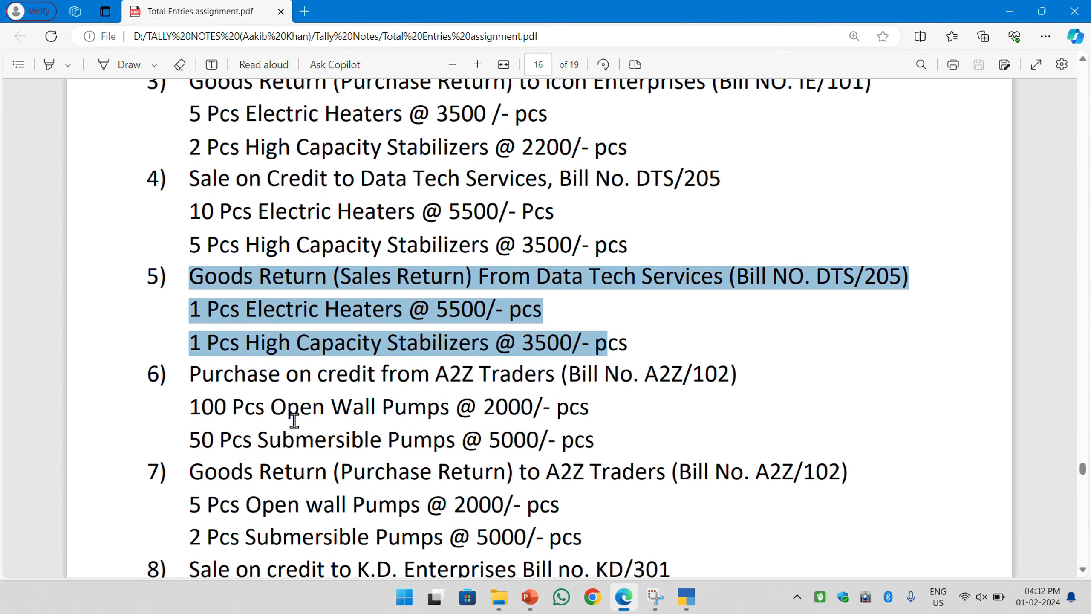
{"action": "scroll", "coordinate": [236, 322], "scroll_direction": "down", "scroll_amount": 5}
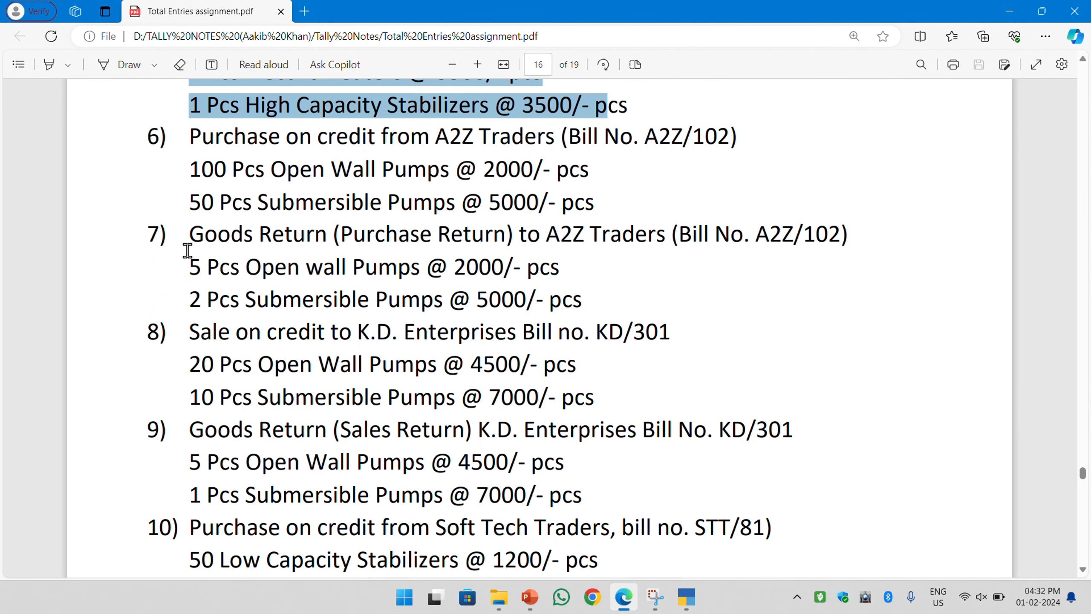
{"action": "scroll", "coordinate": [185, 443], "scroll_direction": "down", "scroll_amount": 3}
{"action": "scroll", "coordinate": [321, 417], "scroll_direction": "down", "scroll_amount": 11}
{"action": "scroll", "coordinate": [324, 424], "scroll_direction": "down", "scroll_amount": 1}
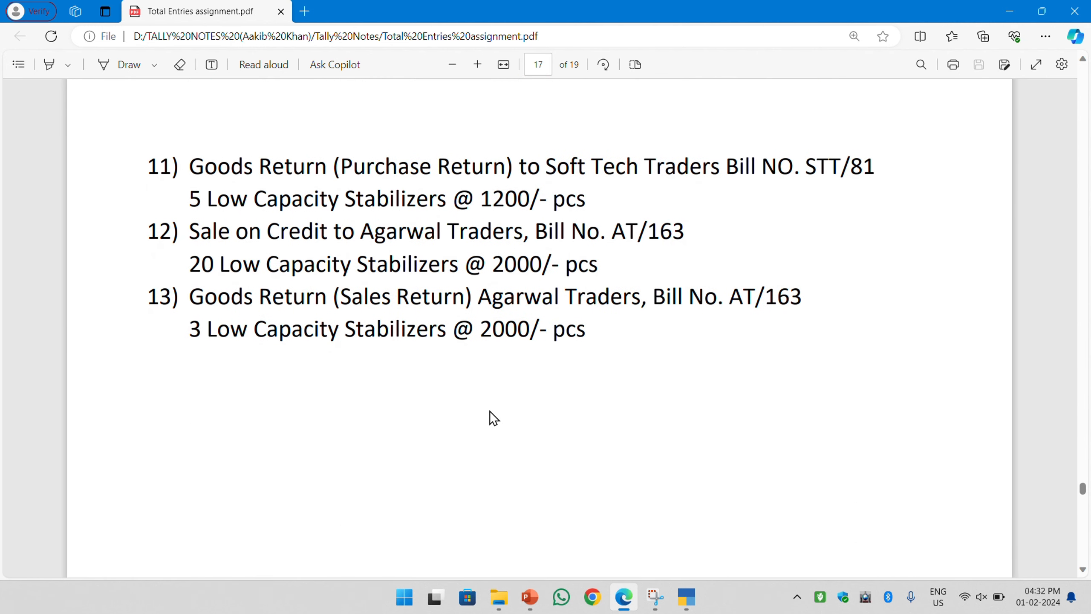
{"action": "scroll", "coordinate": [490, 410], "scroll_direction": "up", "scroll_amount": 12}
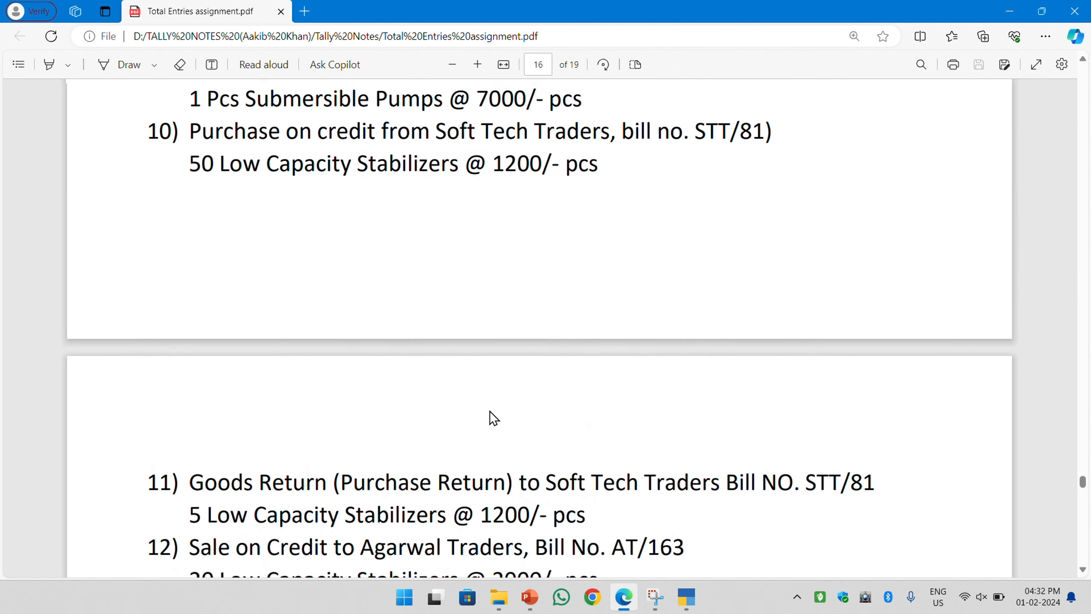